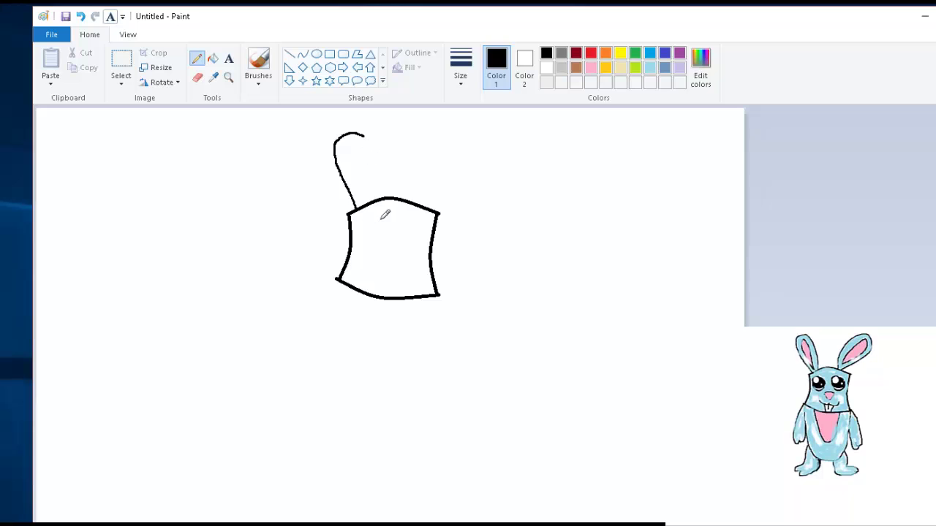
- Redraw the rabbit's two ears freehand on top of the head, adding a smaller inner outline inside each ear
key("ctrl+z")
mouse_move(355, 209)
left_mouse_down()
mouse_move(334, 188)
mouse_move(332, 135)
mouse_move(368, 199)
left_mouse_up()
key("ctrl+z")
mouse_move(423, 212)
left_mouse_down()
mouse_move(450, 143)
mouse_move(438, 144)
mouse_move(472, 178)
mouse_move(419, 213)
mouse_move(455, 150)
left_mouse_up()
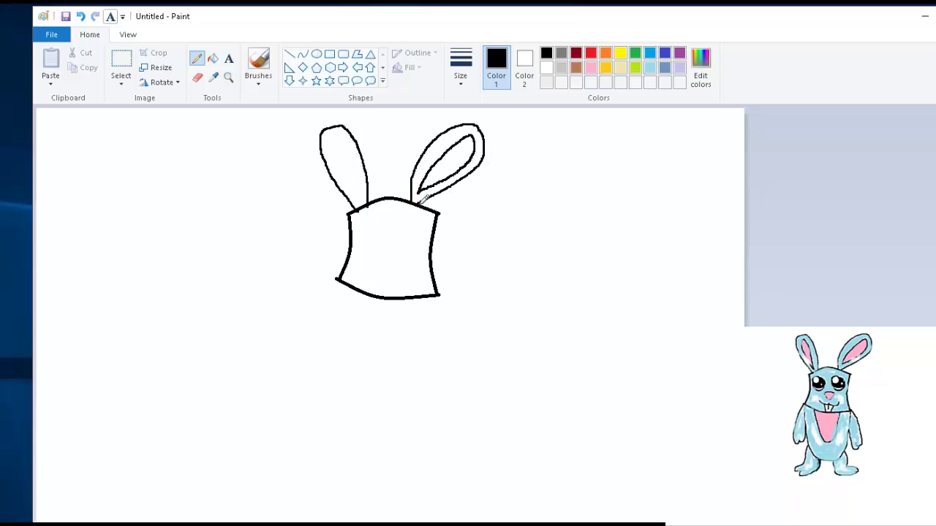
mouse_move(354, 199)
left_mouse_down()
mouse_move(334, 148)
mouse_move(359, 192)
left_mouse_up()
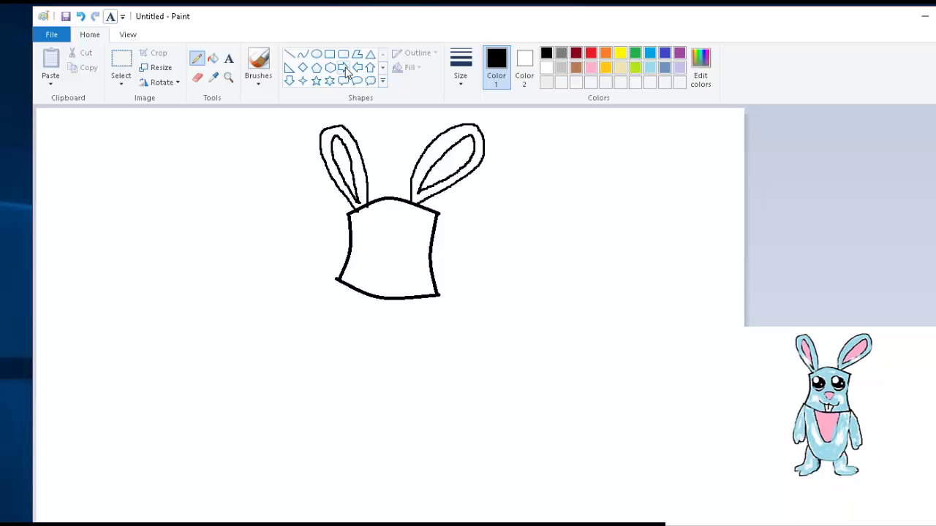
- Draw two round eyes on the face with the Oval shape, each with a smaller circle overlapping its upper-left edge
left_click(317, 53)
mouse_move(362, 226)
left_mouse_down()
mouse_move(391, 257)
mouse_move(380, 239)
mouse_move(445, 241)
mouse_move(433, 218)
left_mouse_up()
left_click_drag(422, 238, 417, 242)
left_click(482, 260)
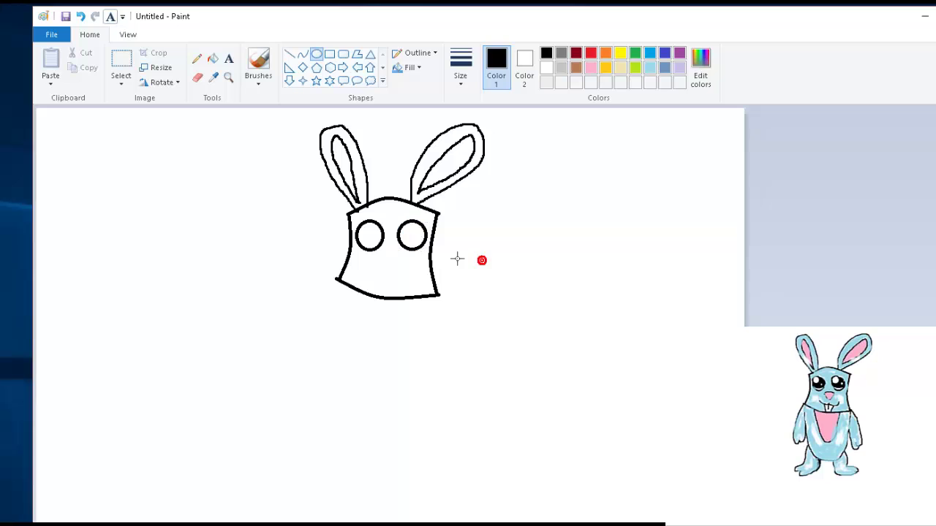
mouse_move(355, 218)
left_mouse_down()
mouse_move(372, 235)
mouse_move(420, 241)
mouse_move(415, 235)
left_mouse_up()
left_click(495, 265)
left_click(435, 244)
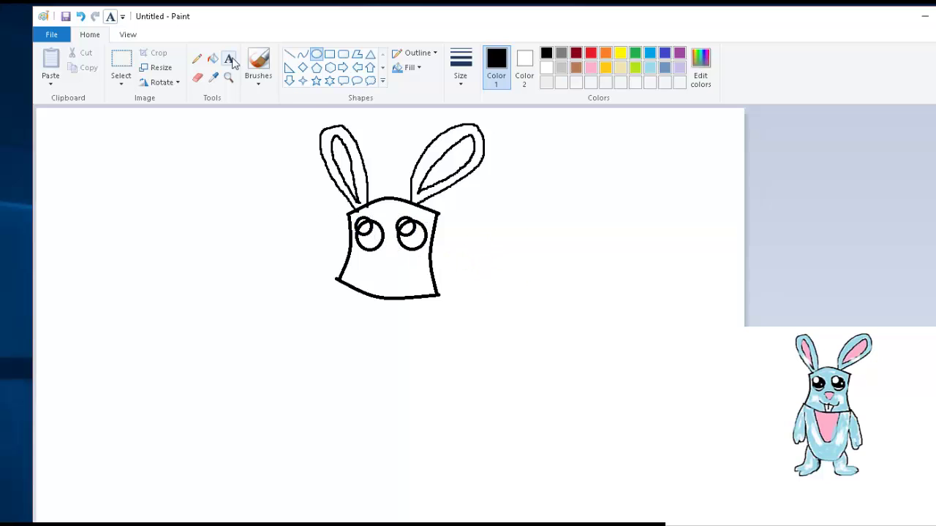
- Erase the segments of the large eye outlines that run inside the small highlight circles
left_click(196, 78)
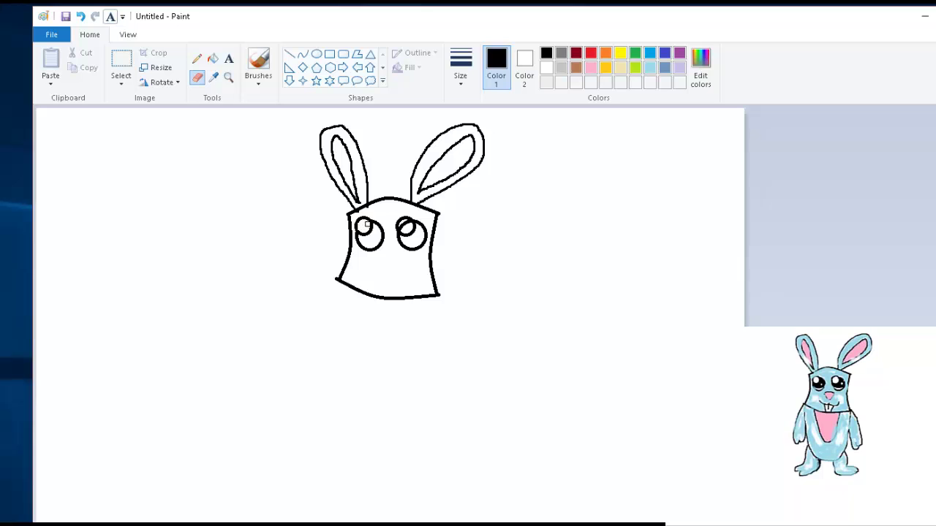
left_click(406, 223)
left_click(404, 229)
- Add a slightly bowed line across the lower part of each eye with the Curve shape
left_click(303, 54)
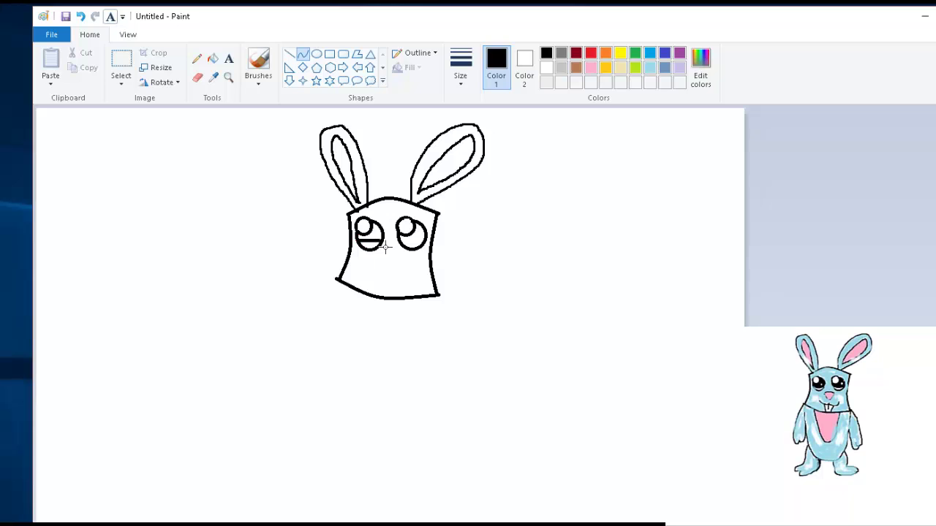
left_click(368, 242)
left_click_drag(401, 241, 424, 242)
left_click(411, 242)
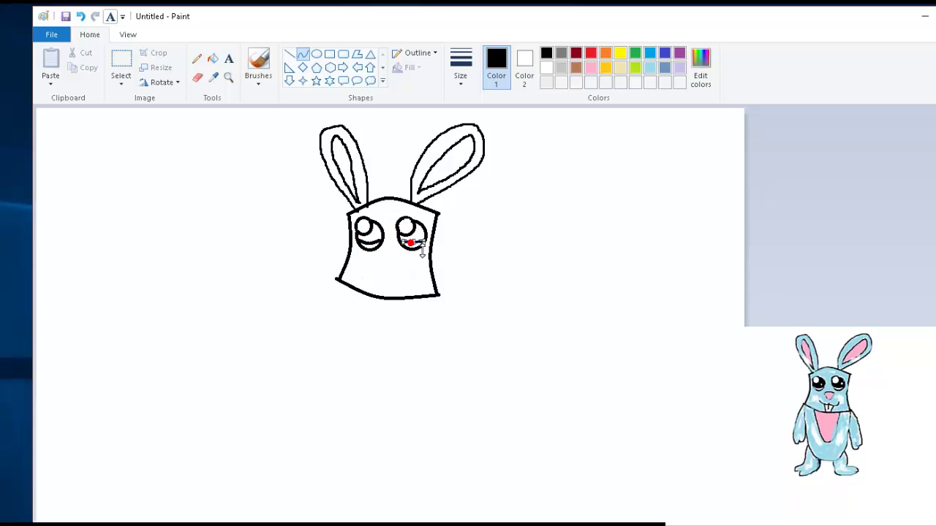
left_click(479, 249)
- Add a tiny highlight circle near the right edge of each eye and fill the pupils black around the highlights
left_click(315, 53)
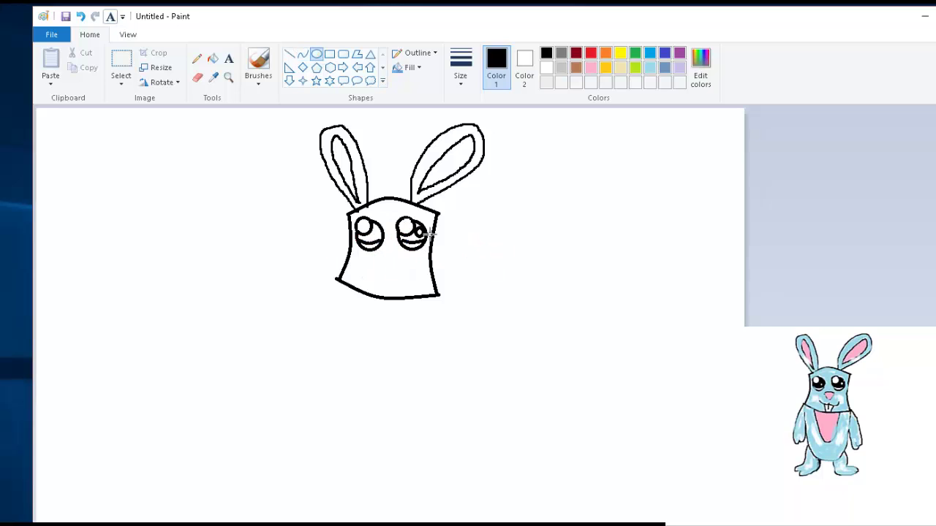
left_click_drag(372, 228, 381, 238)
left_click(212, 57)
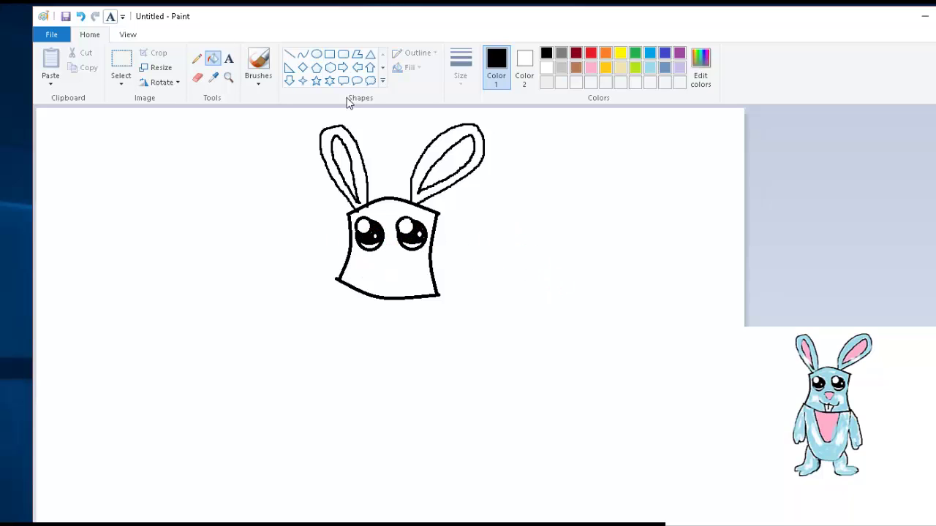
- Draw a rounded triangular nose, a smiling mouth and two front teeth on the lower face with the Pencil
left_click(381, 82)
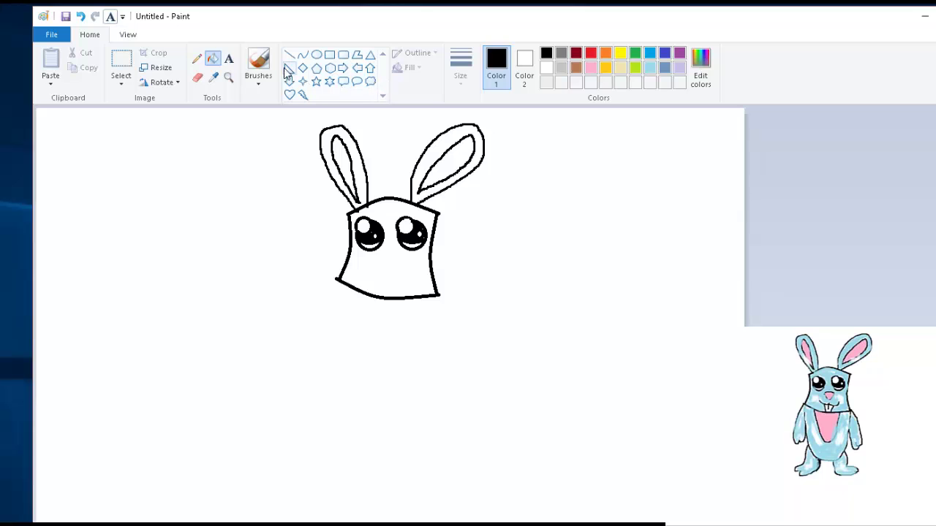
left_click(197, 57)
key("ctrl+z")
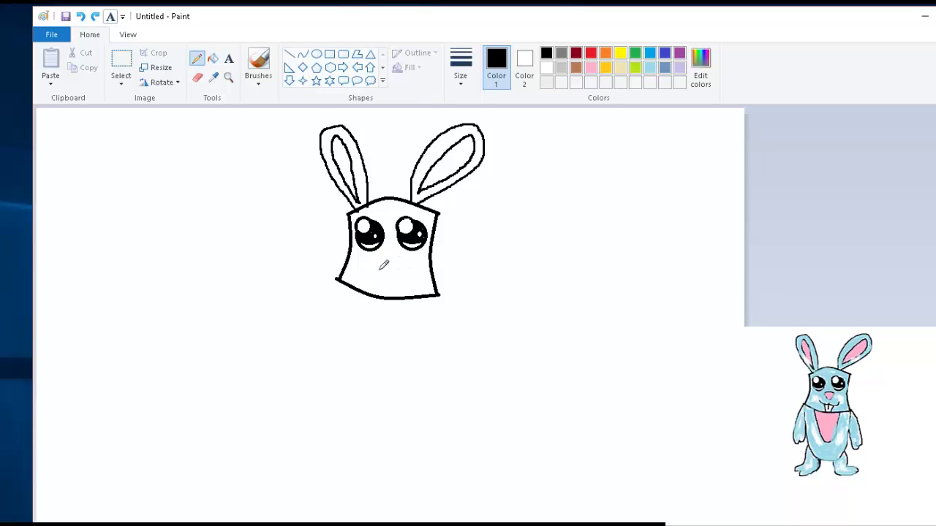
key("ctrl+z")
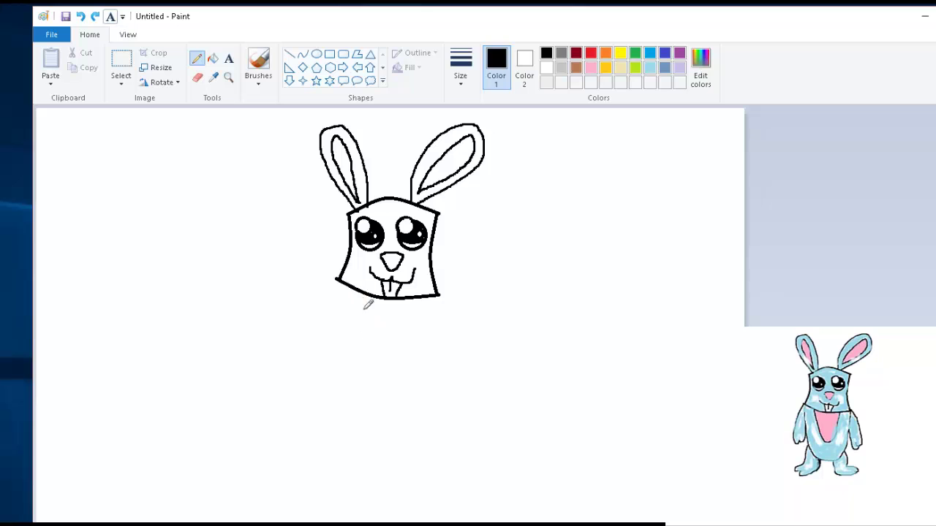
- Draw a tapered U-shaped belly patch under the head and a larger rounded body outline around it
left_click_drag(358, 291, 379, 361)
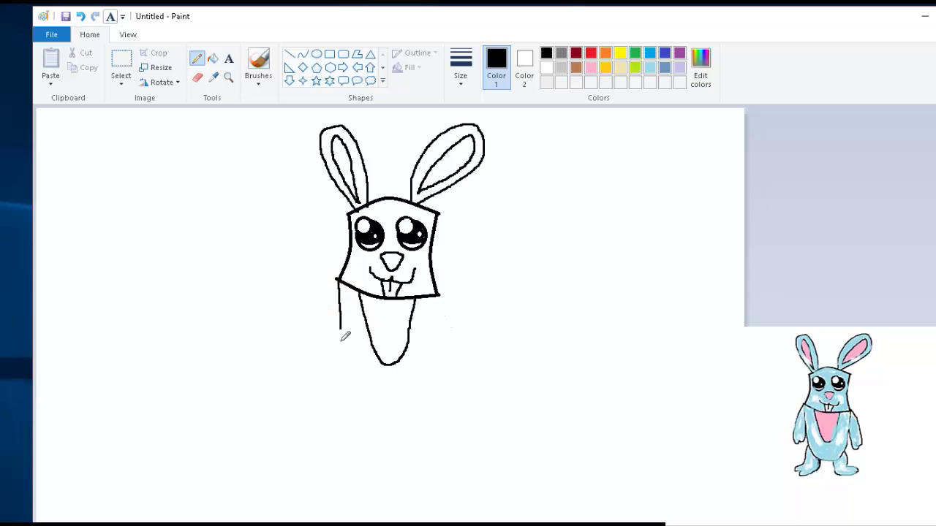
key("ctrl+z")
mouse_move(341, 285)
left_mouse_down()
mouse_move(344, 344)
mouse_move(368, 408)
mouse_move(436, 351)
left_mouse_up()
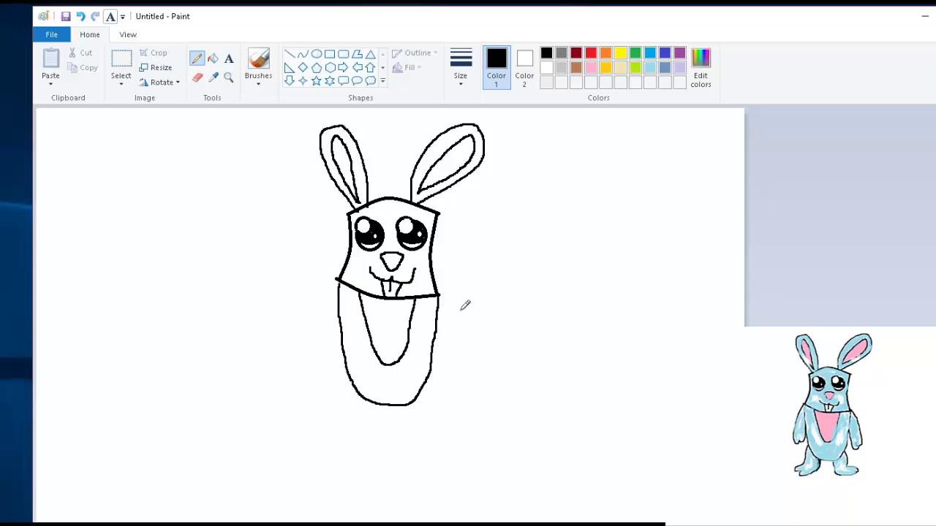
- Draw an arm on each side of the body and two legs with feet beneath it
mouse_move(439, 292)
left_mouse_down()
mouse_move(458, 327)
mouse_move(454, 370)
left_mouse_up()
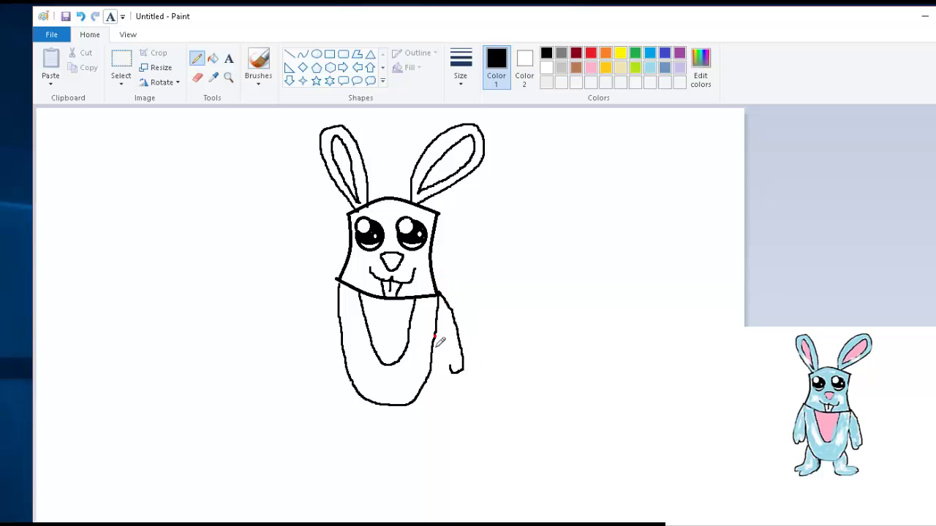
left_click_drag(333, 289, 319, 351)
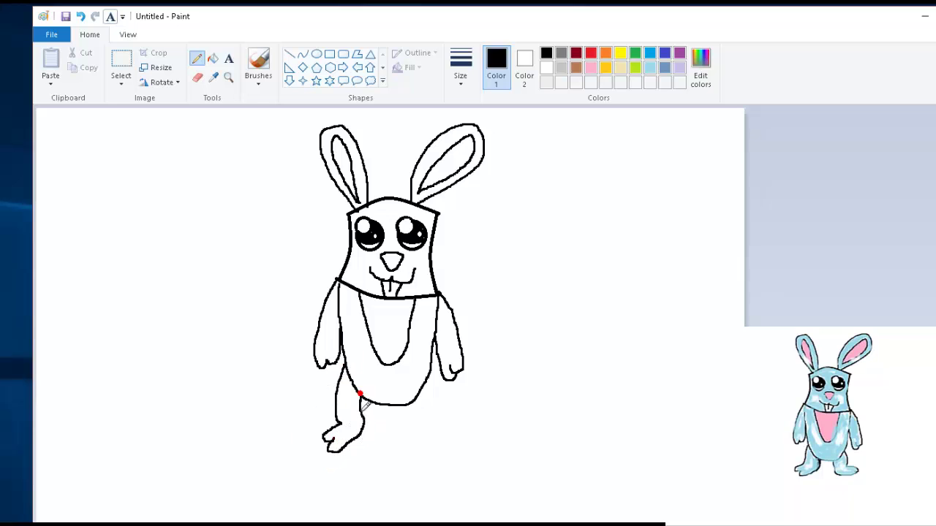
key("ctrl+z")
key("ctrl+z")
left_click_drag(363, 399, 330, 441)
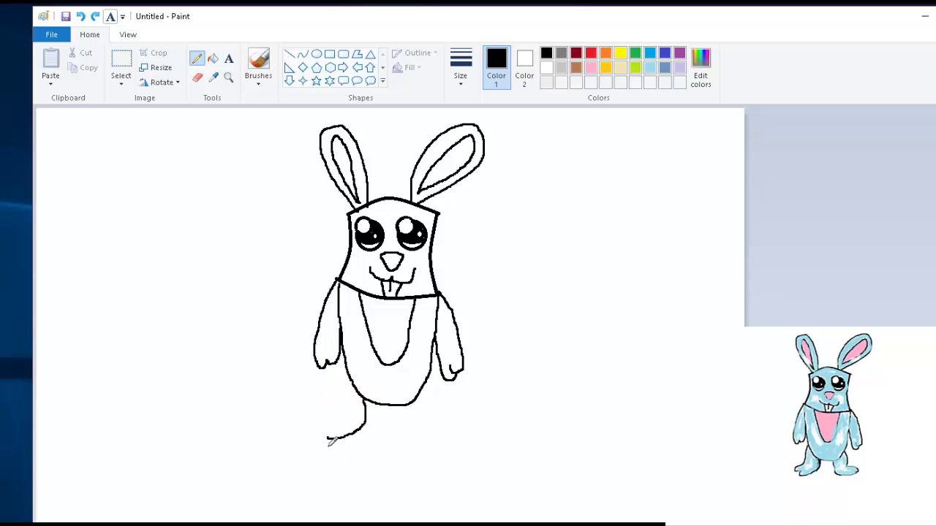
mouse_move(401, 404)
left_mouse_down()
mouse_move(406, 433)
mouse_move(452, 431)
left_mouse_up()
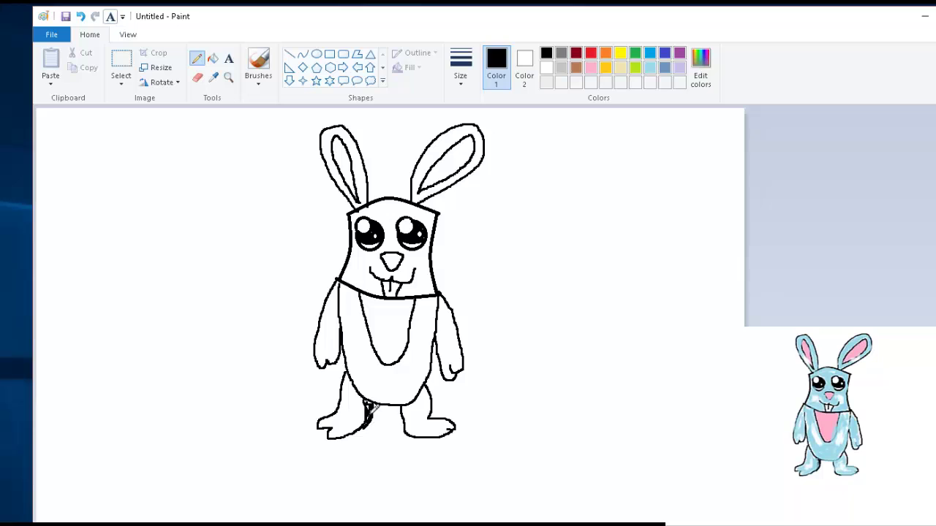
- Fill the nose, both inner ears and the belly patch with pink
left_click(213, 62)
left_click(591, 68)
left_click(392, 260)
left_click(442, 165)
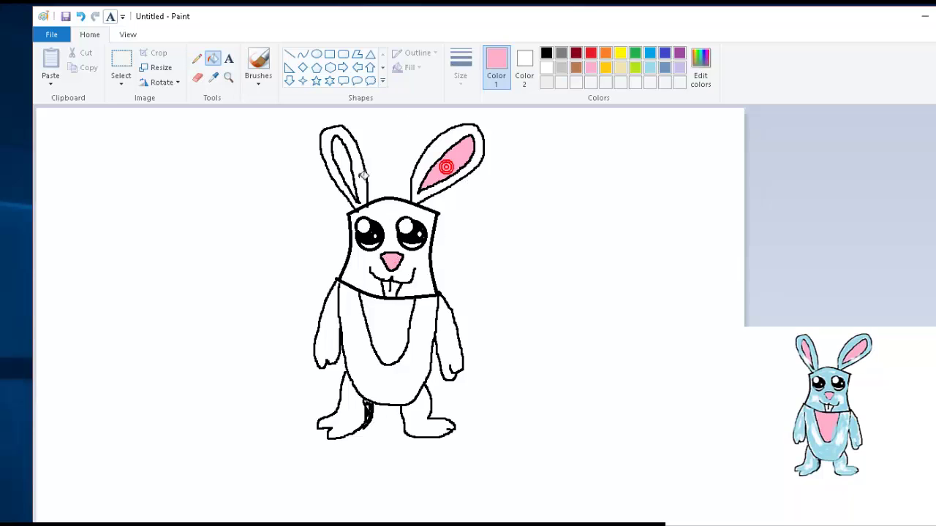
left_click(341, 167)
left_click(396, 336)
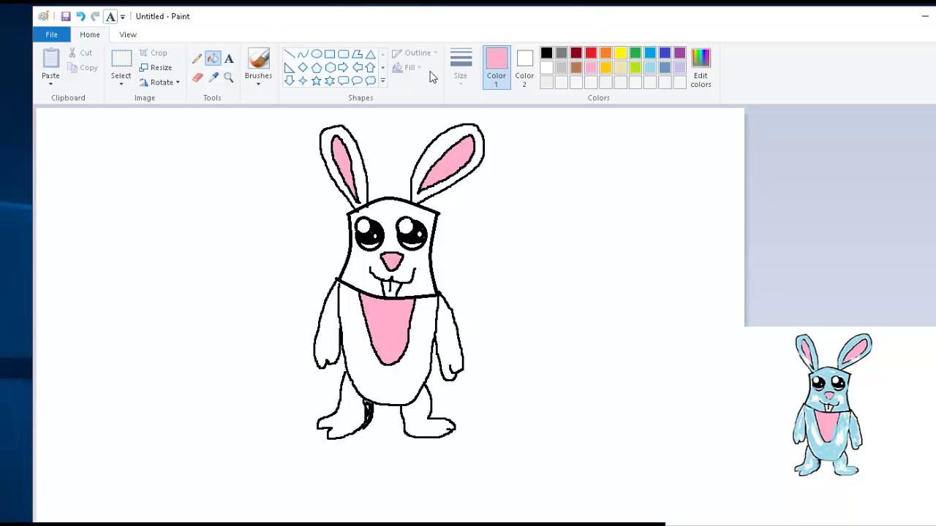
- Paint light blue around the pink inner area of the left ear with a brush, reducing the brush size for the narrow parts
left_click(258, 77)
left_click(259, 100)
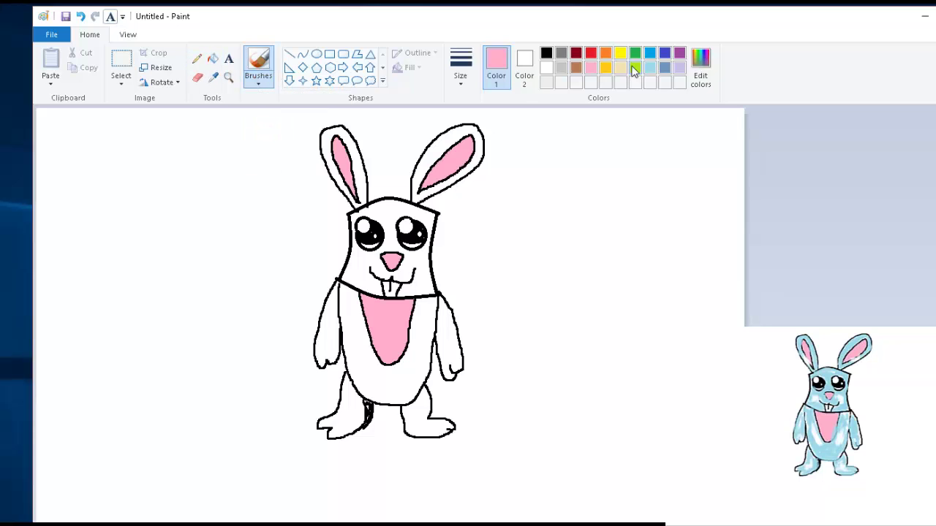
left_click_drag(341, 130, 366, 201)
left_click_drag(332, 169, 358, 207)
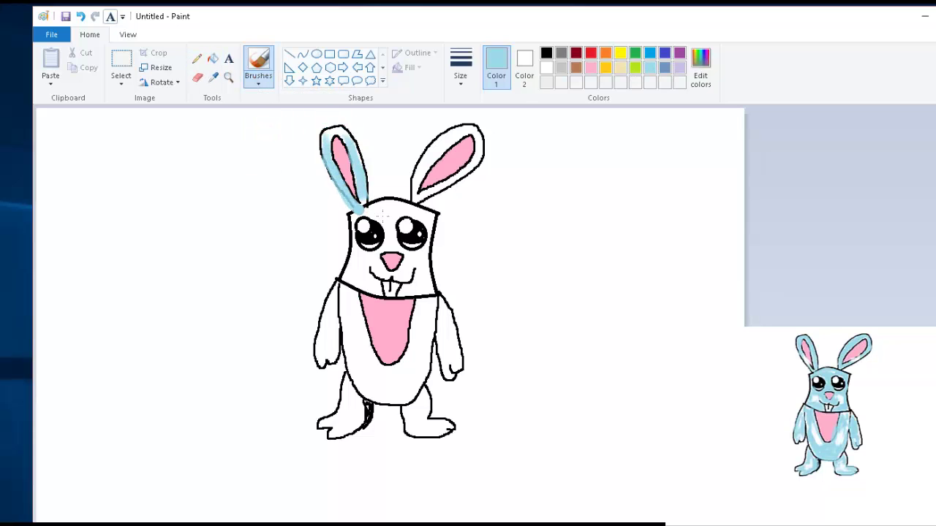
key("ctrl+z")
left_click_drag(342, 132, 327, 141)
left_click(459, 77)
left_click(488, 115)
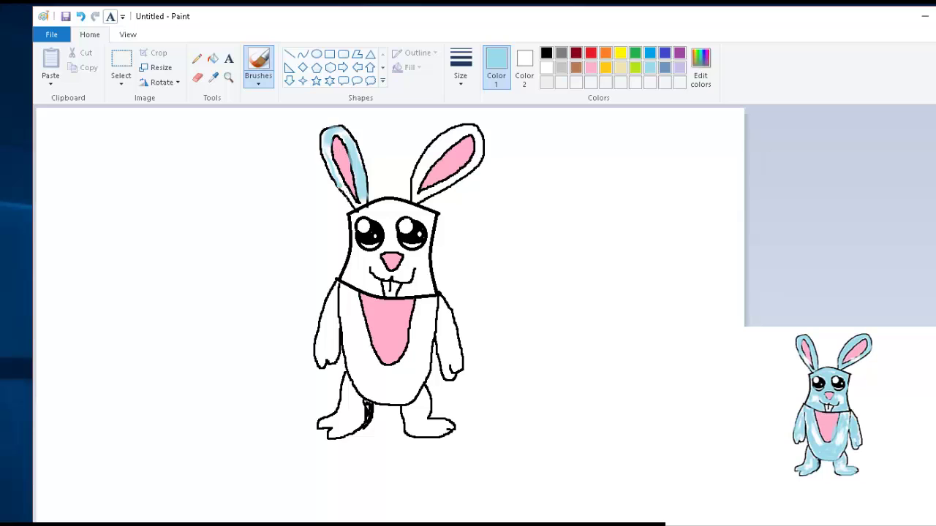
key("ctrl+z")
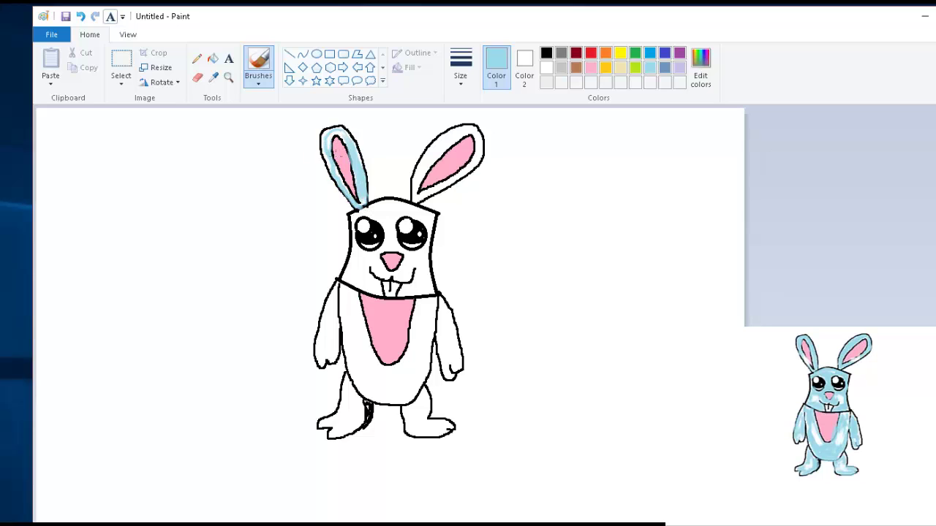
- Cover the remaining white gaps along the left ear's edges with light blue
scroll(498, 266, "up", 3, "ctrl")
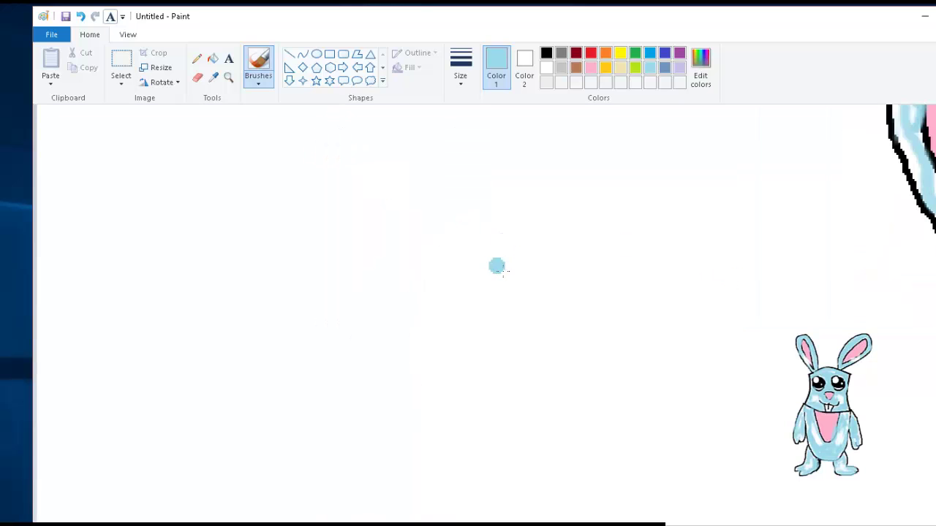
scroll(531, 328, "down", 2, "ctrl")
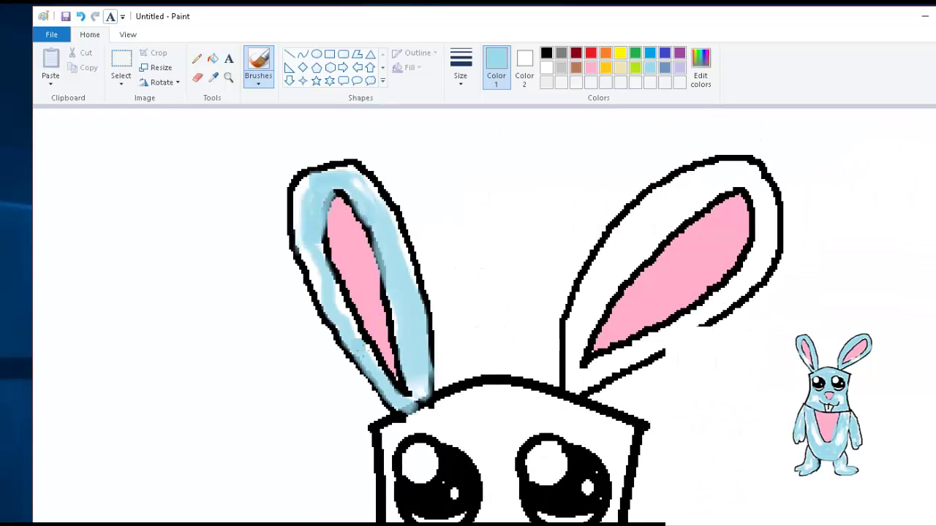
mouse_move(357, 349)
left_mouse_down()
mouse_move(339, 294)
mouse_move(315, 290)
mouse_move(307, 198)
mouse_move(359, 178)
mouse_move(414, 295)
left_mouse_up()
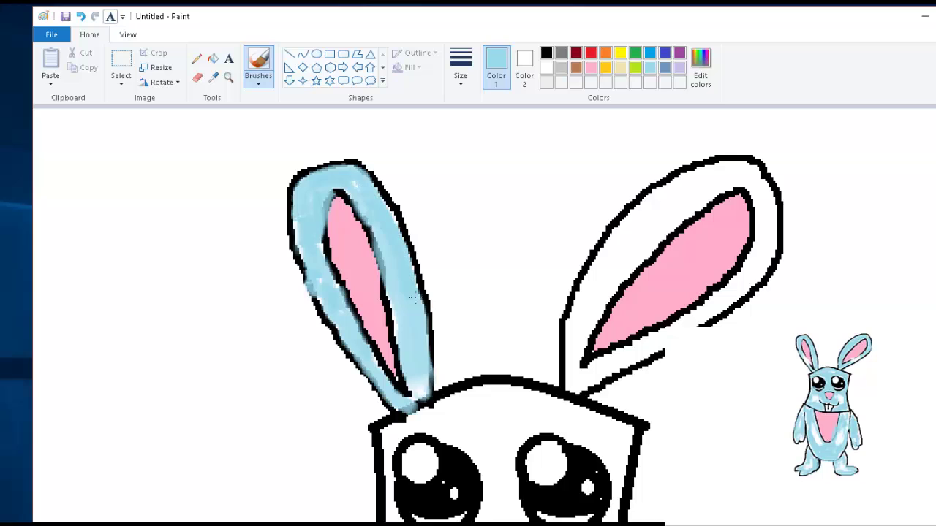
- Paint the area around the pink inner part of the right ear light blue
mouse_move(601, 267)
left_mouse_down()
mouse_move(570, 342)
mouse_move(575, 384)
mouse_move(607, 364)
mouse_move(593, 299)
mouse_move(600, 267)
mouse_move(702, 175)
mouse_move(636, 232)
mouse_move(643, 241)
mouse_move(760, 170)
mouse_move(761, 260)
left_mouse_up()
mouse_move(614, 357)
left_mouse_down()
mouse_move(655, 344)
mouse_move(758, 264)
mouse_move(630, 357)
left_mouse_up()
key("ctrl+z")
mouse_move(757, 196)
left_mouse_down()
mouse_move(774, 253)
mouse_move(754, 212)
left_mouse_up()
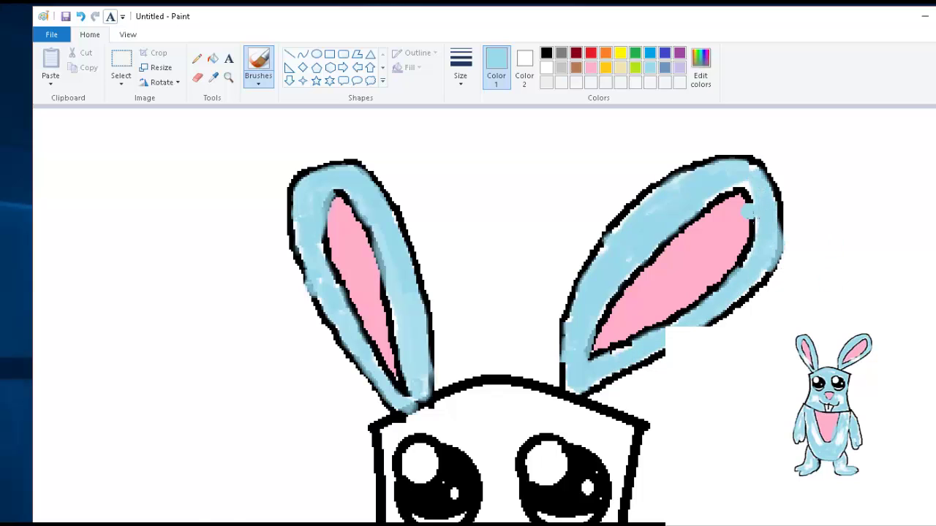
- Paint the forehead and the area around the eyes light blue, leaving a white highlight across the forehead
scroll(637, 285, "down", 1)
left_click(447, 276)
scroll(338, 353, "down", 2)
mouse_move(316, 201)
left_mouse_down()
mouse_move(280, 213)
mouse_move(424, 212)
mouse_move(276, 215)
mouse_move(378, 203)
mouse_move(354, 224)
mouse_move(356, 266)
mouse_move(339, 225)
mouse_move(425, 221)
mouse_move(417, 292)
mouse_move(420, 267)
left_mouse_up()
scroll(405, 371, "up", 2)
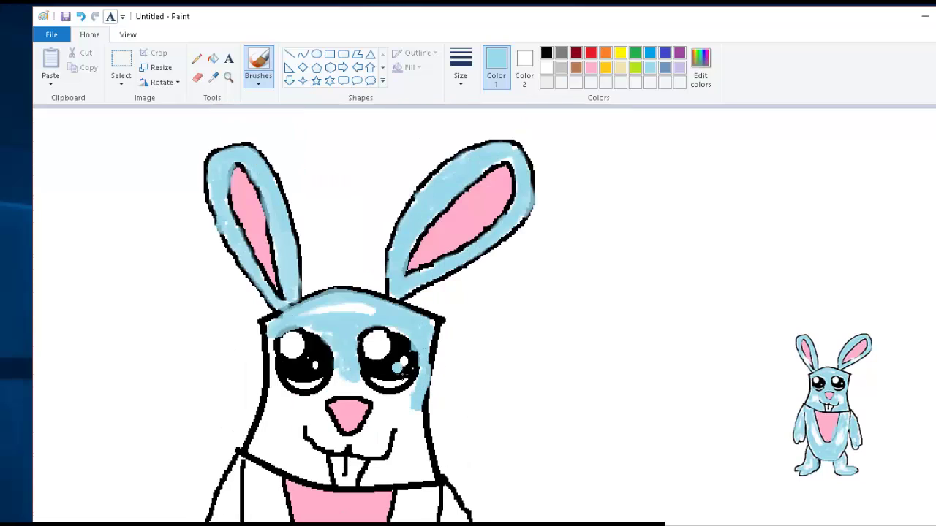
mouse_move(399, 370)
left_mouse_down()
mouse_move(386, 412)
mouse_move(413, 442)
mouse_move(369, 438)
mouse_move(358, 391)
left_mouse_up()
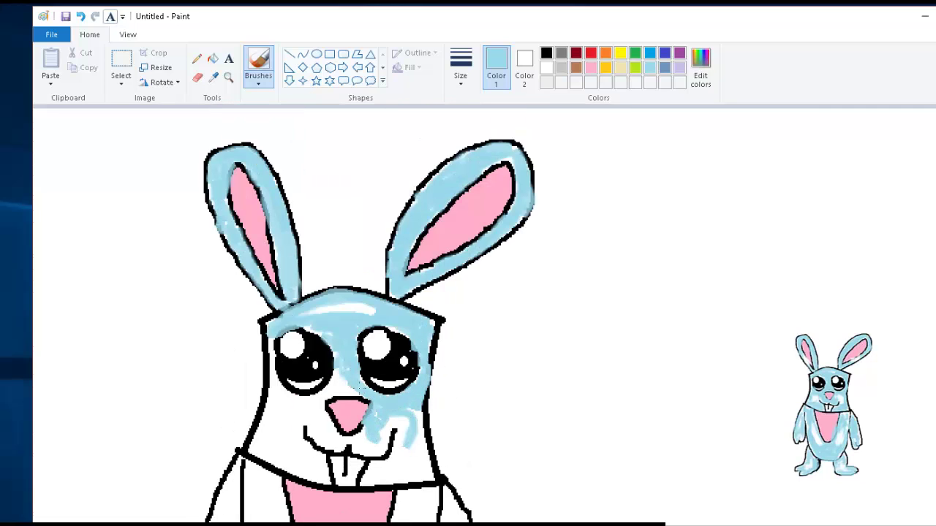
- Paint the cheeks and chin light blue with the thinnest brush size, leaving the nose and teeth uncovered
left_click(460, 65)
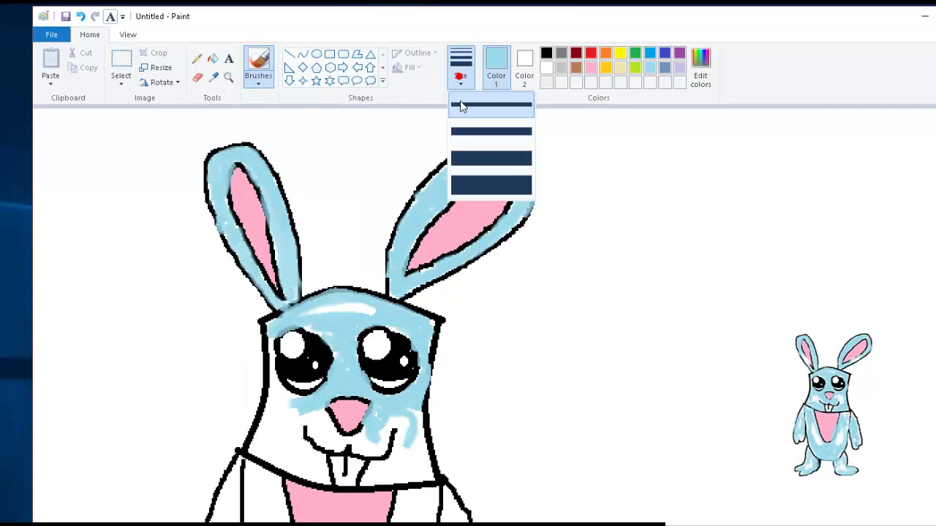
left_click(462, 106)
mouse_move(279, 394)
left_mouse_down()
mouse_move(338, 441)
mouse_move(283, 414)
mouse_move(297, 426)
mouse_move(305, 415)
mouse_move(256, 447)
mouse_move(315, 474)
mouse_move(302, 455)
left_mouse_up()
mouse_move(379, 430)
left_mouse_down()
mouse_move(358, 441)
mouse_move(371, 437)
left_mouse_up()
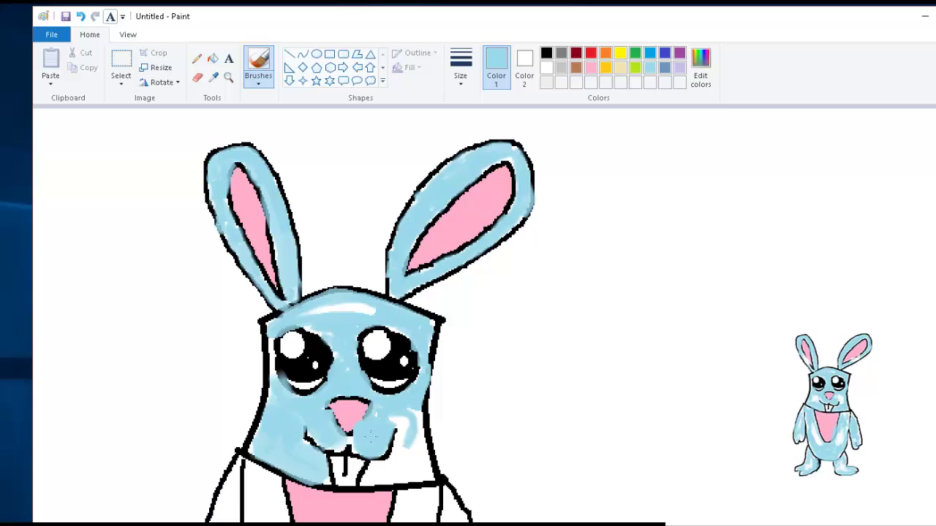
mouse_move(413, 417)
left_mouse_down()
mouse_move(421, 475)
mouse_move(395, 479)
left_mouse_up()
- Paint the right side of the body and the right arm light blue, leaving some white highlights
scroll(379, 387, "down", 3)
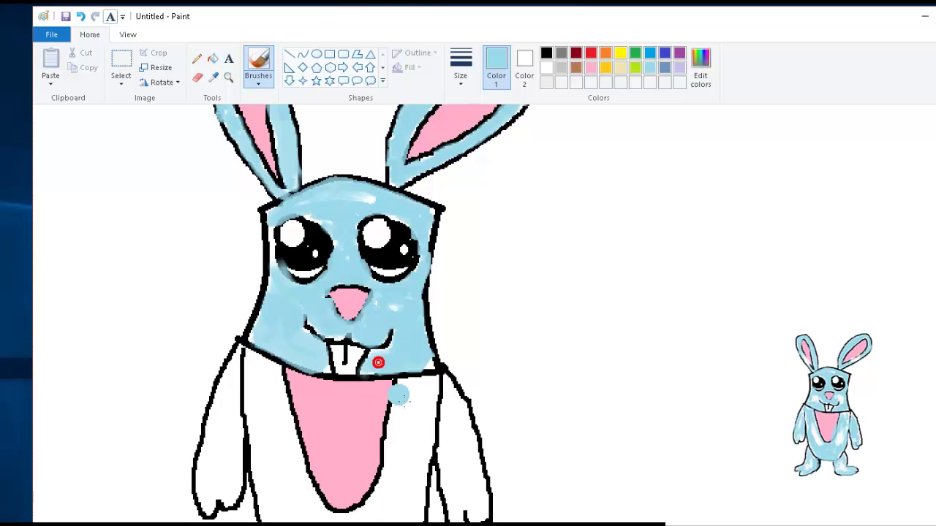
left_click_drag(410, 394, 401, 476)
scroll(402, 477, "down", 3)
mouse_move(414, 344)
left_mouse_down()
mouse_move(397, 373)
mouse_move(424, 355)
mouse_move(392, 329)
mouse_move(408, 285)
mouse_move(455, 339)
mouse_move(471, 380)
mouse_move(486, 384)
mouse_move(457, 404)
mouse_move(459, 420)
left_mouse_up()
left_click_drag(443, 270, 449, 285)
- Paint the lower and left parts of the body and the left arm light blue around the pink belly patch
mouse_move(401, 382)
left_mouse_down()
mouse_move(393, 454)
mouse_move(348, 449)
left_mouse_up()
mouse_move(257, 260)
left_mouse_down()
mouse_move(271, 256)
mouse_move(266, 388)
mouse_move(300, 431)
left_mouse_up()
scroll(278, 293, "down", 3)
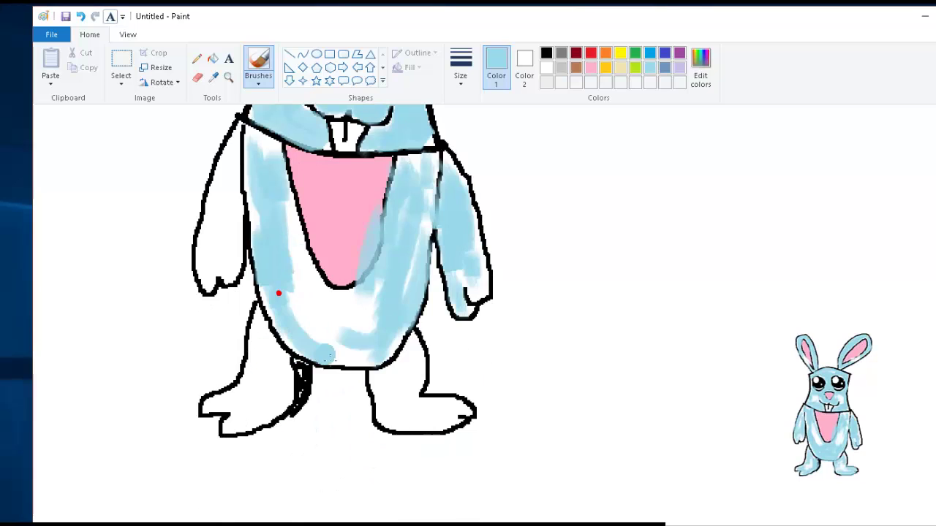
mouse_move(278, 292)
left_mouse_down()
mouse_move(329, 334)
mouse_move(303, 428)
mouse_move(344, 432)
mouse_move(237, 250)
mouse_move(209, 384)
mouse_move(224, 371)
mouse_move(245, 248)
left_mouse_up()
scroll(328, 334, "up", 3)
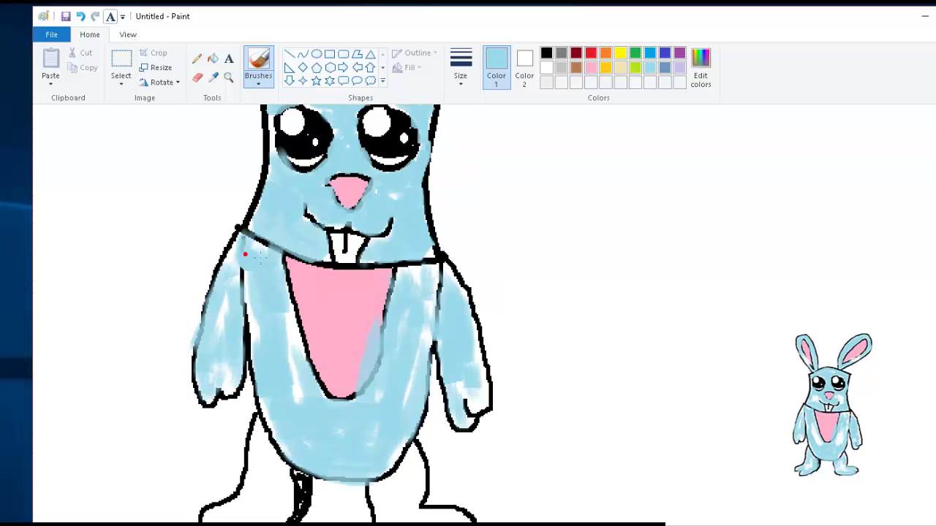
- Paint the right hand and the right leg and foot light blue
left_click_drag(472, 362, 474, 412)
key("ctrl+z")
key("ctrl+z")
scroll(438, 365, "down", 6)
mouse_move(412, 225)
left_mouse_down()
mouse_move(405, 246)
mouse_move(452, 317)
mouse_move(412, 230)
mouse_move(395, 269)
mouse_move(424, 299)
left_mouse_up()
scroll(344, 316, "up", 6)
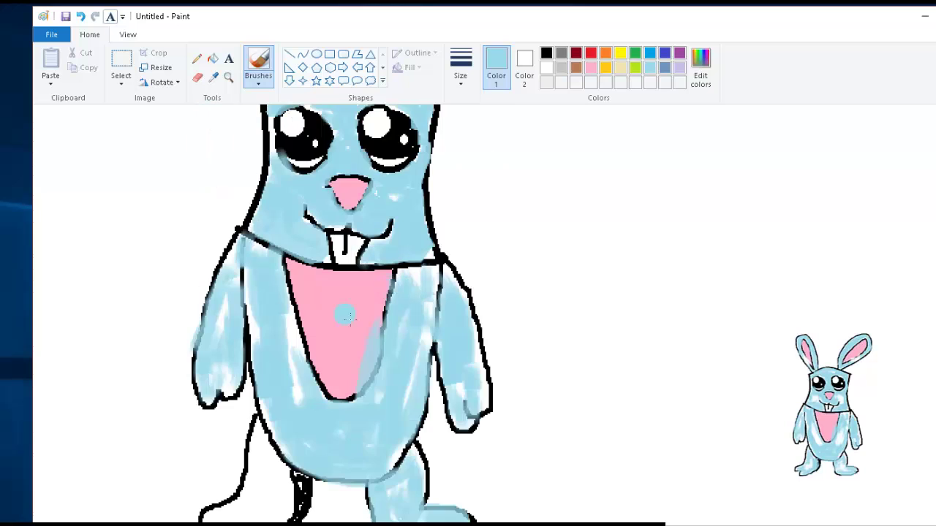
- Paint the left leg and foot light blue, leaving small white highlights
scroll(345, 315, "down", 3)
mouse_move(257, 310)
left_mouse_down()
mouse_move(256, 364)
mouse_move(225, 406)
mouse_move(232, 385)
mouse_move(217, 403)
mouse_move(228, 429)
mouse_move(222, 424)
mouse_move(298, 365)
mouse_move(279, 362)
mouse_move(250, 387)
mouse_move(268, 325)
mouse_move(275, 364)
left_mouse_up()
scroll(275, 365, "down", 1)
left_click(344, 333)
left_click_drag(364, 316, 365, 351)
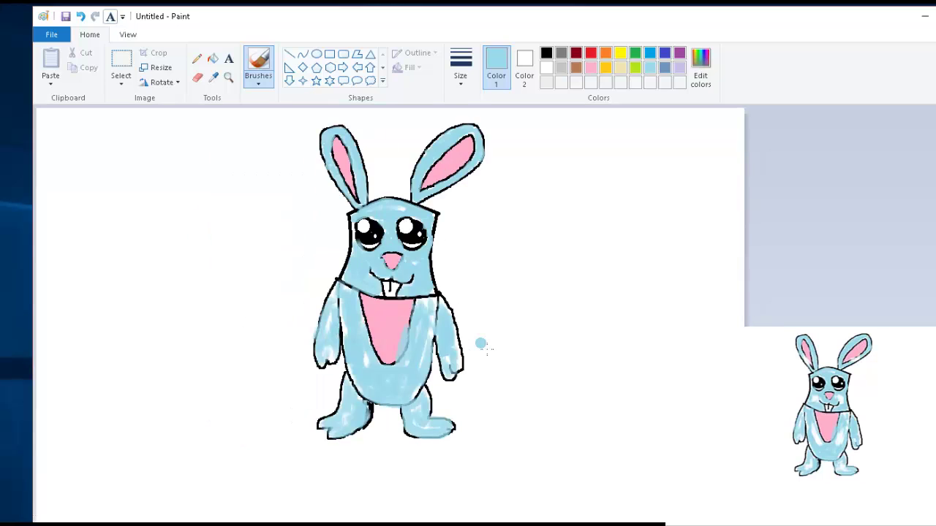
- Brush white highlights onto the right side of the belly and both legs
left_click(546, 67)
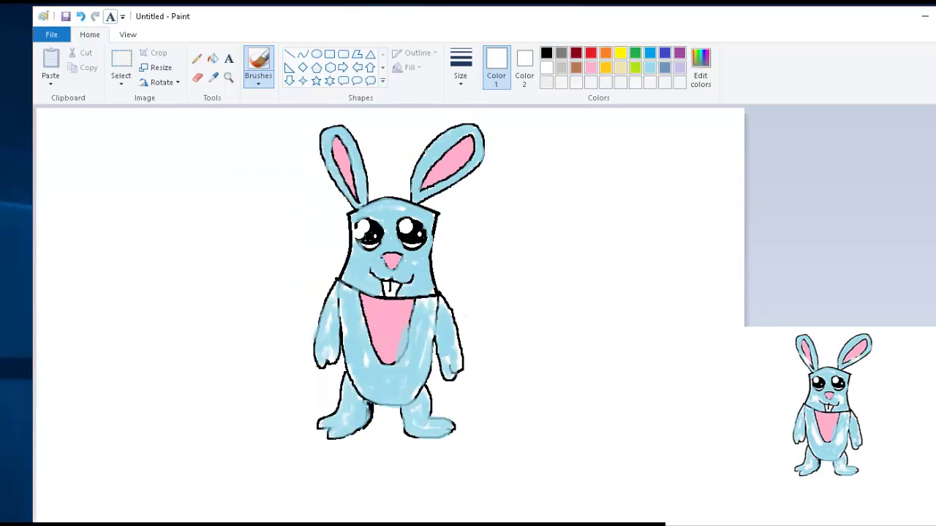
left_click_drag(411, 369, 420, 347)
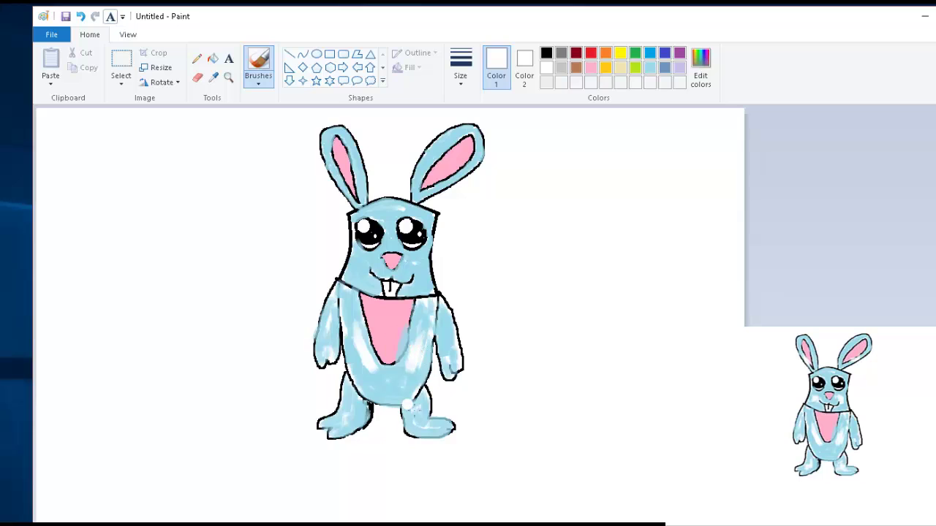
left_click_drag(420, 416, 432, 428)
left_click_drag(351, 401, 353, 418)
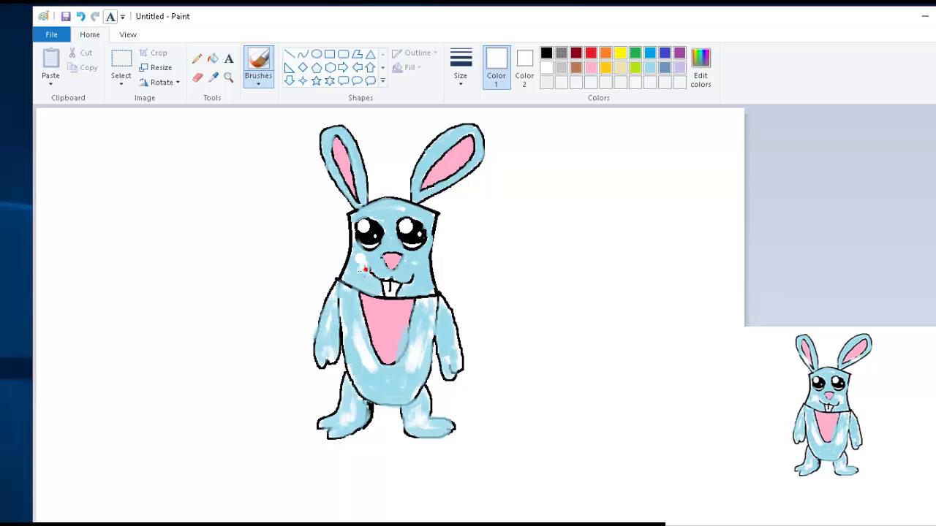
- Brush white highlights onto both cheeks and the lower parts of both ears
left_click_drag(365, 270, 379, 276)
left_click_drag(412, 263, 416, 270)
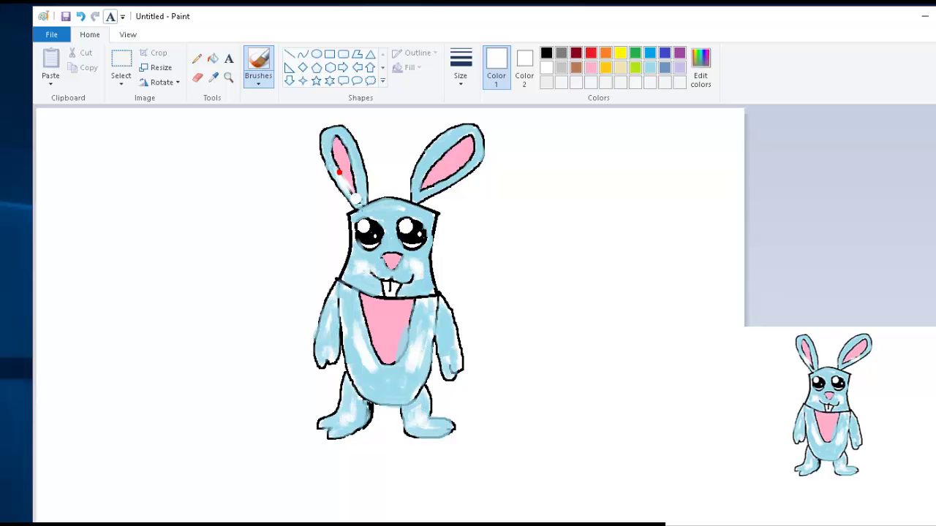
left_click(464, 172)
- Add the title text "How to Draw a Cartoon bunny" beside the rabbit and colour it black
left_click(229, 58)
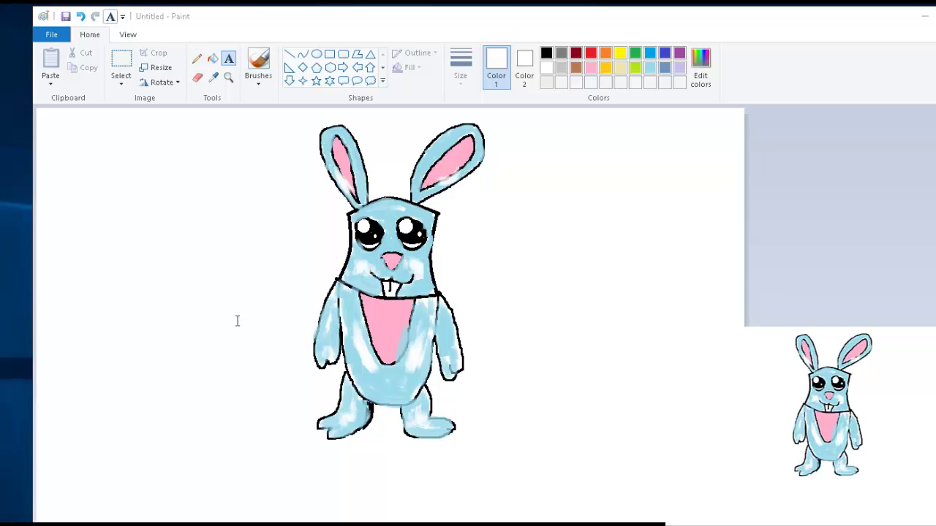
left_click(116, 216)
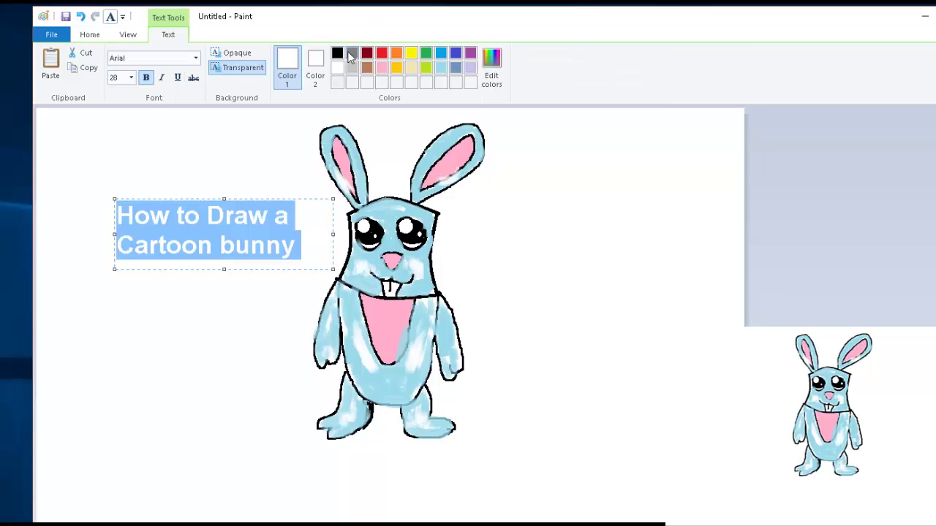
left_click(338, 53)
left_click(275, 235)
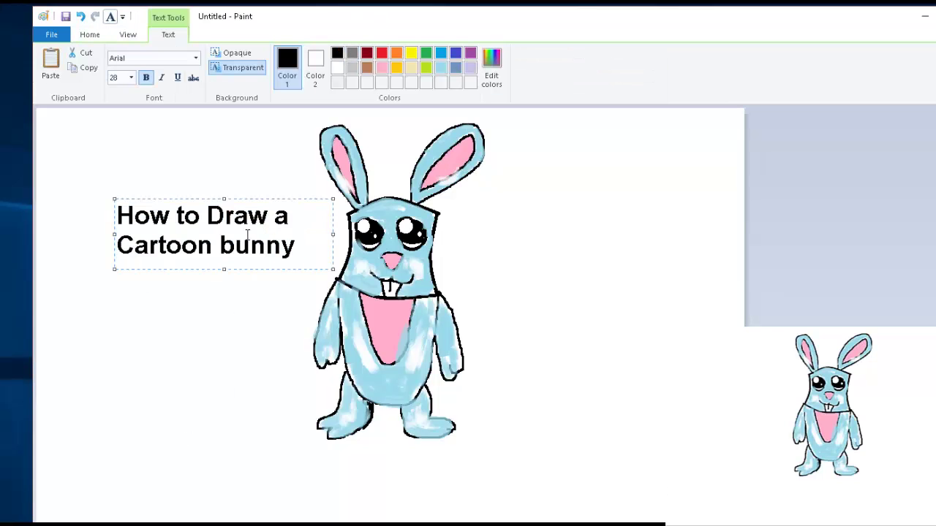
- Break the title into four lines: "How to", "Draw a", "Cartoon" and "bunny", without a leading space on the last line
left_click(206, 218)
key("Return")
left_click(205, 247)
key("Return")
left_click(214, 272)
key("Return")
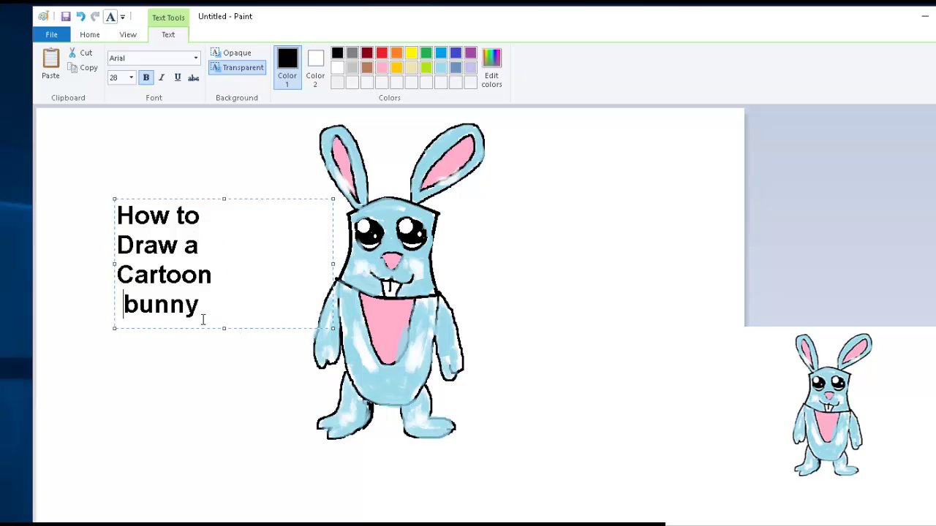
key("Delete")
- Set the whole title to font size 72 and enlarge and reposition its text box to the left of the rabbit
key("ctrl+a")
left_click(132, 77)
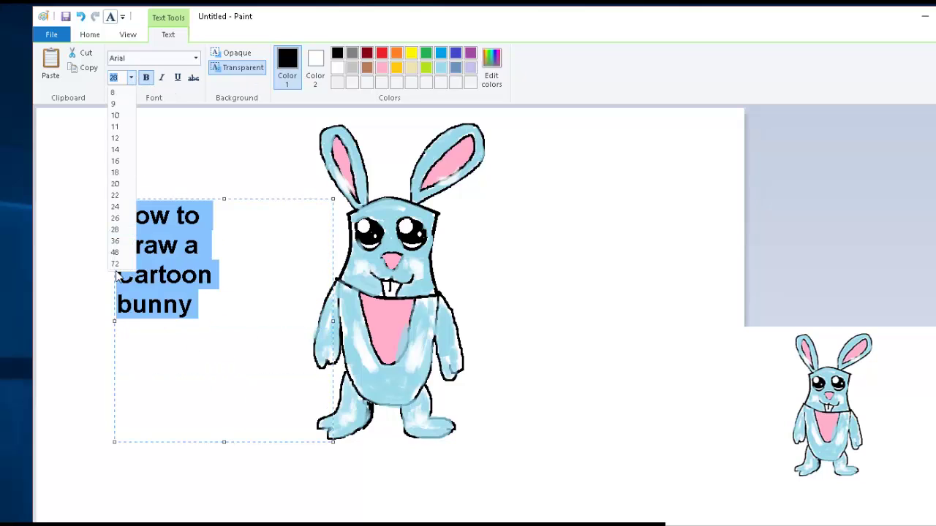
left_click(119, 272)
left_click_drag(227, 198, 247, 142)
left_click_drag(334, 327, 443, 338)
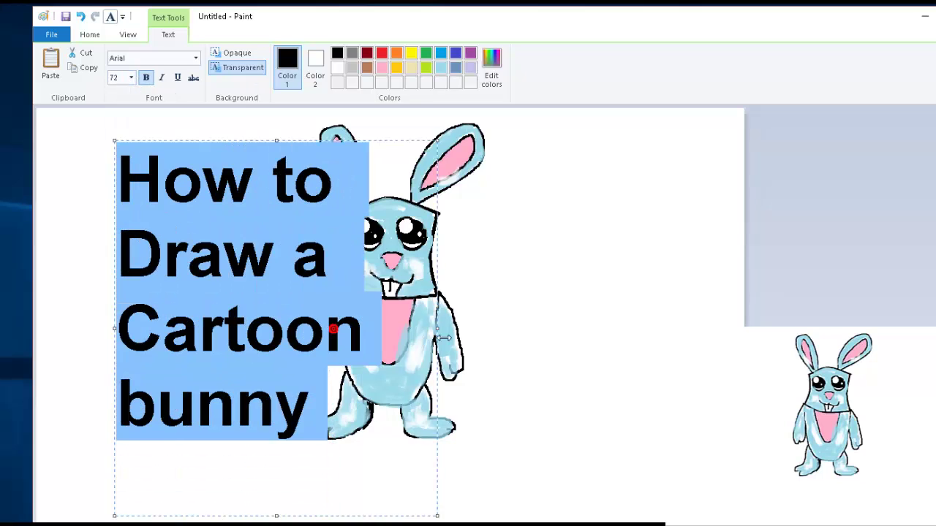
left_click_drag(258, 146, 203, 138)
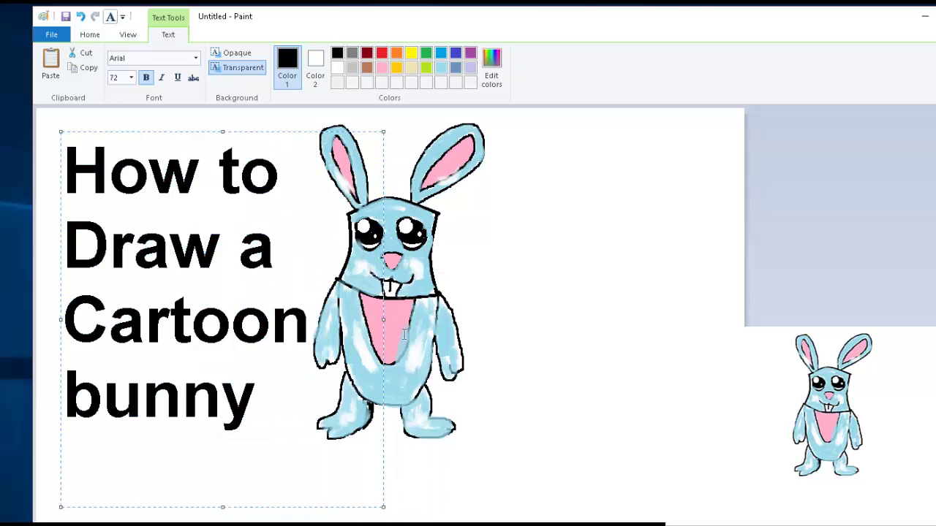
- Colour the title red and set its font to Segoe UI Black
left_click(382, 52)
left_click(195, 58)
scroll(172, 261, "down", 5)
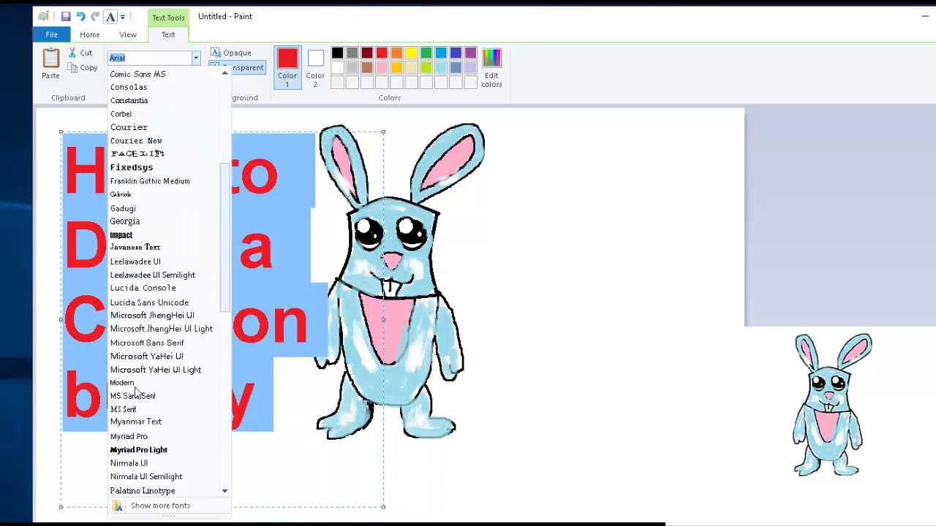
left_click(189, 256)
left_click(196, 59)
scroll(153, 387, "down", 1)
left_click(152, 384)
left_click(196, 59)
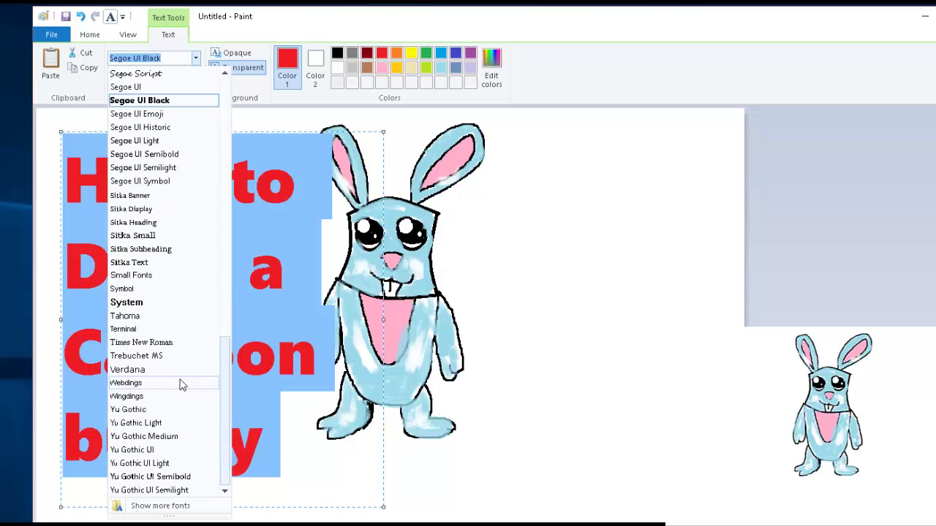
left_click(164, 249)
left_click(195, 58)
left_click(157, 344)
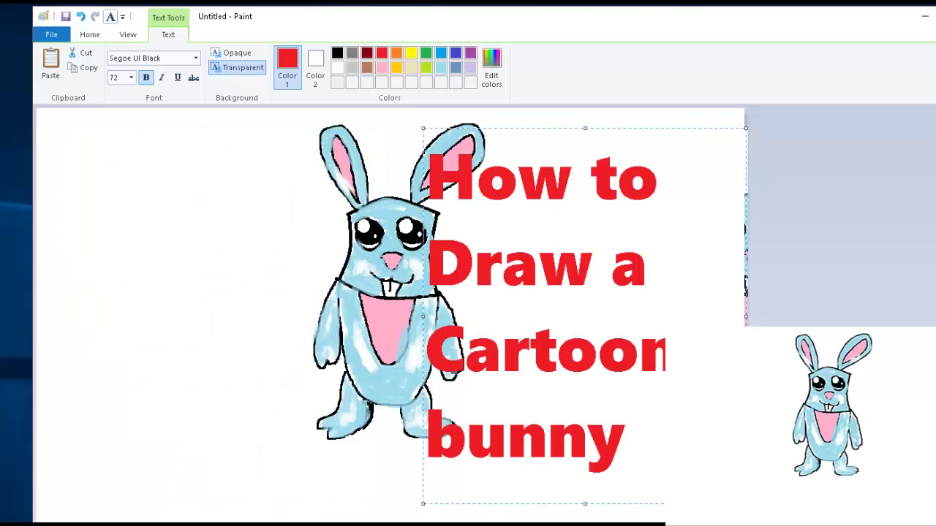
- Narrow the title's text box and move it to the right of the rabbit, clear of the body
left_click_drag(746, 503, 724, 494)
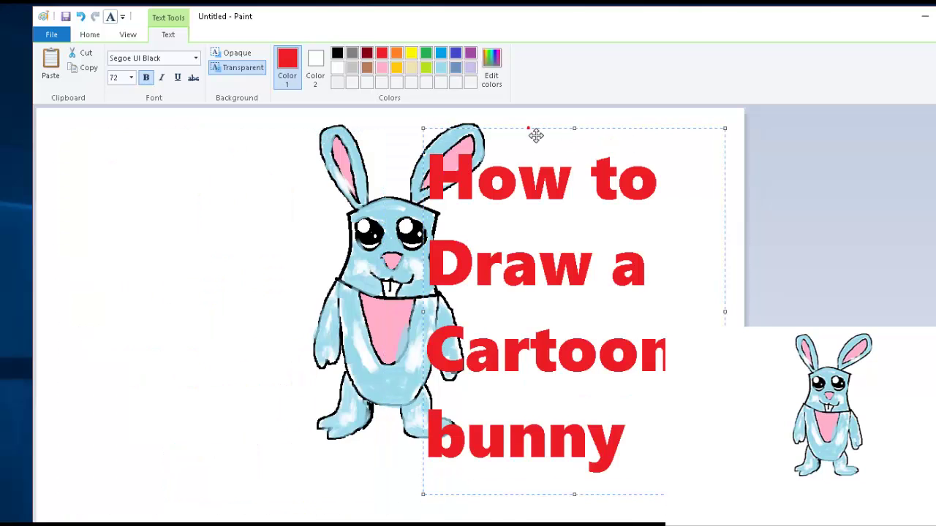
left_click_drag(535, 133, 555, 135)
left_click_drag(752, 314, 729, 313)
left_click_drag(545, 134, 585, 167)
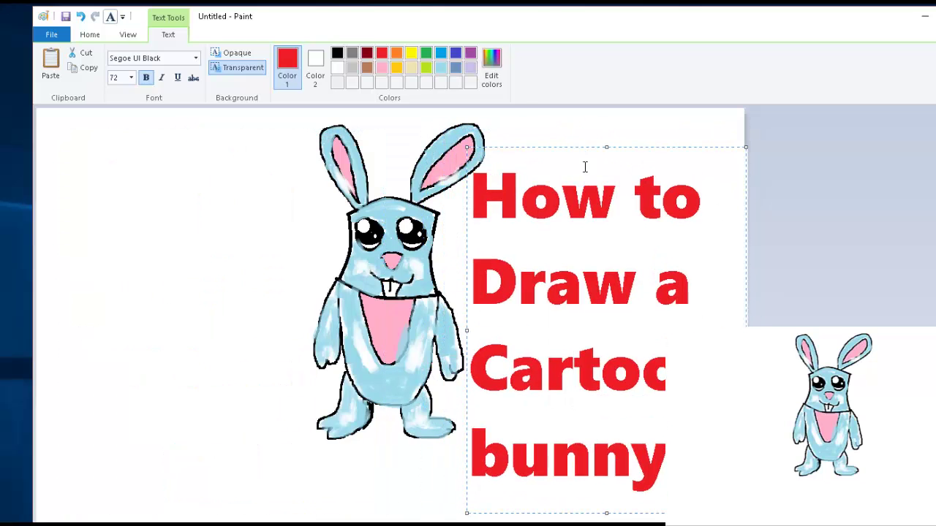
- Save the picture in the sak folder as a JPEG named "how to draw a bunny"
left_click(51, 34)
left_click(93, 154)
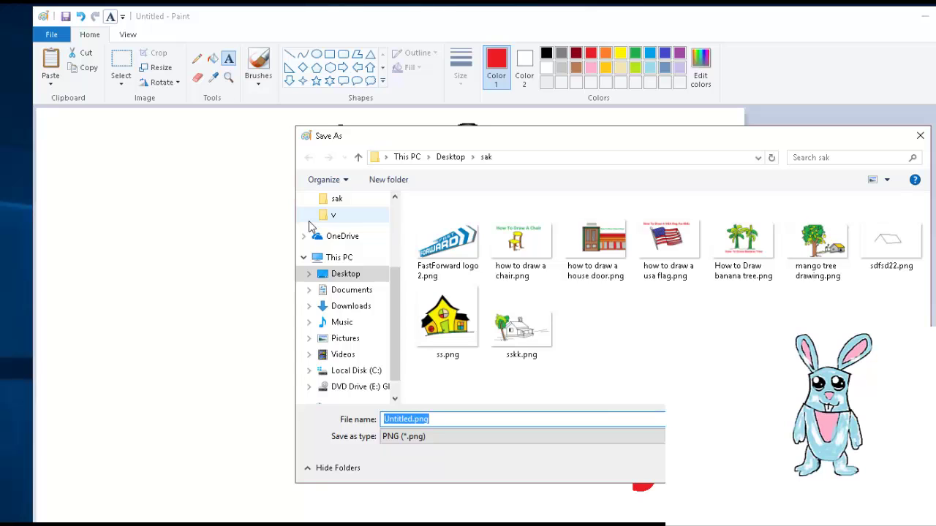
type("d")
key("BackSpace")
type("how to draw a bunny")
key("Tab")
key("j")
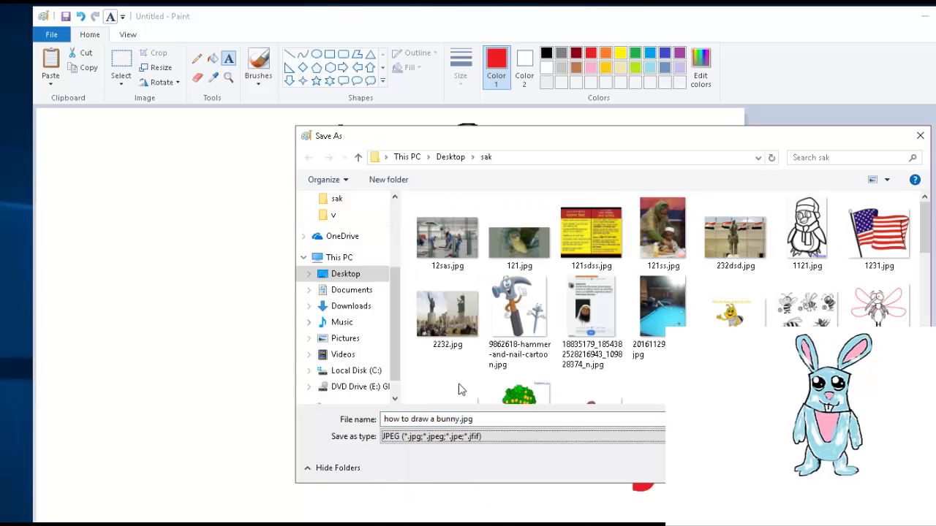
key("Return")
- Undo the title text and save the untitled picture as a separate file named "bunny"
key("ctrl+z")
left_click(52, 35)
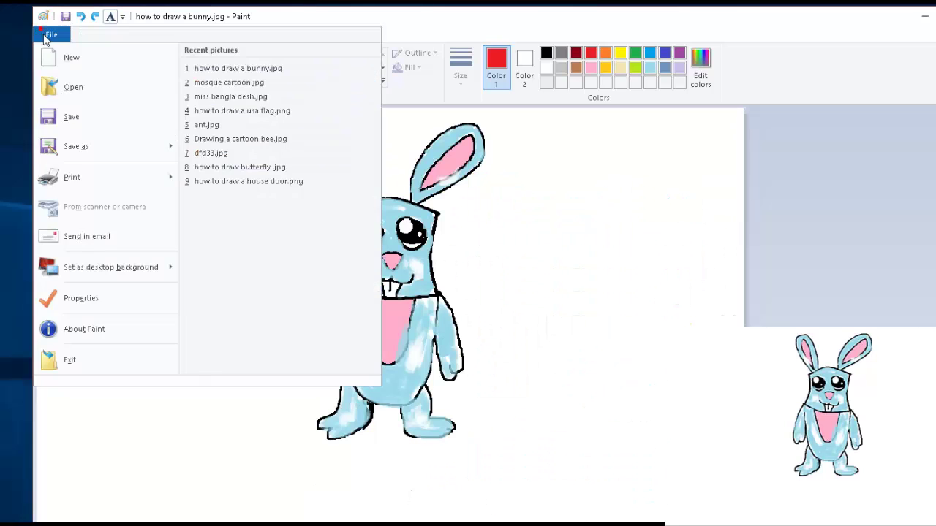
left_click(93, 148)
type("bunny")
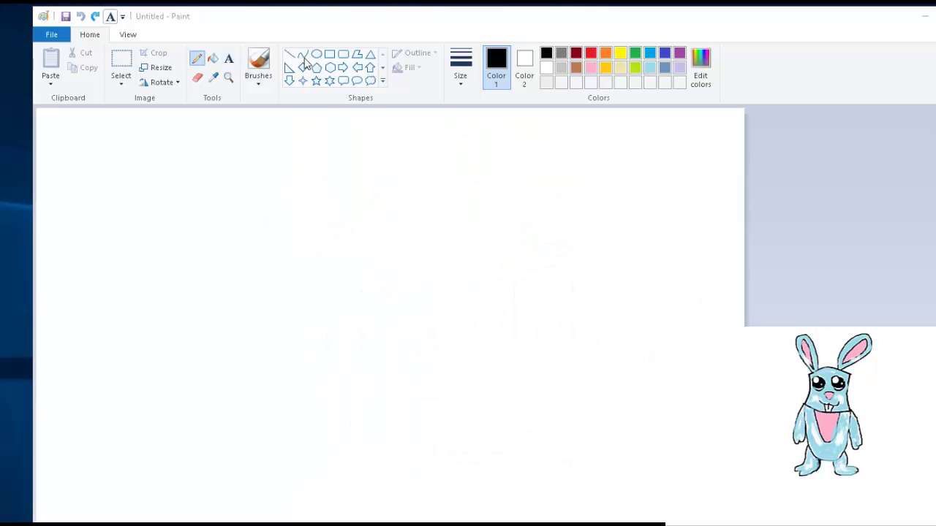
- Draw the curved left side of the rabbit's head in black on the blank canvas with the Curve tool
left_click(306, 56)
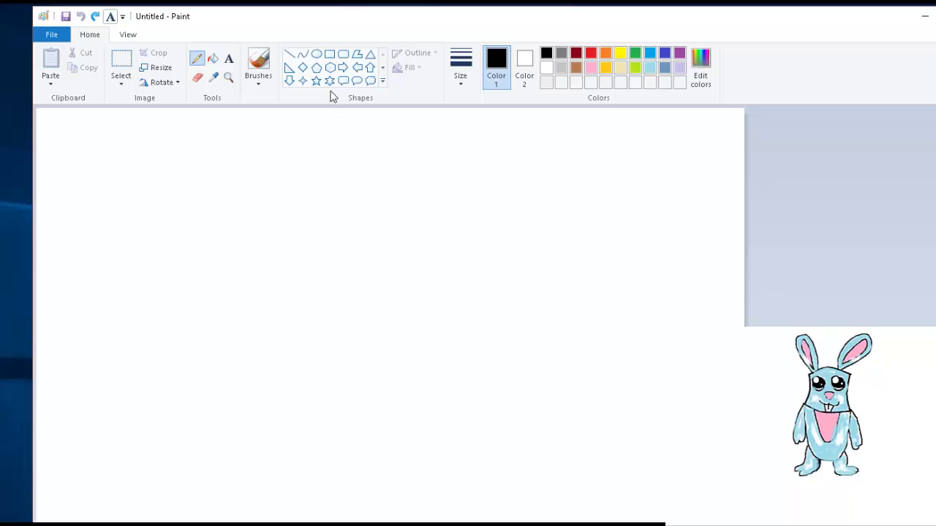
left_click(303, 53)
mouse_move(348, 217)
left_mouse_down()
mouse_move(326, 277)
mouse_move(339, 280)
mouse_move(358, 253)
mouse_move(370, 288)
mouse_move(448, 304)
left_mouse_up()
left_click(400, 286)
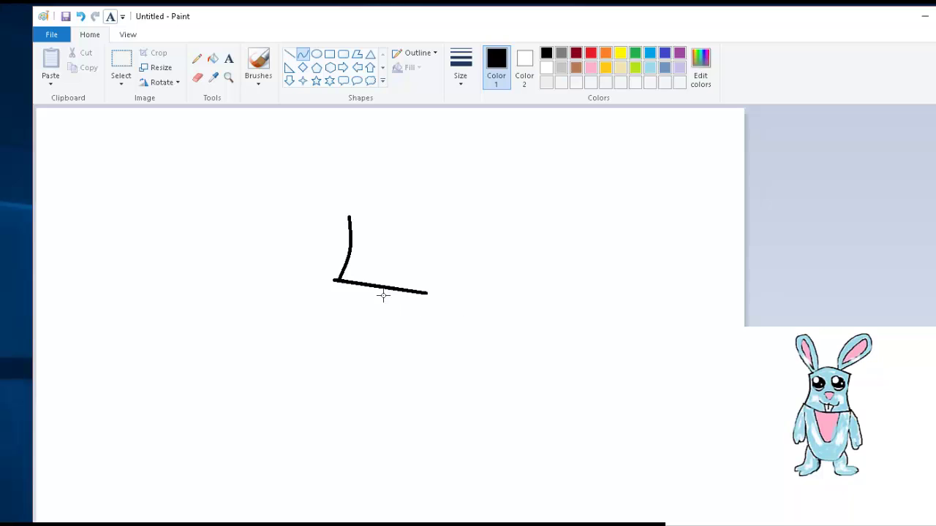
left_click_drag(383, 296, 385, 316)
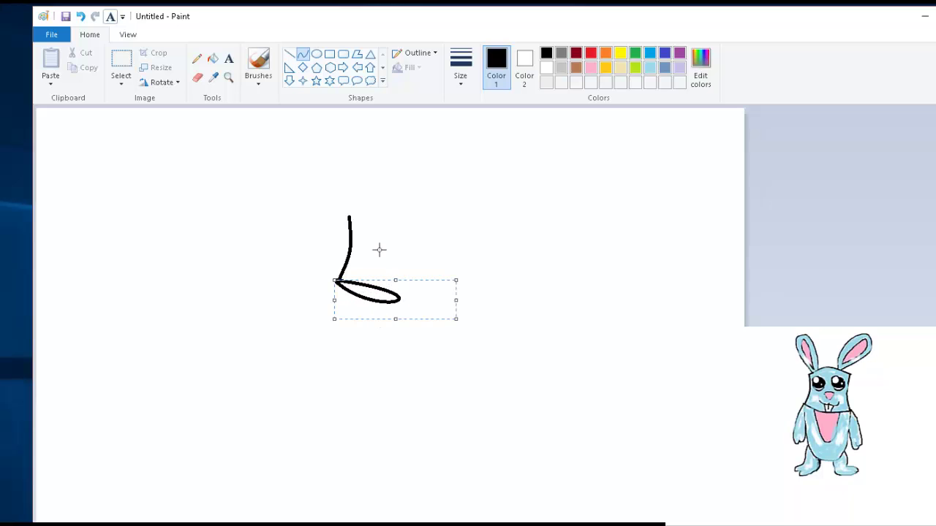
key("Delete")
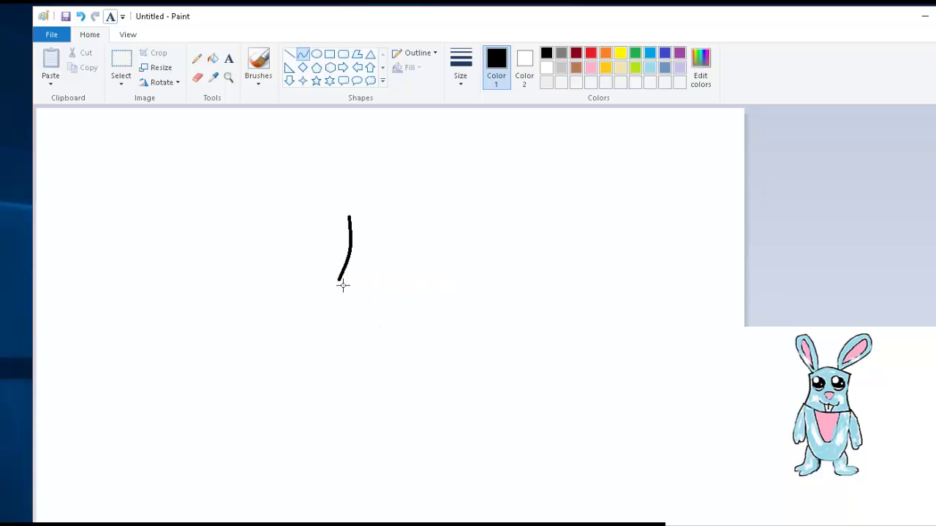
- Draw the chin as a downward-bowed curve running right from the lower end of the head's left side
left_click_drag(343, 285, 445, 302)
left_click_drag(389, 298, 384, 308)
left_click(456, 336)
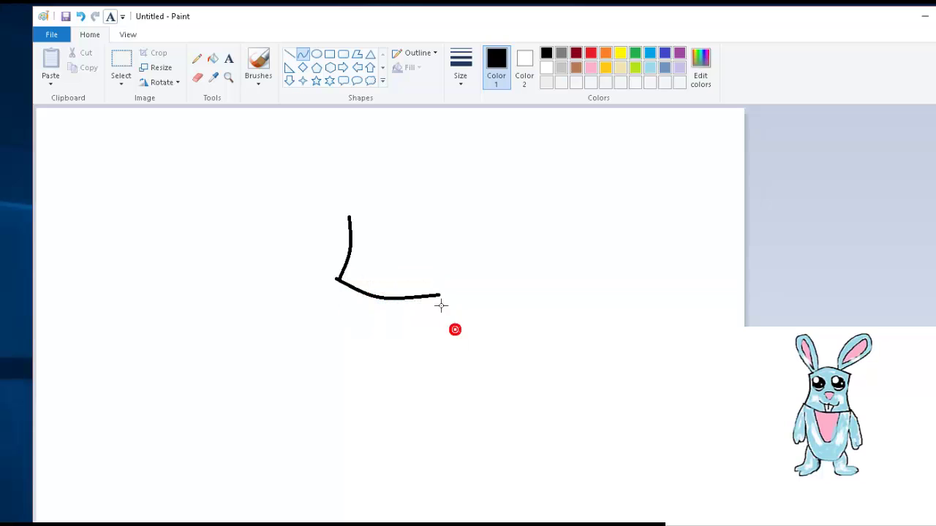
- Draw the inward-curved right side of the head and close the outline with an arched top
left_click_drag(439, 295, 443, 221)
left_click_drag(437, 263, 430, 256)
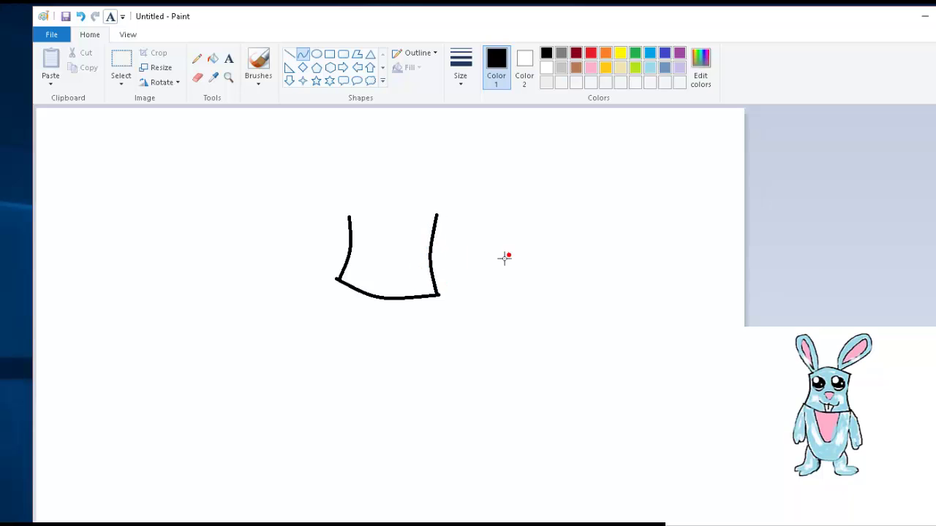
left_click_drag(353, 220, 388, 196)
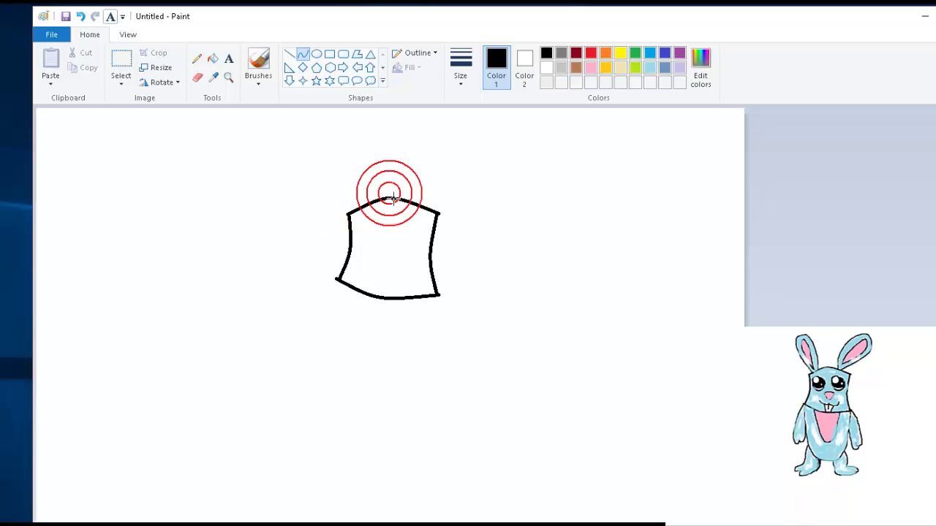
left_click(543, 207)
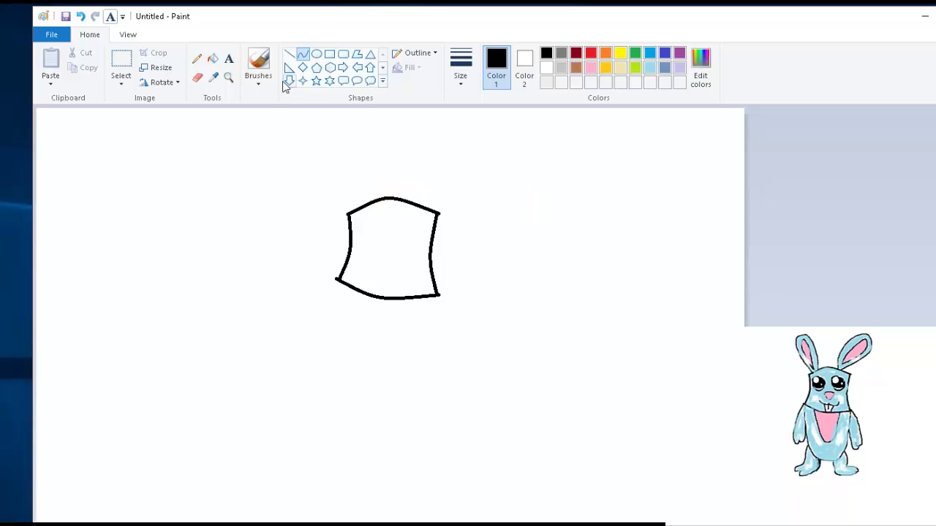
- Draw two tall rounded ears on top of the head with the Pencil, the right one leaning outward
left_click(196, 59)
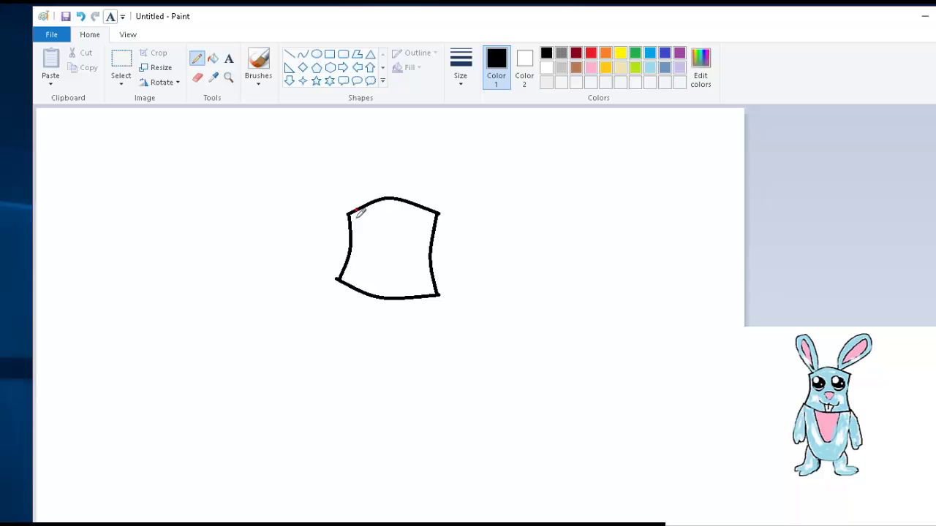
mouse_move(356, 210)
left_mouse_down()
mouse_move(334, 155)
mouse_move(364, 135)
left_mouse_up()
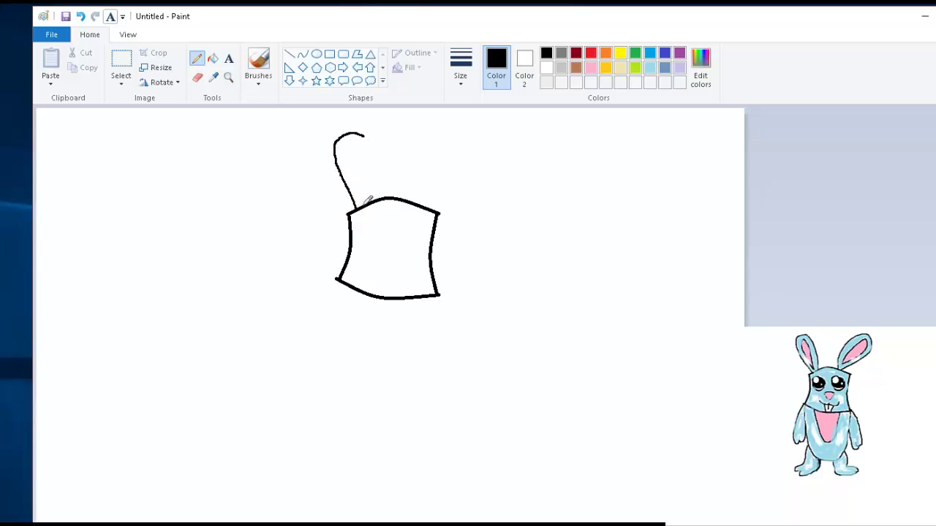
key("ctrl+z")
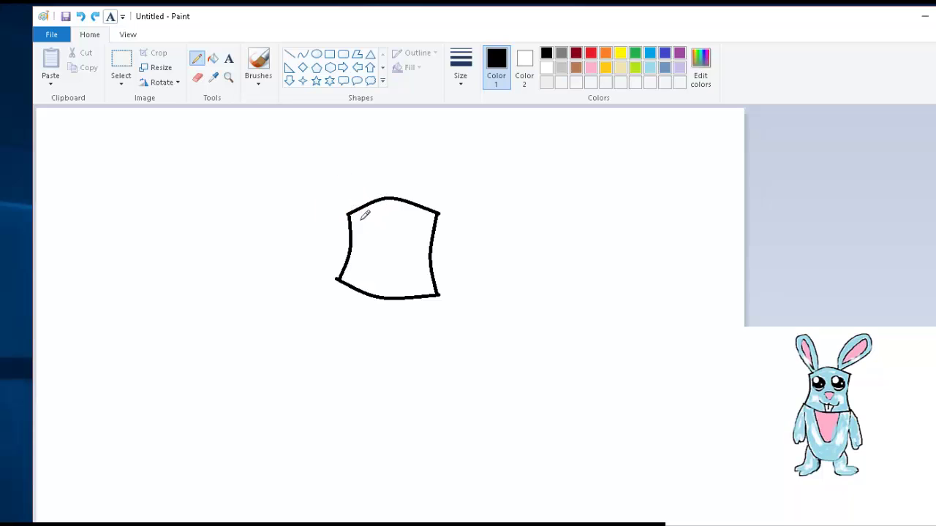
mouse_move(356, 211)
left_mouse_down()
mouse_move(322, 163)
mouse_move(326, 138)
mouse_move(342, 135)
mouse_move(355, 149)
mouse_move(368, 216)
mouse_move(419, 205)
mouse_move(454, 139)
left_mouse_up()
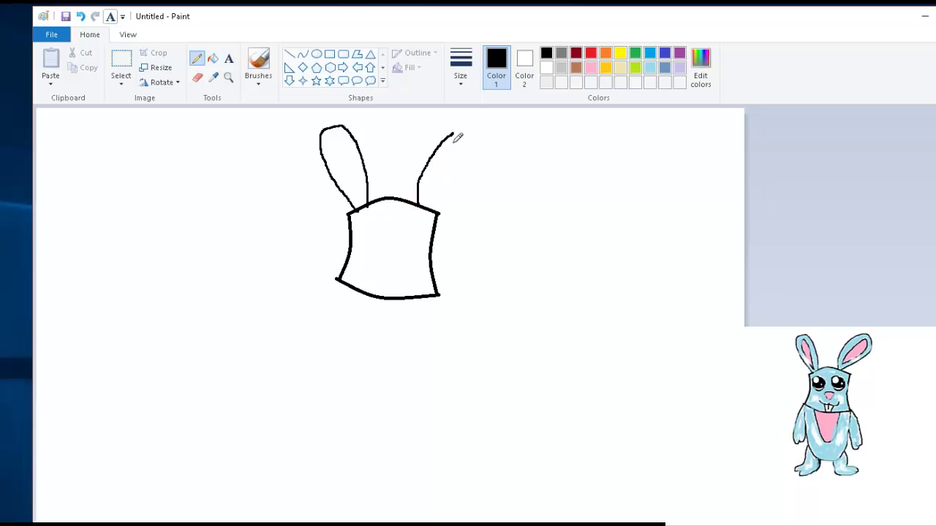
key("ctrl+z")
mouse_move(412, 200)
left_mouse_down()
mouse_move(429, 153)
mouse_move(451, 136)
mouse_move(481, 138)
mouse_move(485, 163)
mouse_move(421, 204)
left_mouse_up()
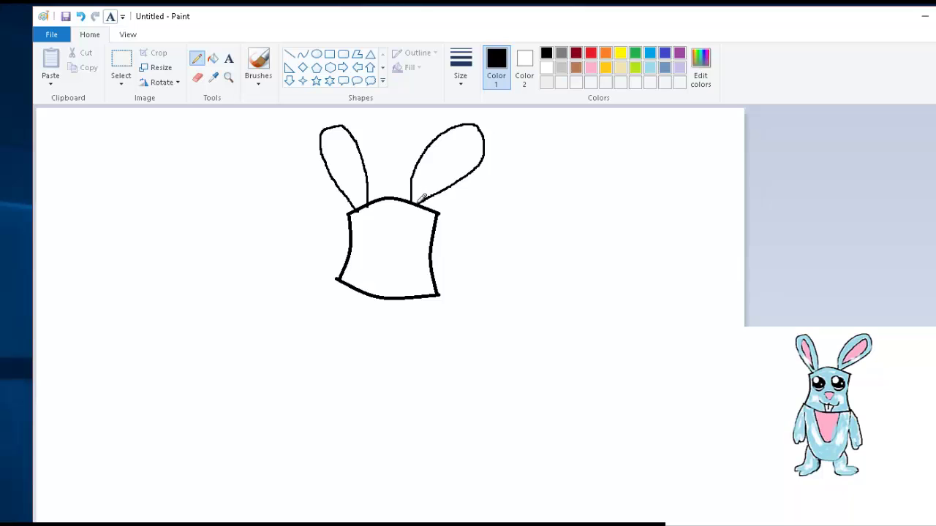
- Draw a narrow, pointed inner-ear outline inside each of the rabbit's two ears
mouse_move(419, 200)
left_mouse_down()
mouse_move(470, 144)
mouse_move(471, 169)
mouse_move(428, 194)
left_mouse_up()
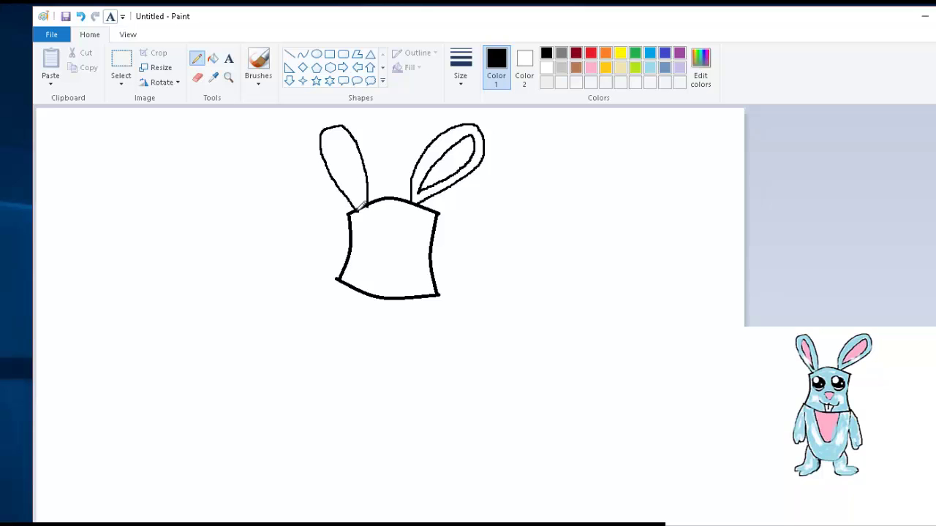
left_click_drag(360, 206, 335, 137)
key("ctrl+z")
mouse_move(358, 207)
left_mouse_down()
mouse_move(334, 145)
mouse_move(364, 208)
left_mouse_up()
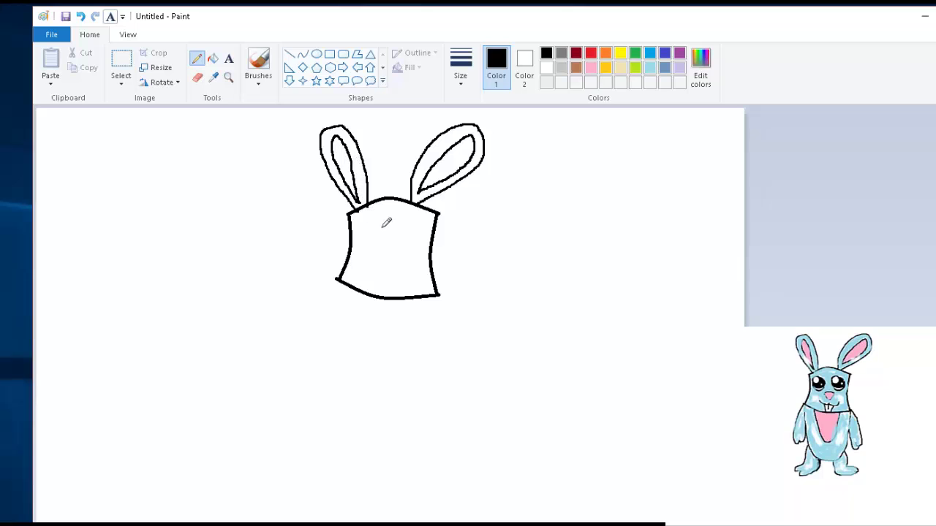
- Draw two equal round eyes side by side in the upper half of the rabbit's face with the Oval shape
left_click(315, 54)
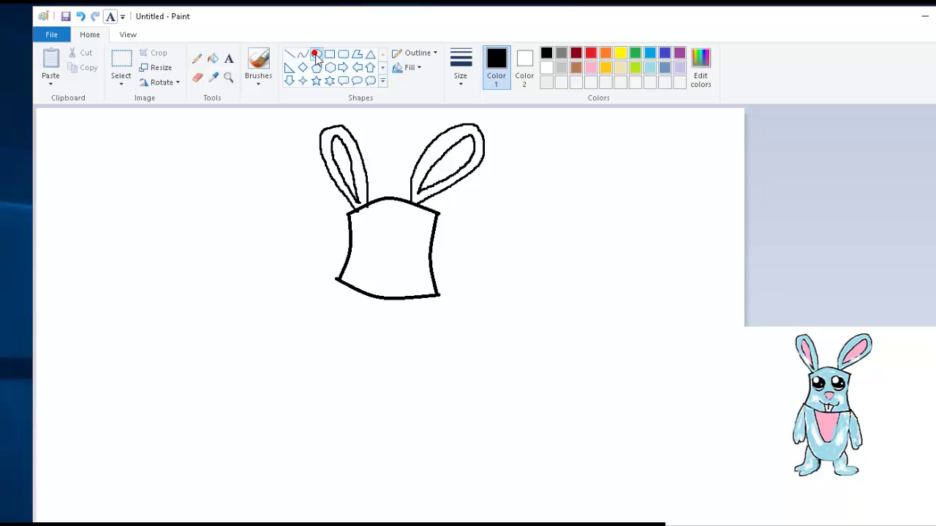
mouse_move(362, 227)
left_mouse_down()
mouse_move(391, 257)
mouse_move(377, 245)
left_mouse_up()
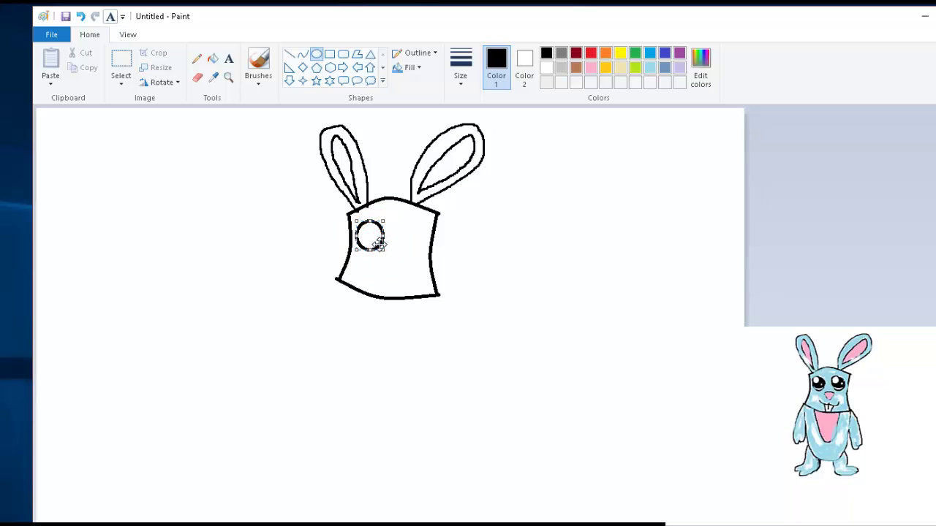
left_click(406, 254)
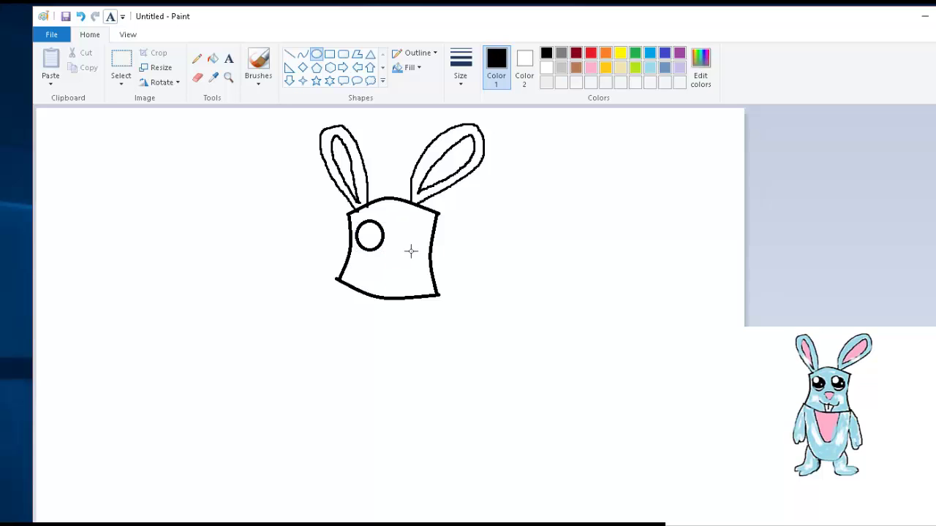
mouse_move(403, 247)
left_mouse_down()
mouse_move(431, 215)
mouse_move(443, 238)
mouse_move(434, 219)
mouse_move(442, 217)
mouse_move(420, 244)
left_mouse_up()
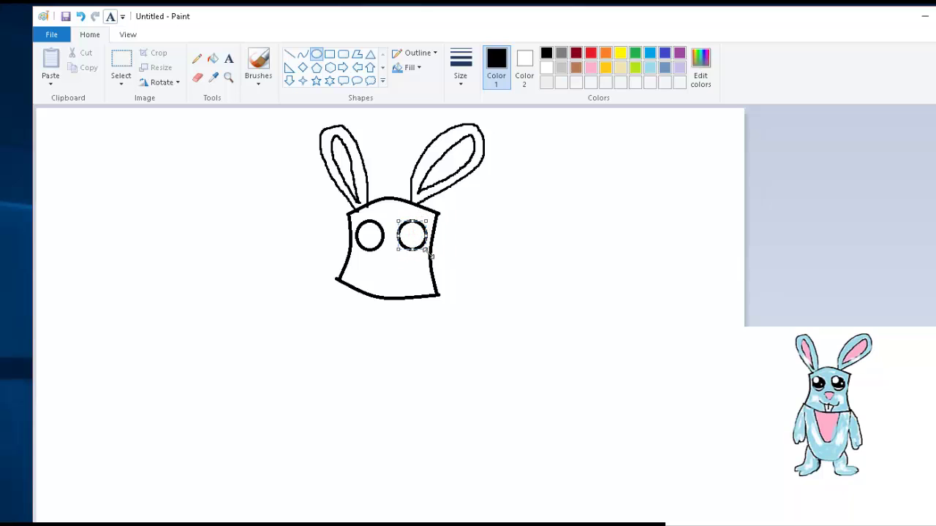
left_click(482, 259)
- Add a small highlight circle overlapping the upper-left edge of each eye
mouse_move(363, 228)
left_mouse_down()
mouse_move(387, 249)
mouse_move(382, 240)
left_mouse_up()
key("Left")
key("Left")
key("Up")
key("Up")
key("Up")
key("Up")
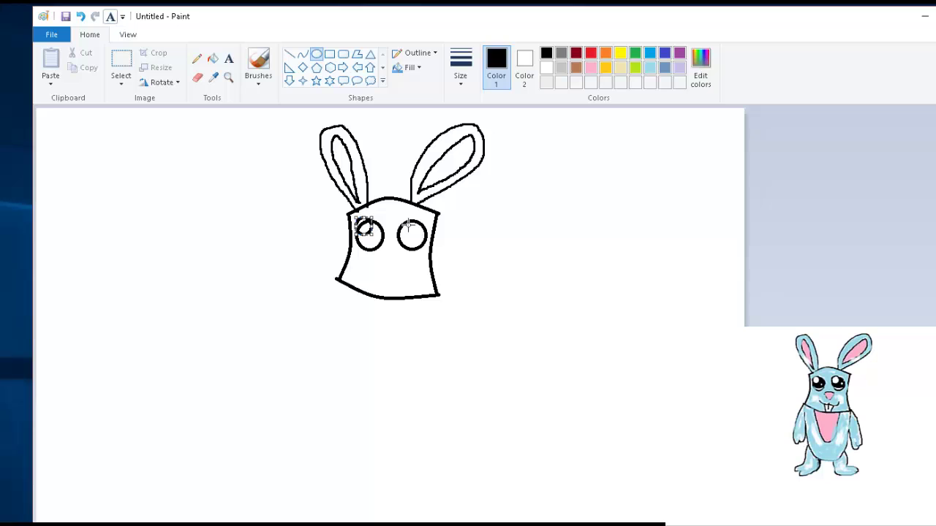
mouse_move(398, 218)
left_mouse_down()
mouse_move(423, 247)
mouse_move(416, 239)
left_mouse_up()
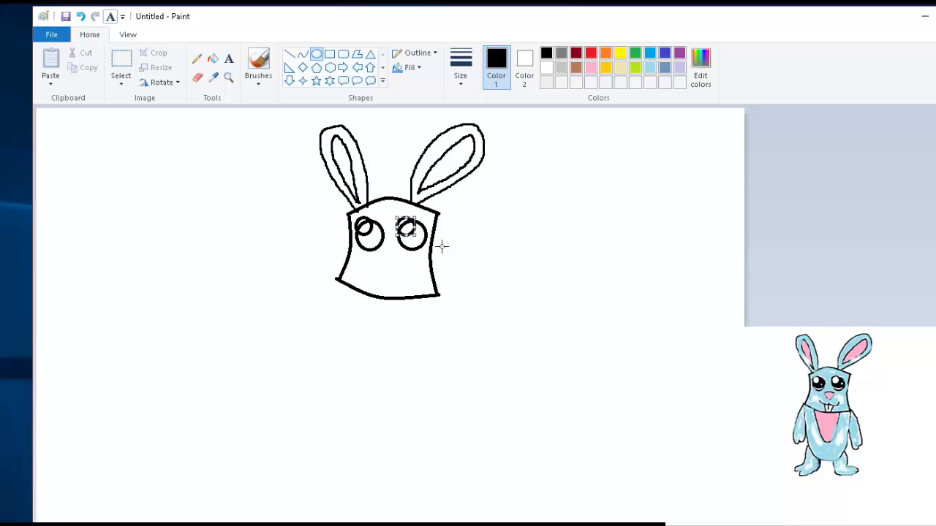
left_click(499, 257)
- Erase the eye outline segments that run through the small highlight circles
left_click(197, 78)
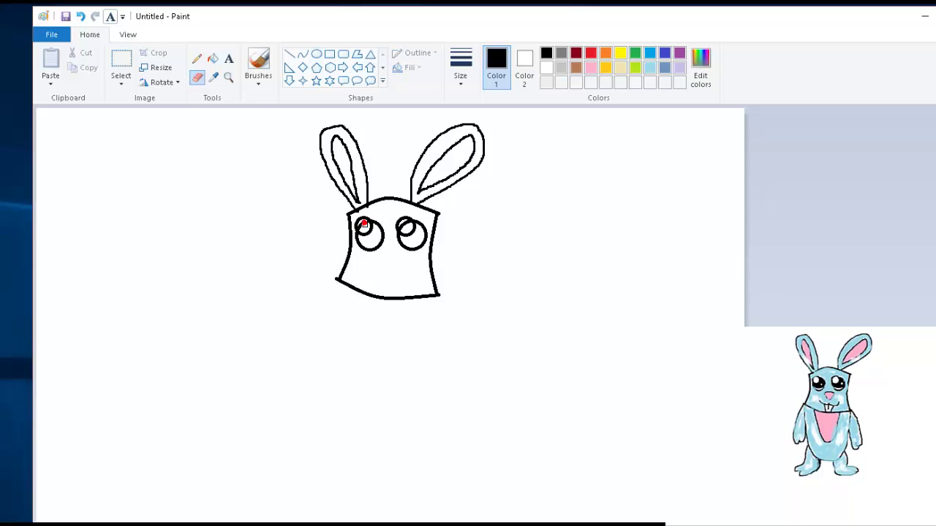
left_click(363, 224)
left_click(406, 225)
left_click(405, 227)
left_click(404, 227)
- Draw a downward-bowed curve across the lower part of each eye with the Curve tool
left_click(303, 54)
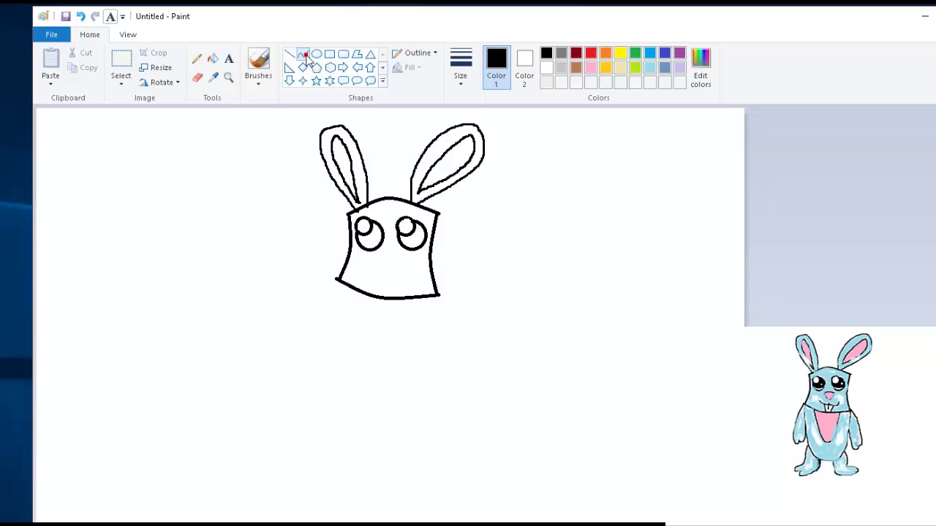
left_click_drag(356, 240, 383, 242)
left_click(369, 242)
left_click(368, 244)
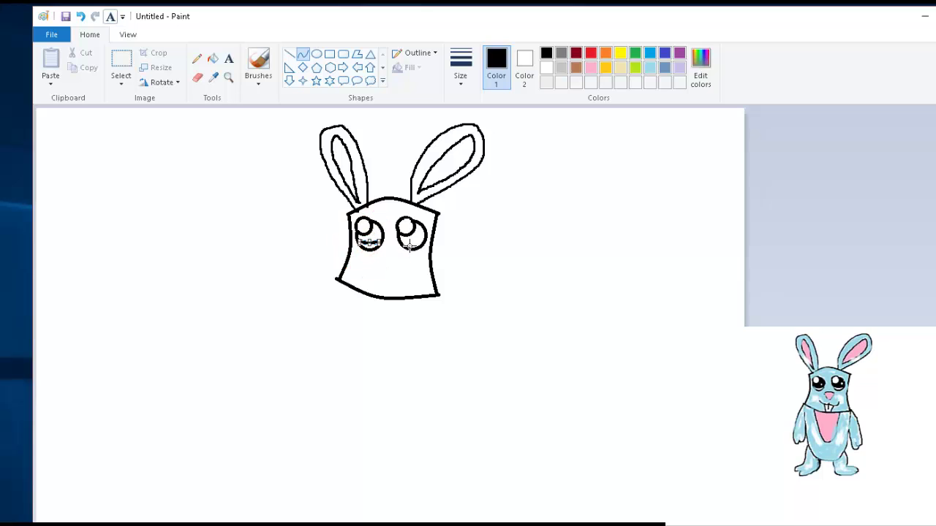
left_click_drag(397, 240, 427, 242)
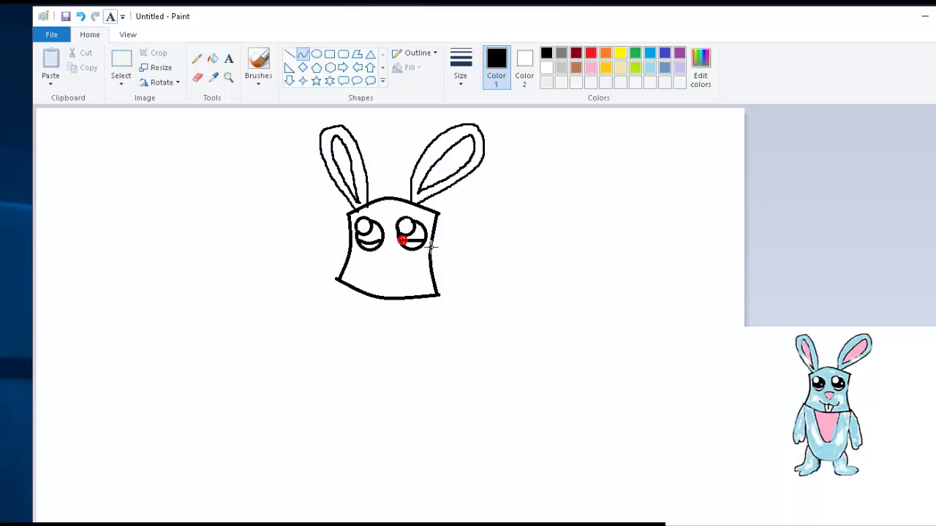
left_click(417, 250)
left_click(416, 249)
left_click(482, 253)
left_click(477, 248)
- Draw a tiny oval highlight in the right part of each eye, above the lower curve
left_click(316, 54)
left_click_drag(415, 236, 423, 226)
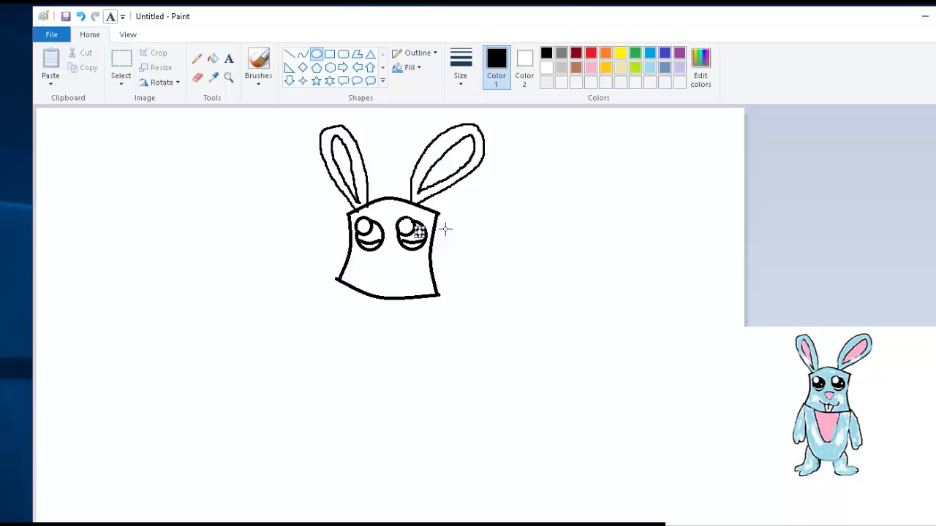
left_click(519, 234)
left_click_drag(382, 243, 370, 231)
left_click(553, 285)
- Fill the main area of both eyes with black, leaving the highlights and the lower crescents white
left_click(213, 58)
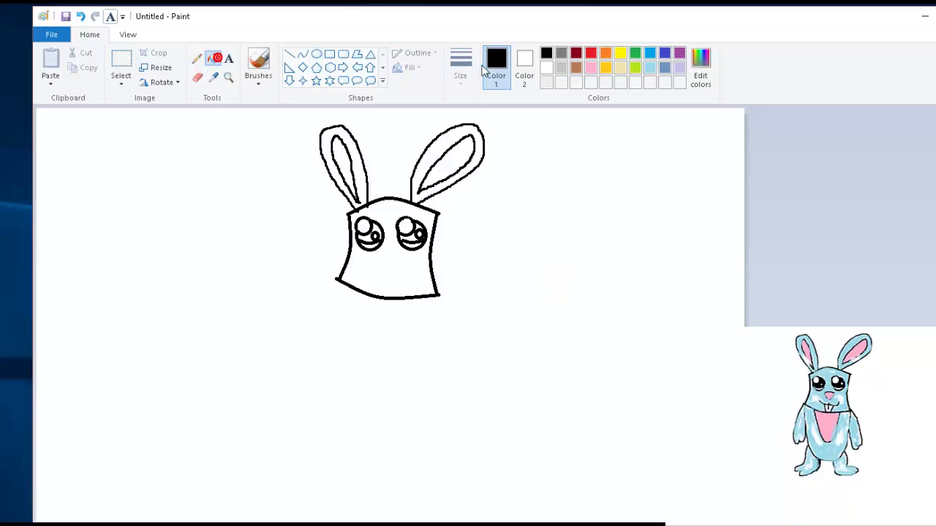
left_click(374, 231)
left_click(367, 244)
left_click(421, 231)
left_click(410, 243)
- Draw a rounded triangular nose, a smiling mouth and two front teeth below the eyes with the Pencil
left_click(382, 83)
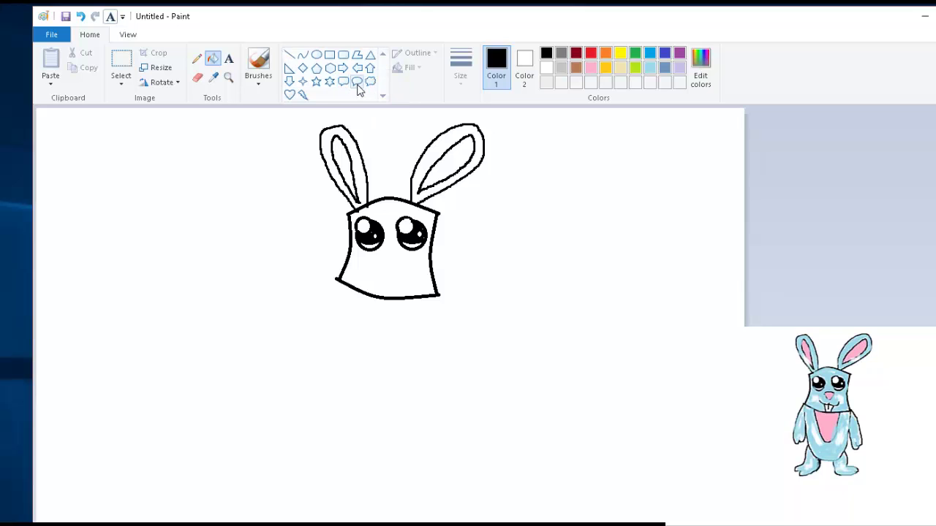
left_click(198, 60)
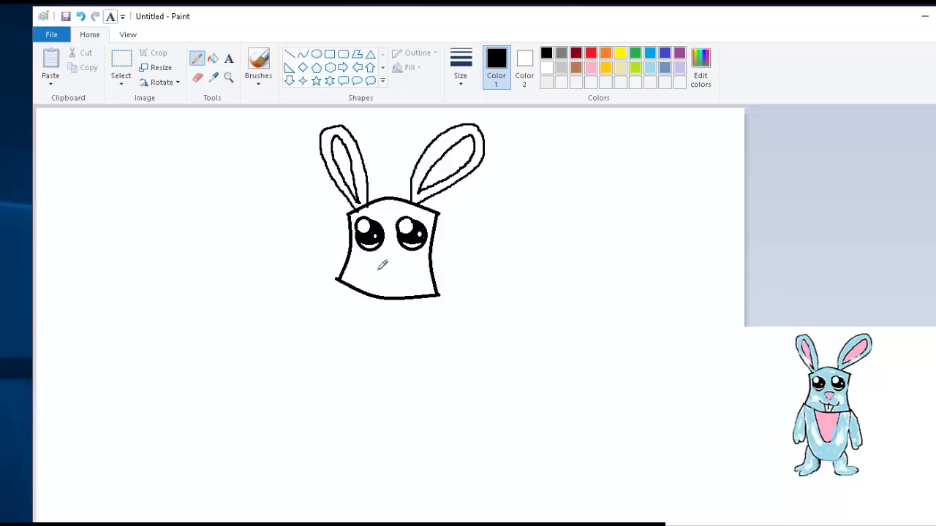
mouse_move(377, 259)
left_mouse_down()
mouse_move(403, 255)
mouse_move(402, 268)
mouse_move(383, 272)
left_mouse_up()
key("ctrl+z")
left_click_drag(398, 275, 406, 259)
key("ctrl+z")
left_click_drag(380, 255, 390, 272)
mouse_move(363, 267)
left_mouse_down()
mouse_move(375, 286)
mouse_move(383, 283)
mouse_move(371, 270)
mouse_move(399, 283)
mouse_move(415, 269)
mouse_move(383, 297)
mouse_move(395, 296)
left_mouse_up()
key("ctrl+z")
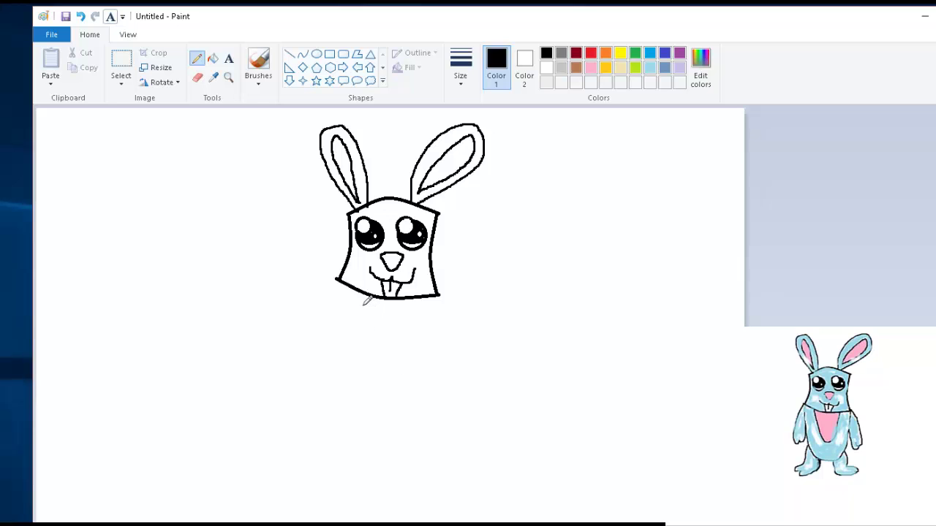
- Draw a U-shaped belly patch hanging from the chin and a larger rounded body outline around it
left_click_drag(362, 300, 369, 338)
key("ctrl+z")
mouse_move(361, 298)
left_mouse_down()
mouse_move(380, 362)
mouse_move(392, 368)
mouse_move(409, 351)
mouse_move(418, 297)
left_mouse_up()
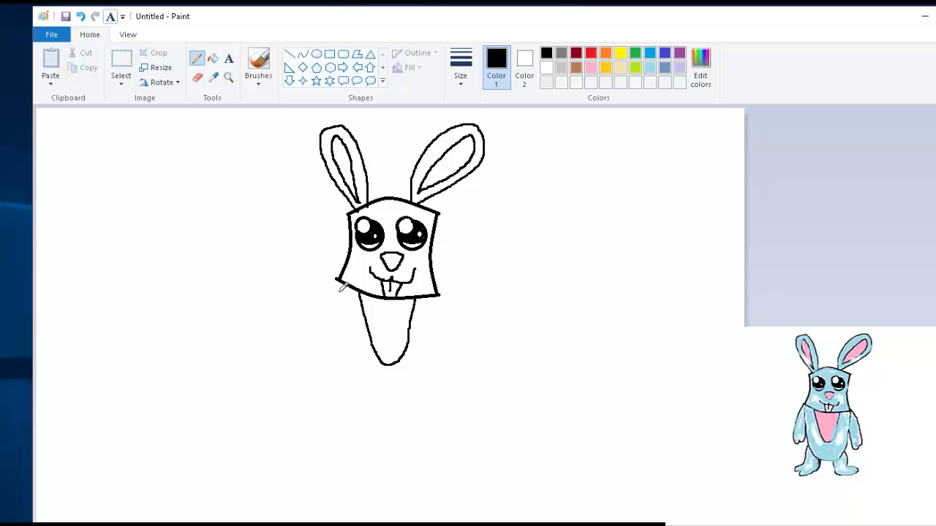
left_click_drag(340, 287, 349, 359)
key("ctrl+z")
mouse_move(339, 283)
left_mouse_down()
mouse_move(355, 387)
mouse_move(408, 412)
mouse_move(429, 387)
mouse_move(440, 296)
left_mouse_up()
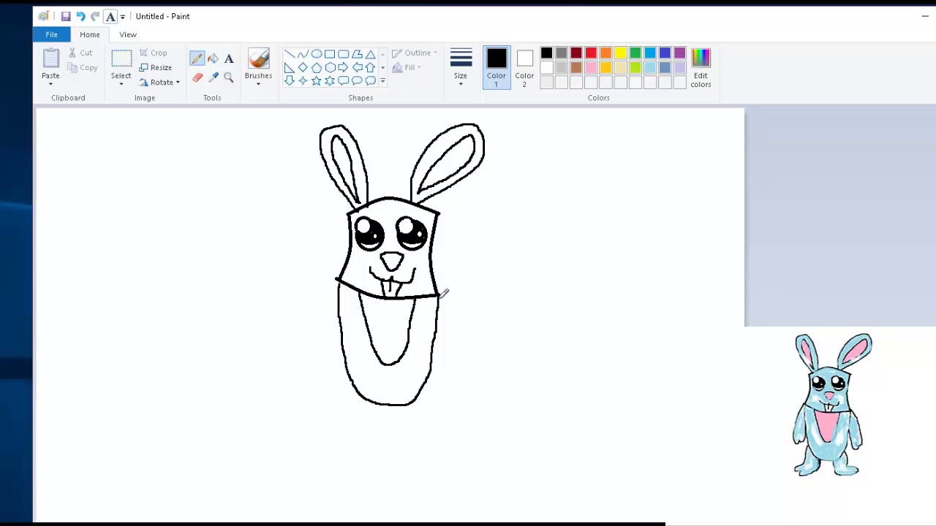
- Draw the two arms hanging from the lower corners of the head beside the body, with fingered hands
left_click_drag(437, 295, 475, 358)
key("ctrl+z")
mouse_move(437, 294)
left_mouse_down()
mouse_move(465, 375)
mouse_move(456, 382)
mouse_move(438, 357)
mouse_move(446, 382)
left_mouse_up()
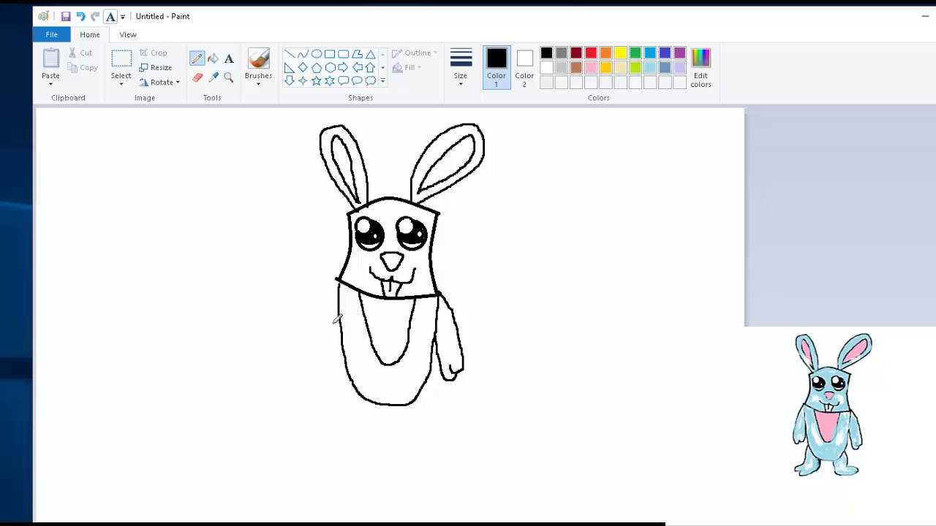
left_click_drag(335, 282, 324, 315)
key("ctrl+z")
mouse_move(337, 283)
left_mouse_down()
mouse_move(317, 358)
mouse_move(321, 375)
left_mouse_up()
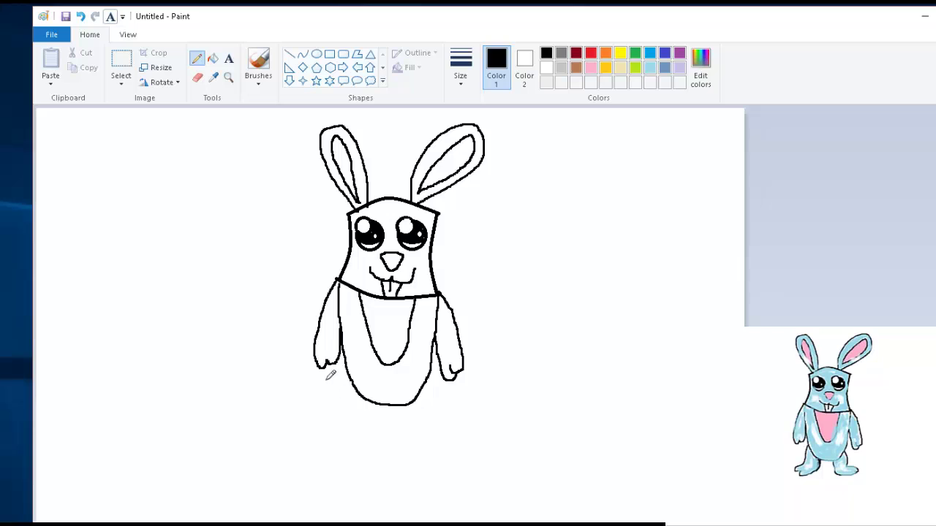
mouse_move(343, 365)
left_mouse_down()
mouse_move(342, 432)
mouse_move(323, 444)
mouse_move(330, 458)
mouse_move(359, 446)
mouse_move(362, 407)
left_mouse_up()
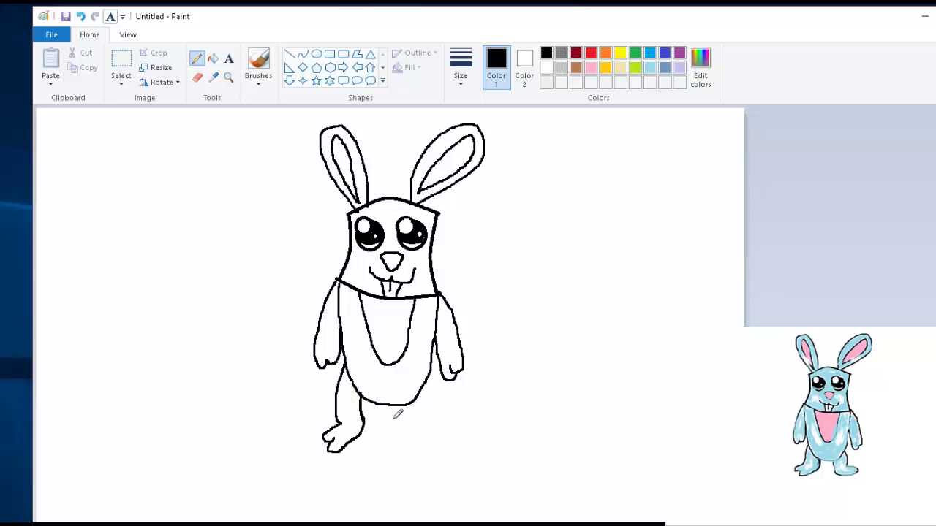
key("ctrl+z")
key("ctrl+z")
key("ctrl+z")
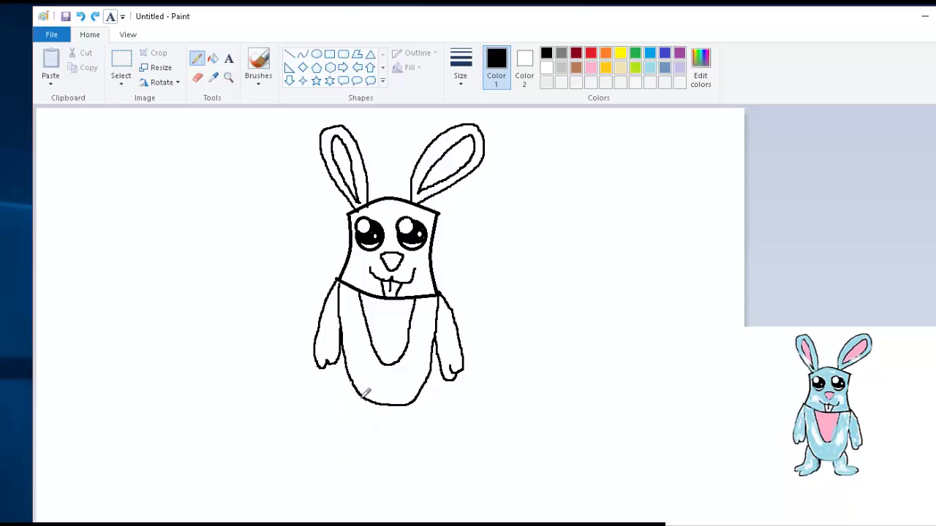
- Draw both legs with outward-pointing feet below the body, and shade a narrow black strip along the left leg's inner edge
mouse_move(365, 402)
left_mouse_down()
mouse_move(367, 415)
mouse_move(345, 437)
mouse_move(328, 437)
mouse_move(319, 430)
mouse_move(342, 406)
mouse_move(343, 385)
left_mouse_up()
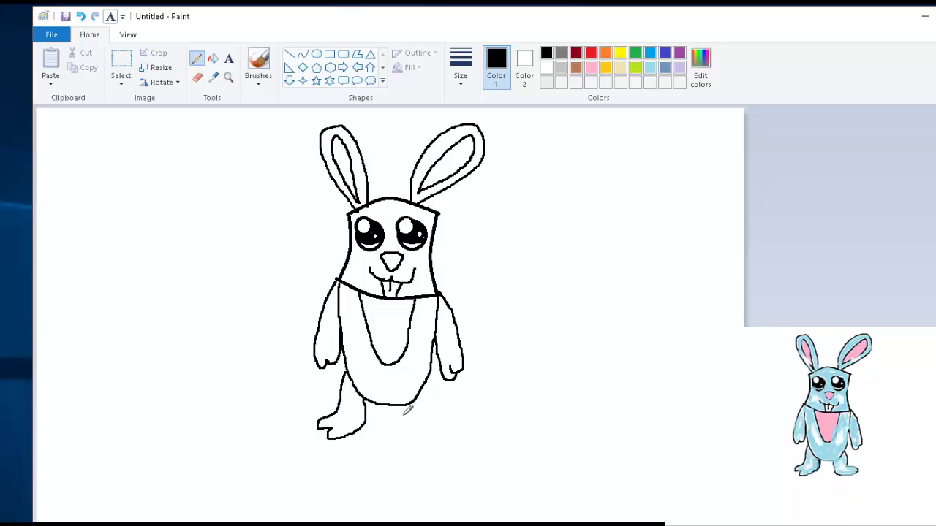
mouse_move(400, 406)
left_mouse_down()
mouse_move(406, 427)
mouse_move(429, 439)
mouse_move(453, 433)
left_mouse_up()
mouse_move(423, 383)
left_mouse_down()
mouse_move(429, 427)
mouse_move(452, 429)
left_mouse_up()
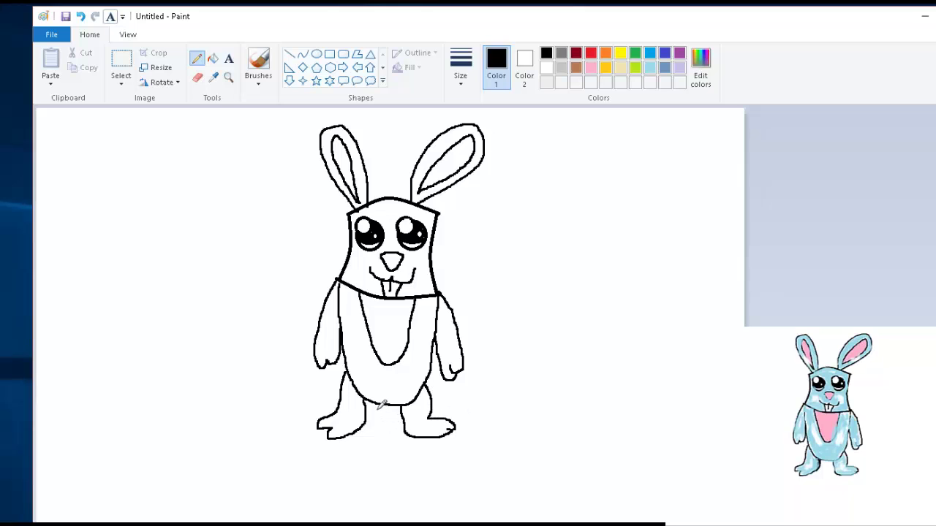
left_click_drag(370, 403, 372, 427)
mouse_move(367, 408)
left_mouse_down()
mouse_move(371, 420)
mouse_move(374, 411)
left_mouse_up()
- Fill the nose, both inner ears and the belly patch with light pink
left_click(213, 59)
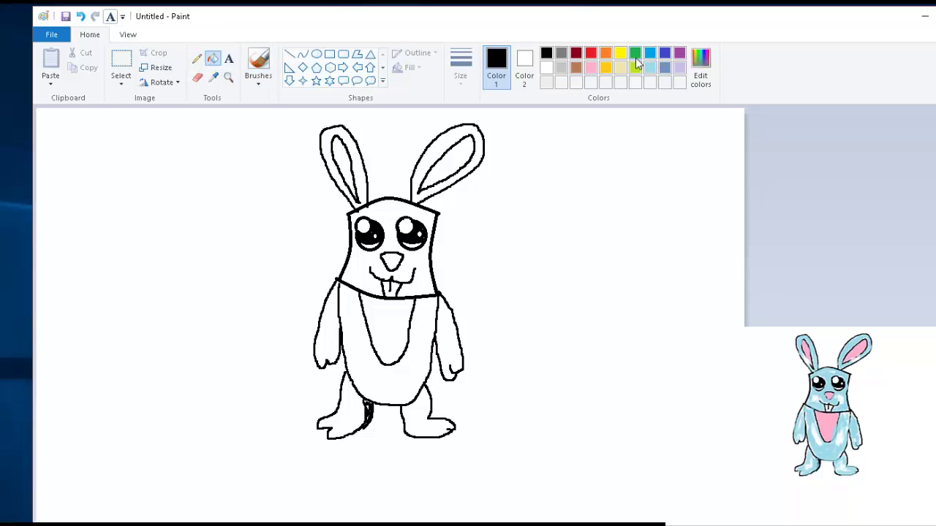
left_click(591, 68)
left_click(392, 261)
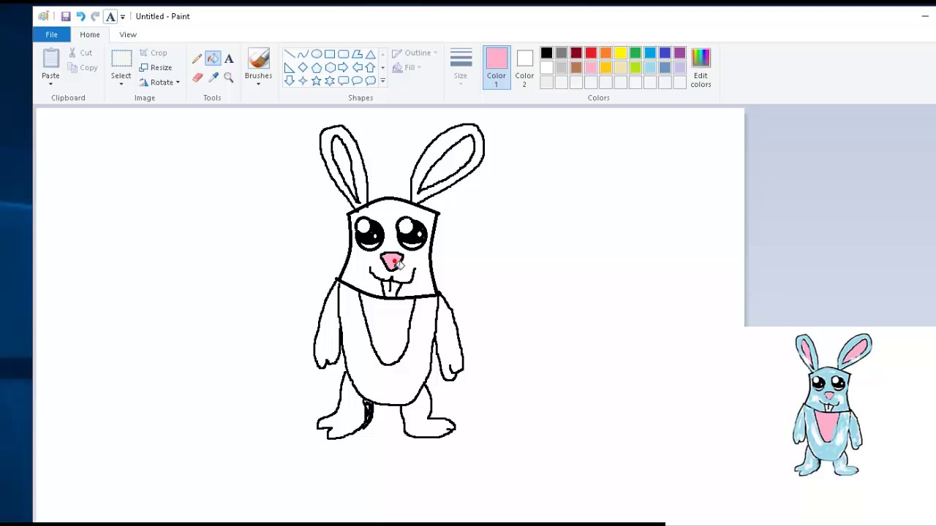
left_click(434, 170)
left_click(342, 168)
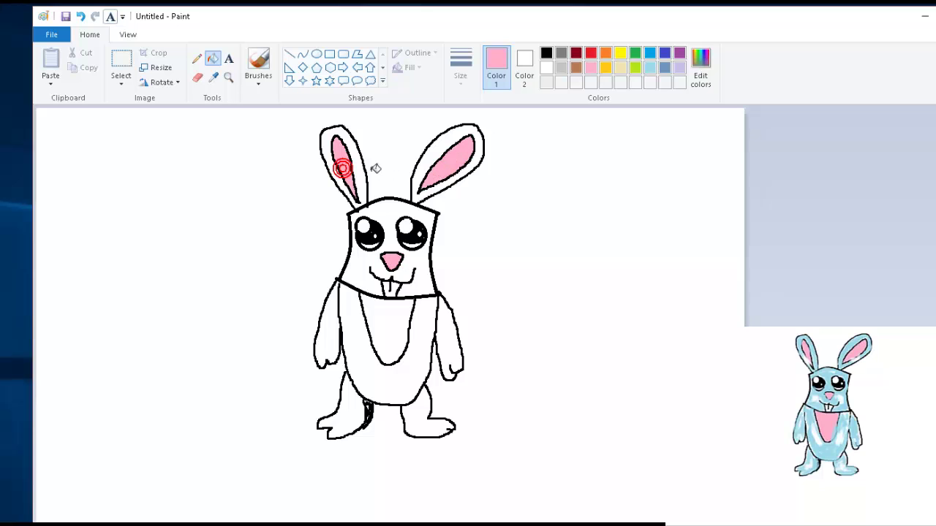
left_click(394, 334)
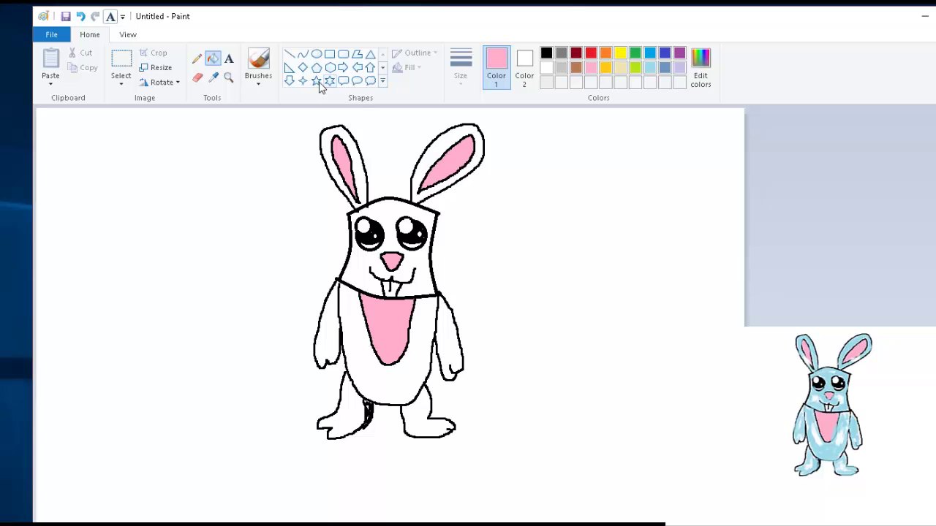
- Paint the left ear's inner side and tip light blue with a soft brush, undoing the stroke along its outer side
left_click(196, 59)
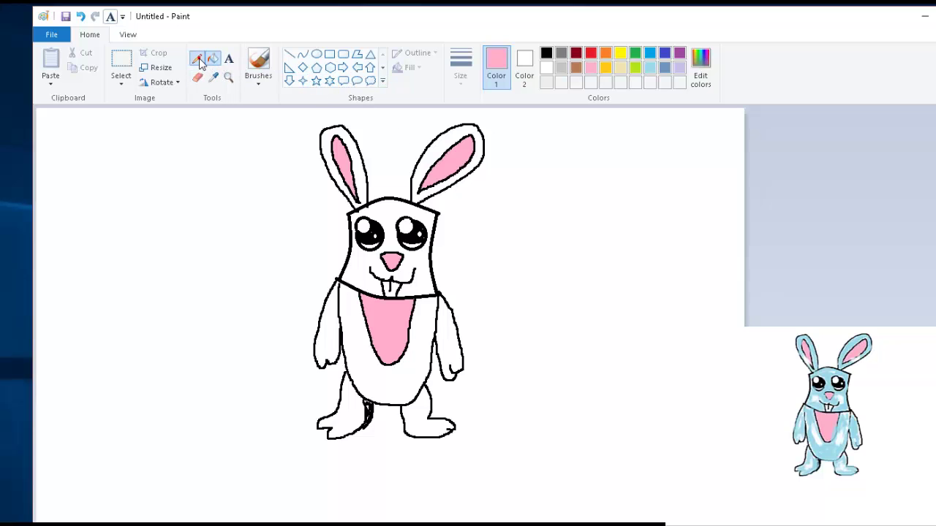
left_click(258, 79)
left_click(283, 134)
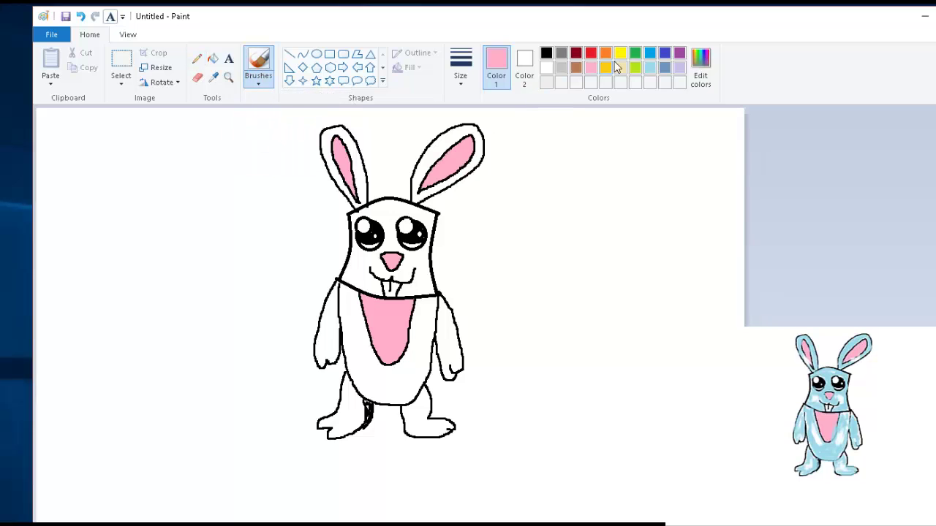
left_click(650, 68)
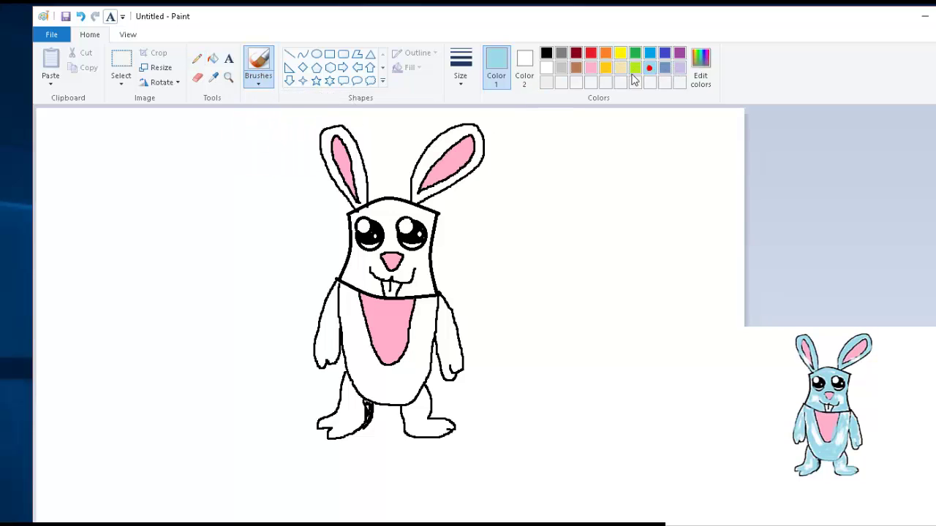
left_click_drag(341, 131, 364, 194)
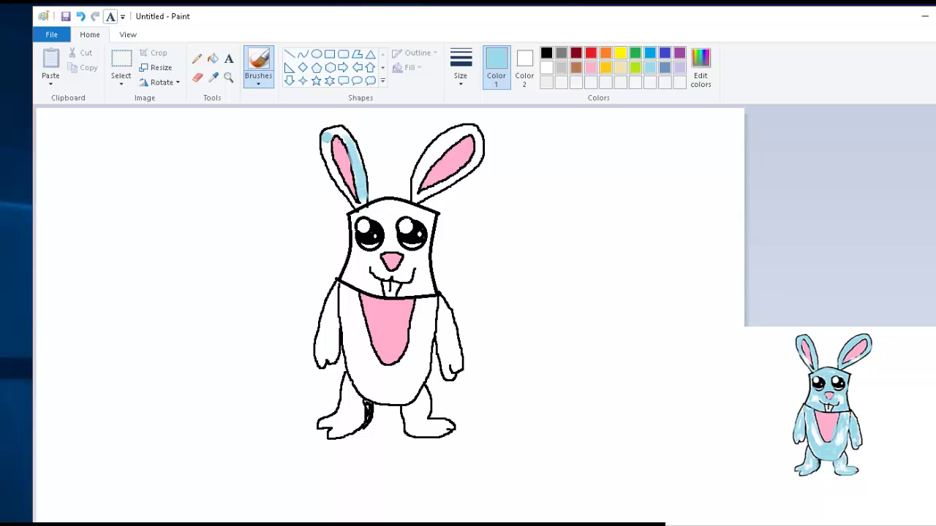
mouse_move(326, 130)
left_mouse_down()
mouse_move(328, 164)
mouse_move(358, 210)
left_mouse_up()
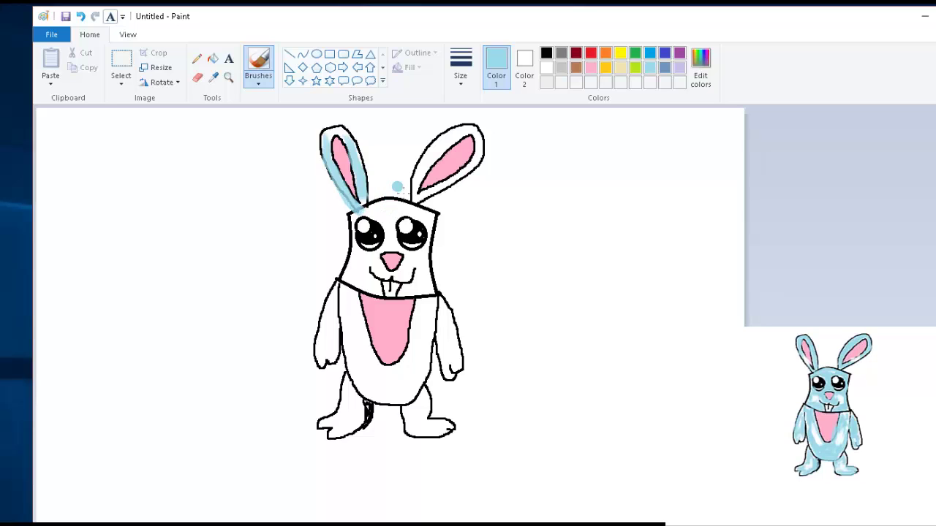
key("ctrl+z")
left_click_drag(344, 132, 326, 143)
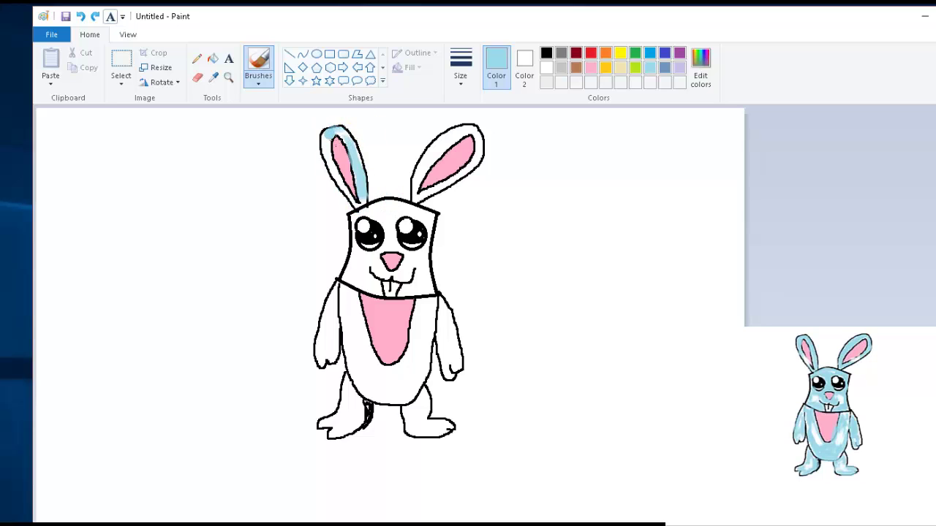
- Reduce the brush to the thinnest size and paint a light blue band down the left ear's outer side to its base
left_click(461, 66)
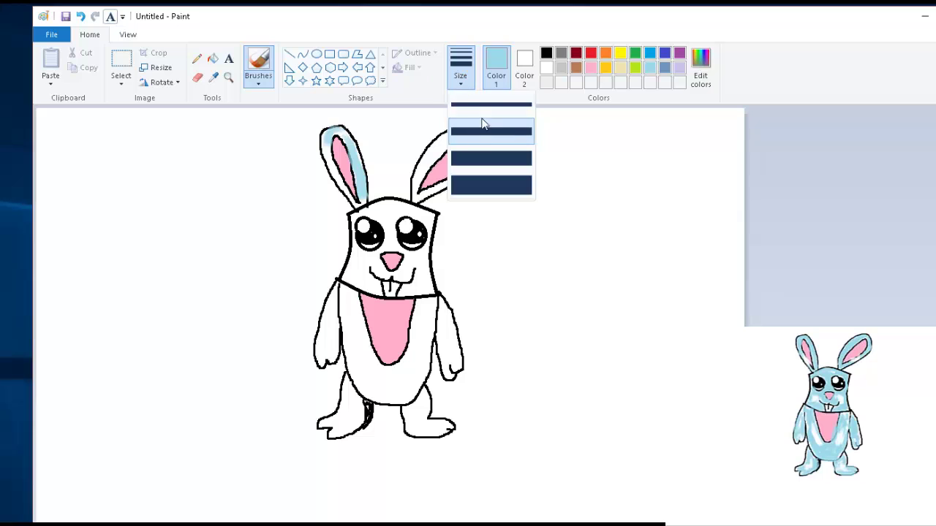
left_click(483, 107)
left_click_drag(324, 143, 333, 175)
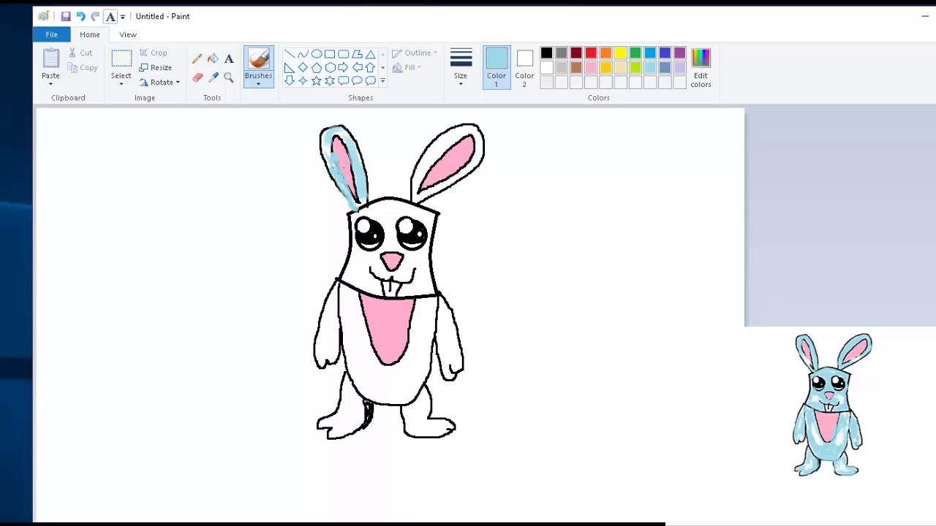
key("ctrl+z")
key("ctrl+z")
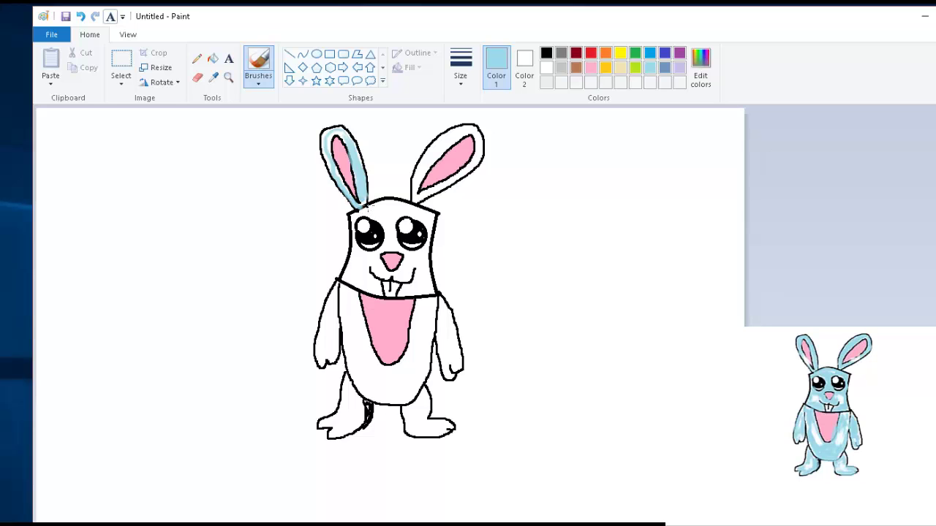
left_click(361, 199)
- Cover the remaining white gaps in the left ear's border with light blue, from the tip down to the base
scroll(467, 234, "up", 2)
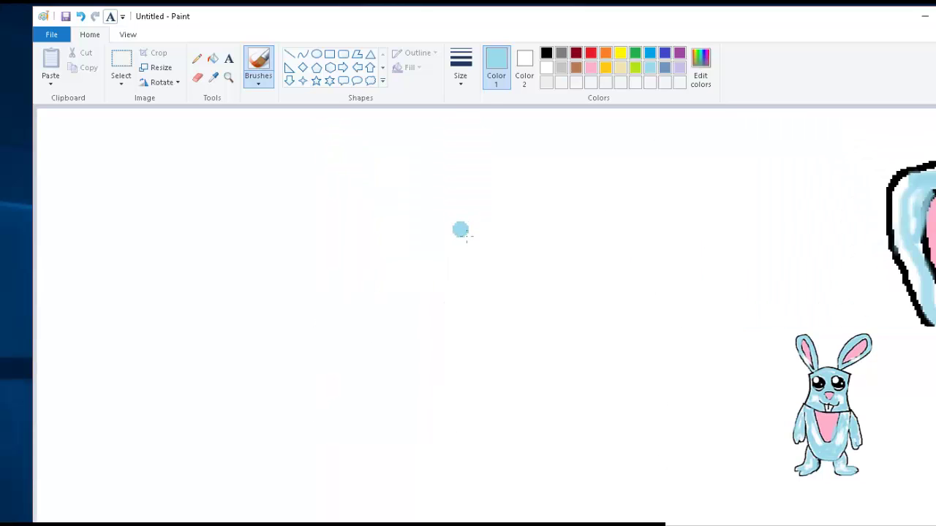
scroll(729, 277, "down", 2)
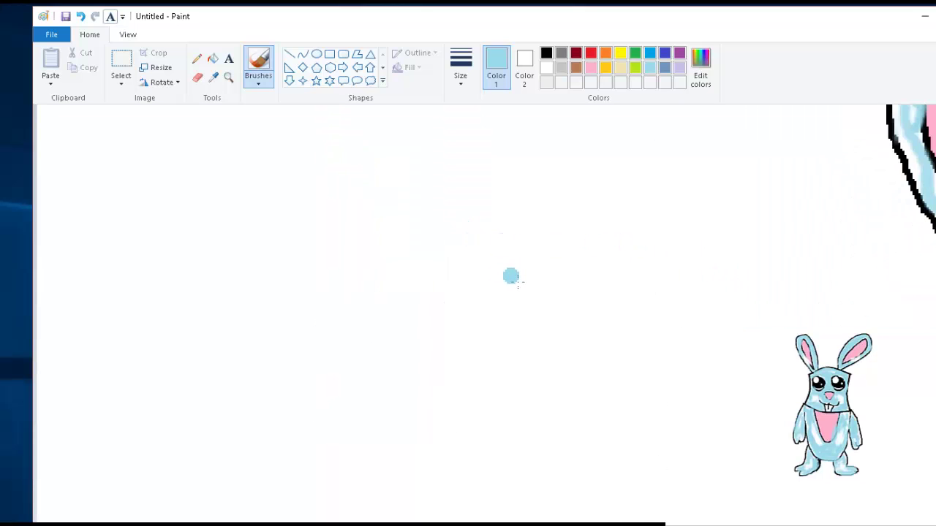
scroll(484, 313, "right", 1)
scroll(495, 305, "down", 4)
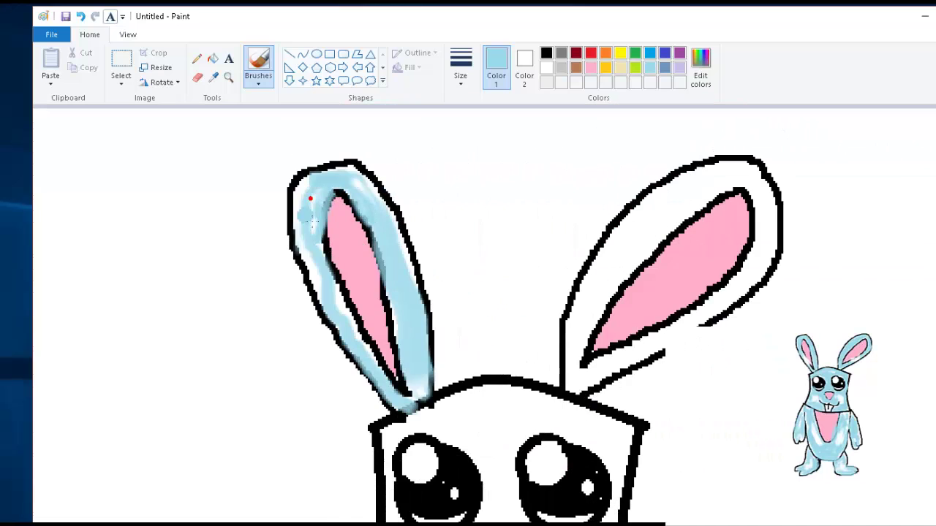
left_click_drag(319, 189, 314, 239)
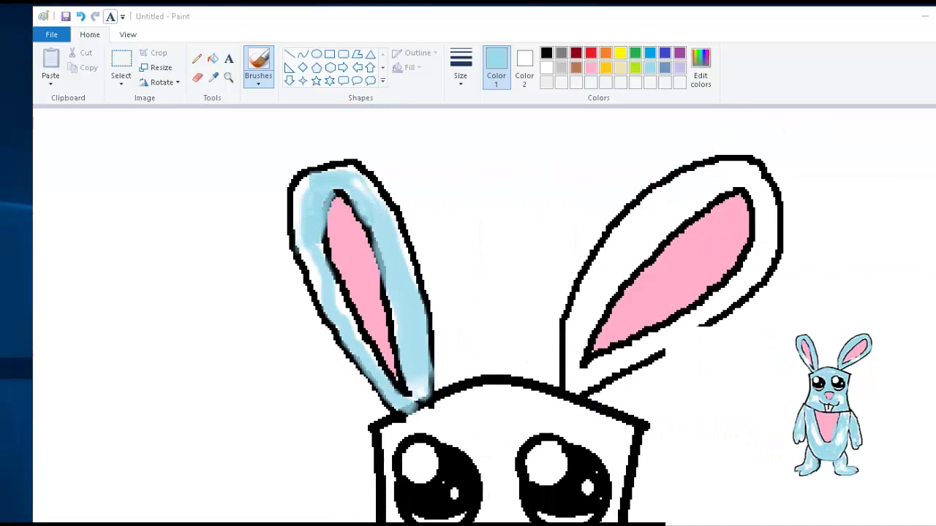
mouse_move(359, 331)
left_mouse_down()
mouse_move(343, 303)
mouse_move(318, 294)
mouse_move(300, 184)
mouse_move(333, 168)
mouse_move(362, 175)
mouse_move(414, 279)
mouse_move(379, 202)
left_mouse_up()
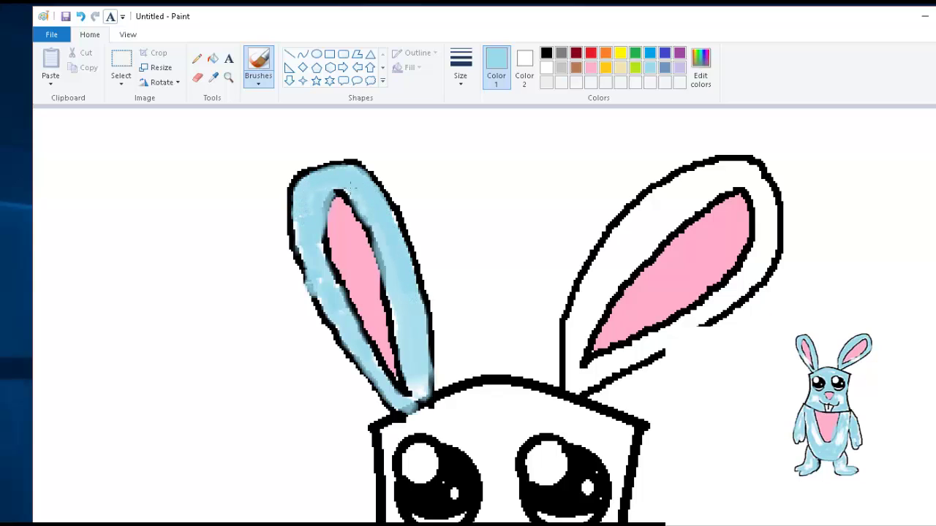
mouse_move(420, 372)
left_mouse_down()
mouse_move(414, 395)
mouse_move(425, 397)
left_mouse_up()
- Paint the right ear's base and upper border light blue, filling the band between the outline and the pink inner ear
mouse_move(596, 269)
left_mouse_down()
mouse_move(569, 311)
mouse_move(585, 286)
mouse_move(571, 322)
mouse_move(579, 341)
mouse_move(566, 364)
mouse_move(577, 374)
mouse_move(569, 389)
mouse_move(594, 359)
mouse_move(614, 358)
mouse_move(585, 359)
left_mouse_up()
mouse_move(576, 392)
left_mouse_down()
mouse_move(584, 362)
mouse_move(584, 390)
mouse_move(586, 318)
mouse_move(629, 259)
mouse_move(589, 290)
mouse_move(582, 317)
mouse_move(624, 257)
mouse_move(628, 235)
mouse_move(615, 250)
mouse_move(646, 241)
left_mouse_up()
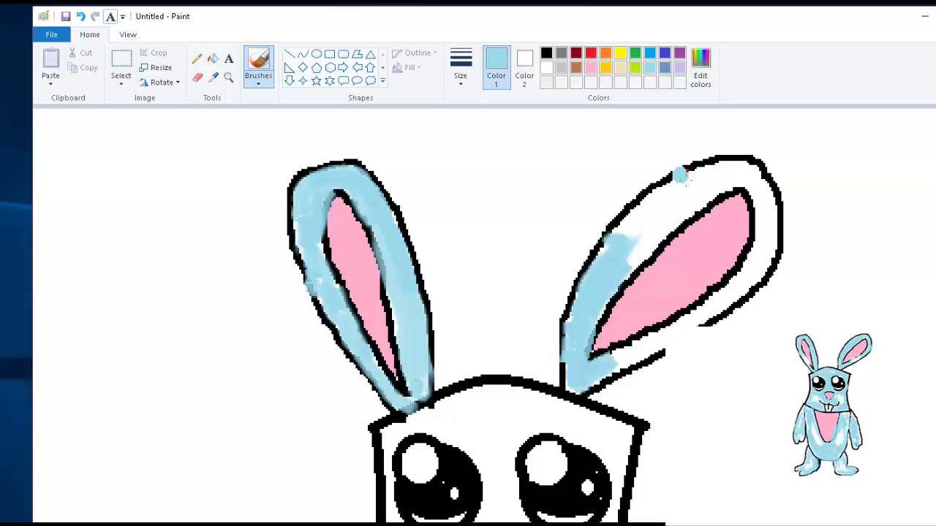
mouse_move(682, 175)
left_mouse_down()
mouse_move(631, 234)
mouse_move(722, 183)
mouse_move(675, 194)
mouse_move(659, 207)
mouse_move(722, 183)
mouse_move(701, 183)
mouse_move(751, 168)
left_mouse_up()
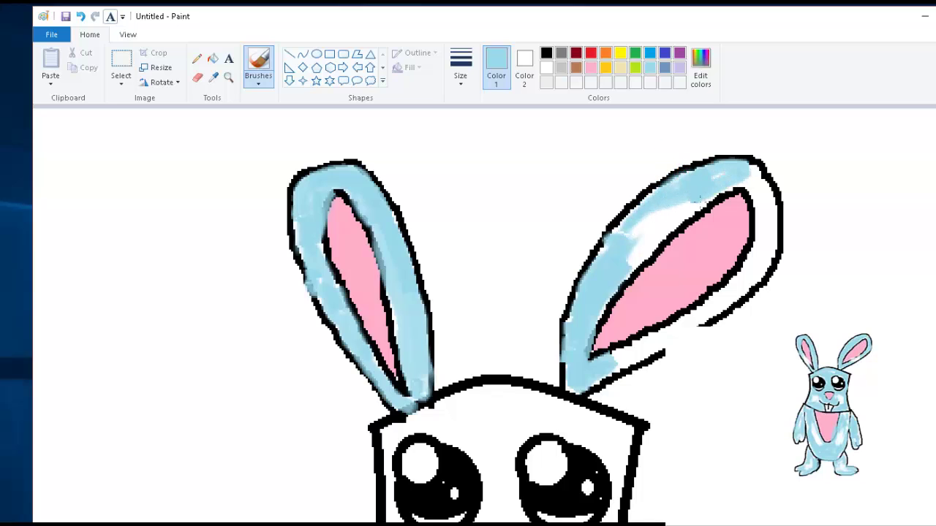
mouse_move(702, 196)
left_mouse_down()
mouse_move(631, 238)
mouse_move(650, 226)
mouse_move(626, 260)
mouse_move(641, 265)
mouse_move(626, 272)
mouse_move(706, 196)
mouse_move(678, 228)
left_mouse_up()
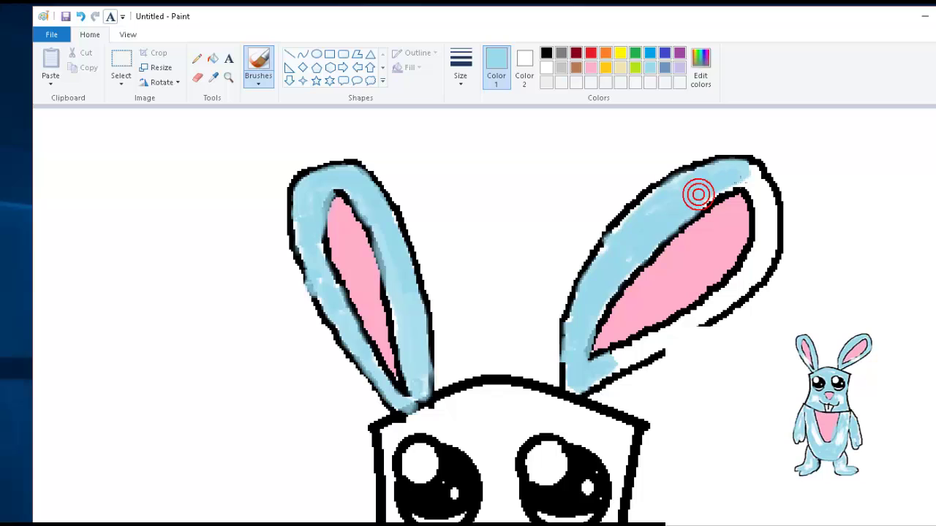
- Paint the right ear's tip, outer edge and lower border light blue, completing the band around the pink inner ear
left_click(746, 167)
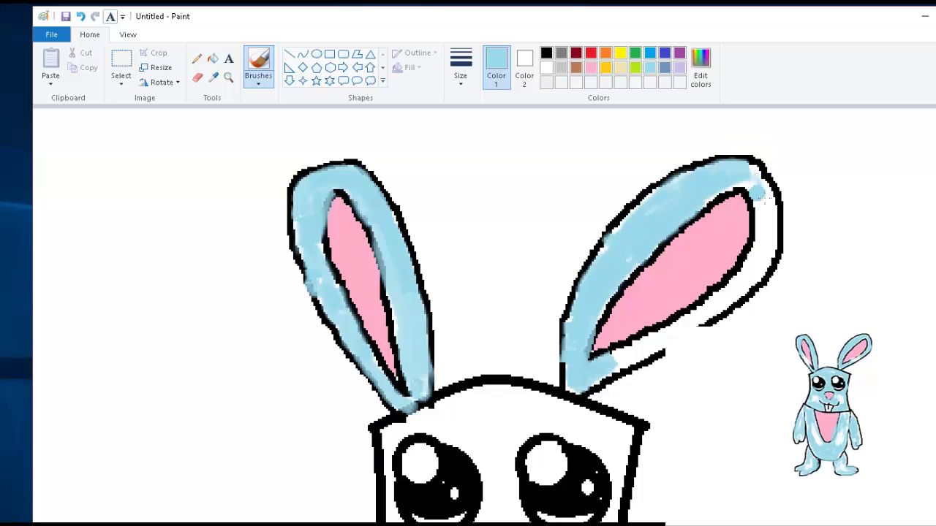
left_click(752, 166)
mouse_move(751, 167)
left_mouse_down()
mouse_move(762, 219)
mouse_move(750, 278)
left_mouse_up()
mouse_move(653, 357)
left_mouse_down()
mouse_move(635, 354)
mouse_move(659, 339)
mouse_move(592, 351)
mouse_move(627, 358)
mouse_move(606, 376)
mouse_move(733, 290)
mouse_move(762, 252)
mouse_move(705, 320)
left_mouse_up()
key("ctrl+z")
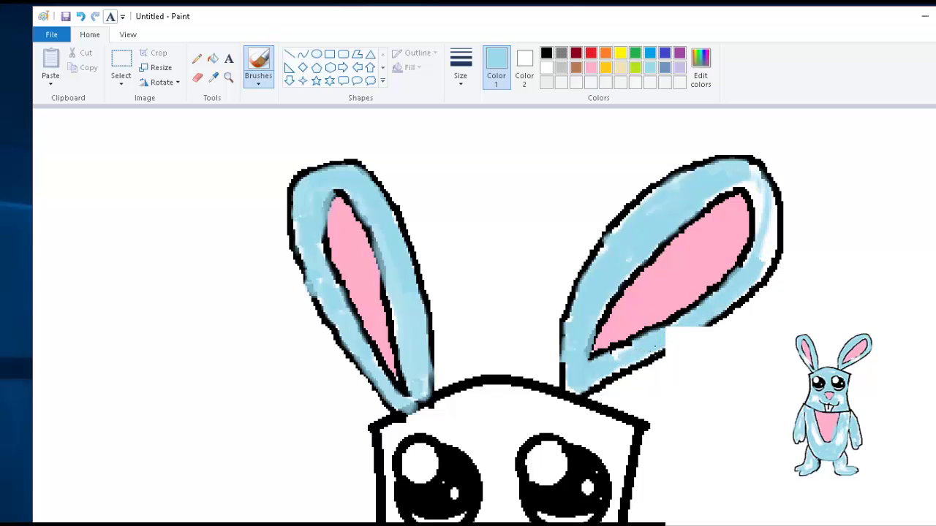
mouse_move(649, 354)
left_mouse_down()
mouse_move(620, 371)
mouse_move(621, 351)
left_mouse_up()
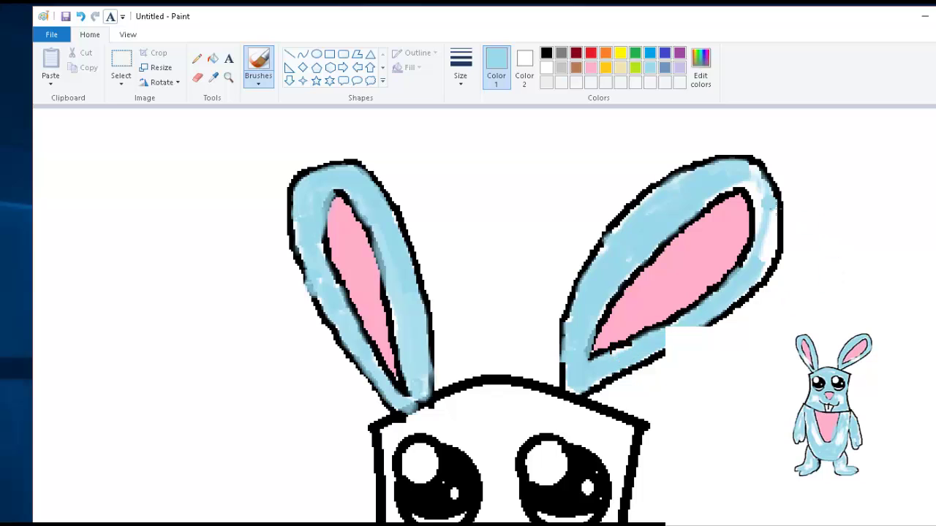
mouse_move(749, 178)
left_mouse_down()
mouse_move(770, 234)
mouse_move(761, 172)
mouse_move(785, 245)
mouse_move(772, 280)
mouse_move(770, 221)
left_mouse_up()
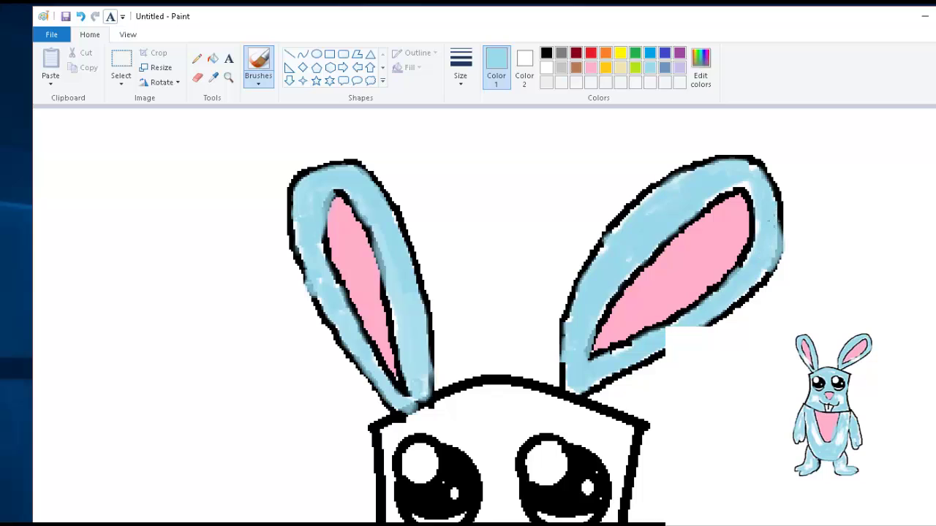
- Paint the forehead and the area between the eyes light blue, leaving a curved white highlight along the top of the head
scroll(637, 286, "down", 1)
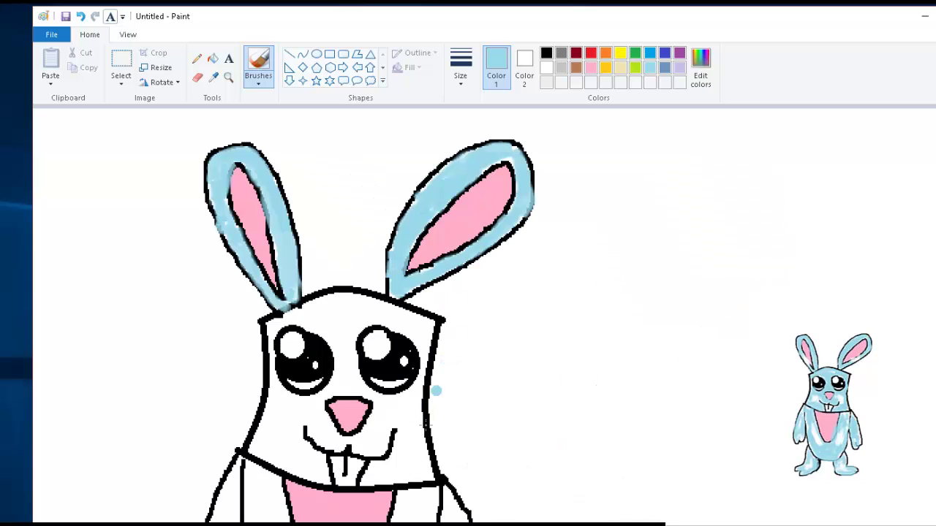
scroll(367, 342, "down", 3)
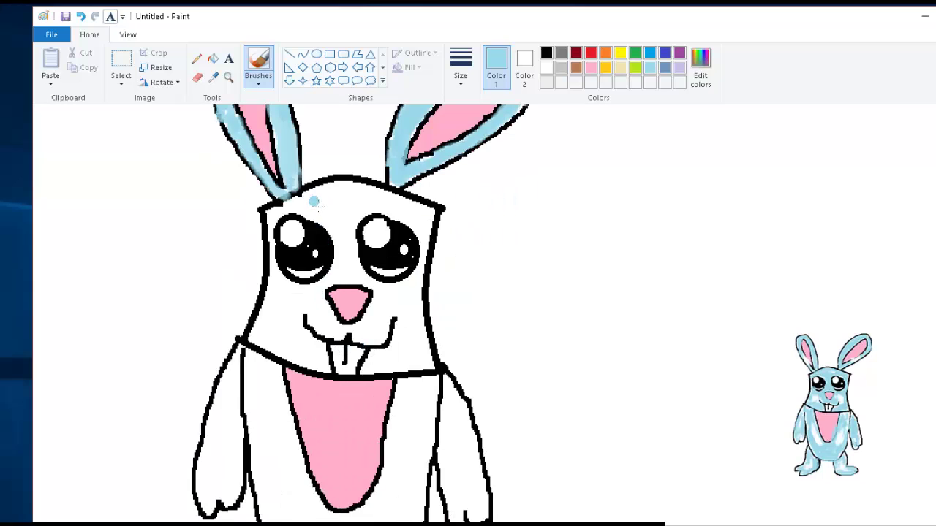
mouse_move(316, 193)
left_mouse_down()
mouse_move(282, 211)
mouse_move(365, 188)
mouse_move(437, 213)
left_mouse_up()
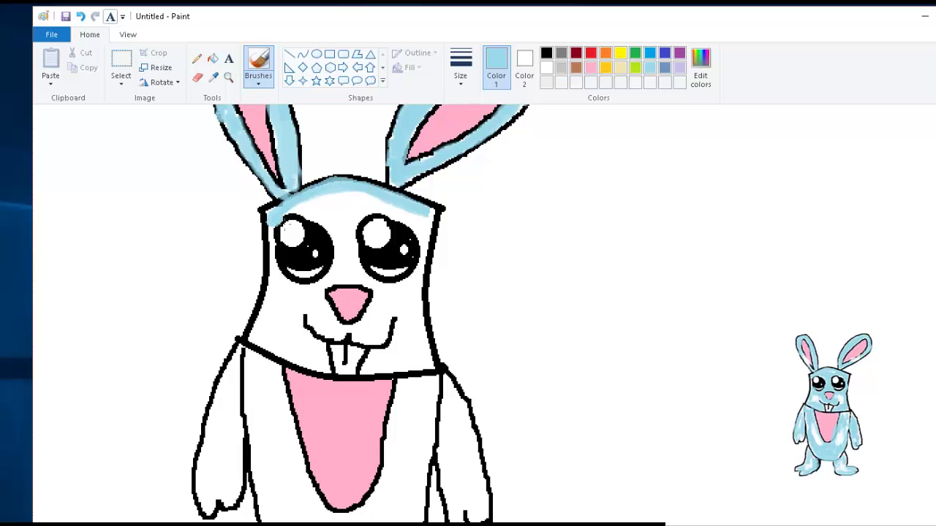
left_click_drag(315, 214, 407, 215)
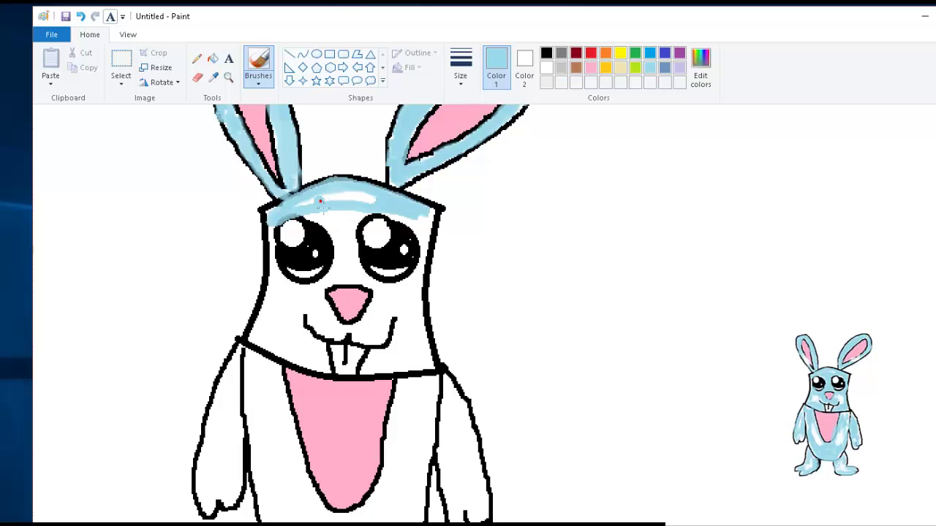
mouse_move(323, 206)
left_mouse_down()
mouse_move(353, 220)
mouse_move(315, 215)
mouse_move(345, 231)
mouse_move(363, 218)
mouse_move(351, 260)
left_mouse_up()
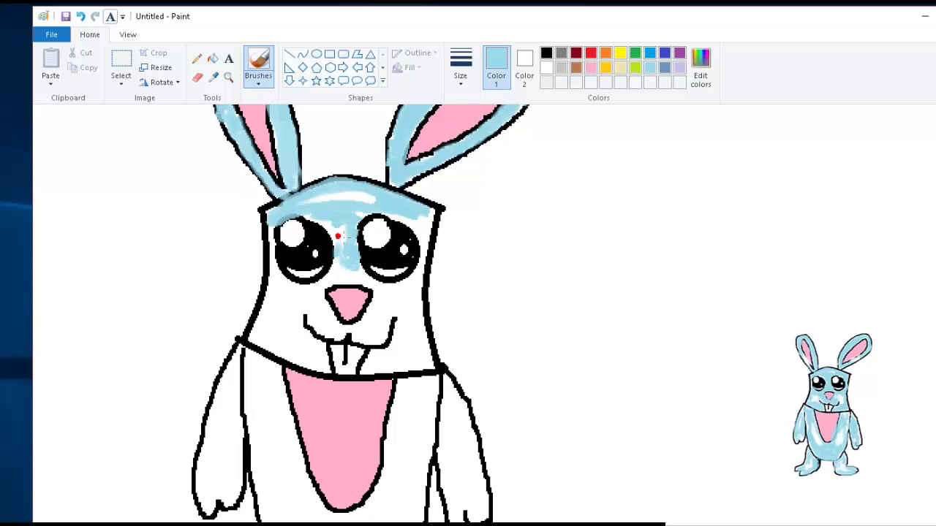
left_click_drag(329, 229, 340, 239)
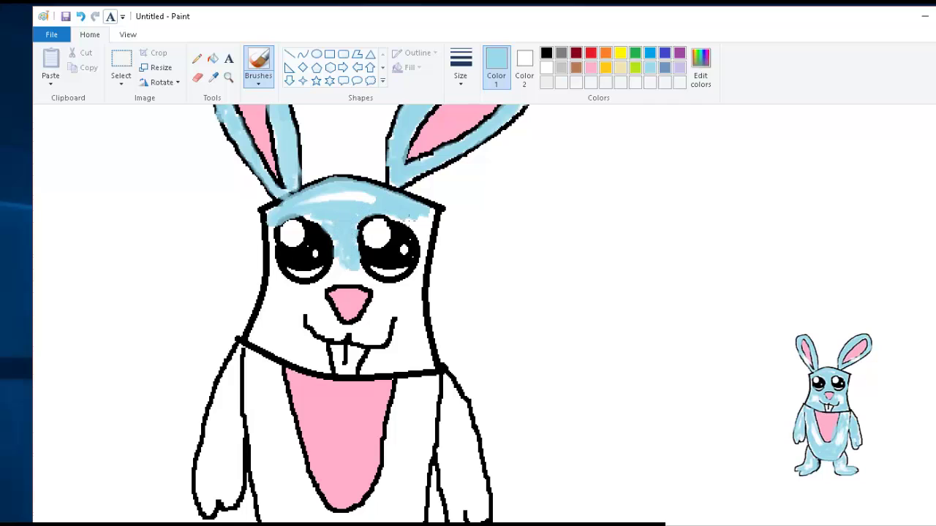
- Paint the right edge of the face and the areas beneath the eyes and around the nose light blue
left_click_drag(435, 221, 427, 232)
left_click_drag(431, 275, 432, 269)
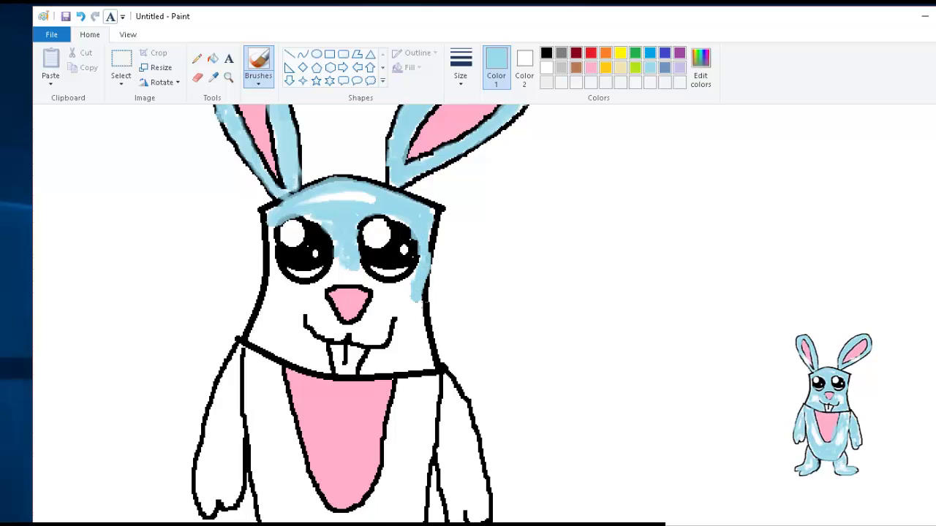
scroll(415, 300, "up", 3)
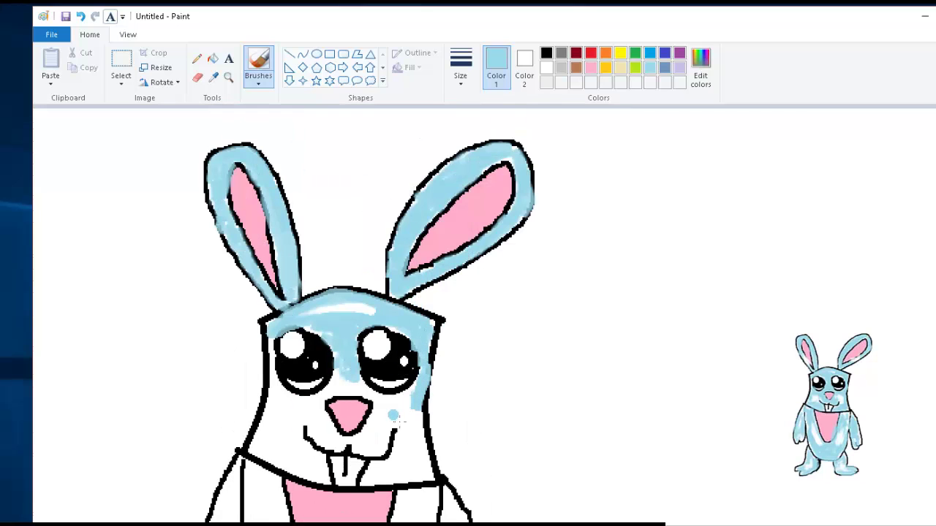
mouse_move(386, 413)
left_mouse_down()
mouse_move(416, 420)
mouse_move(406, 449)
mouse_move(383, 426)
mouse_move(390, 411)
left_mouse_up()
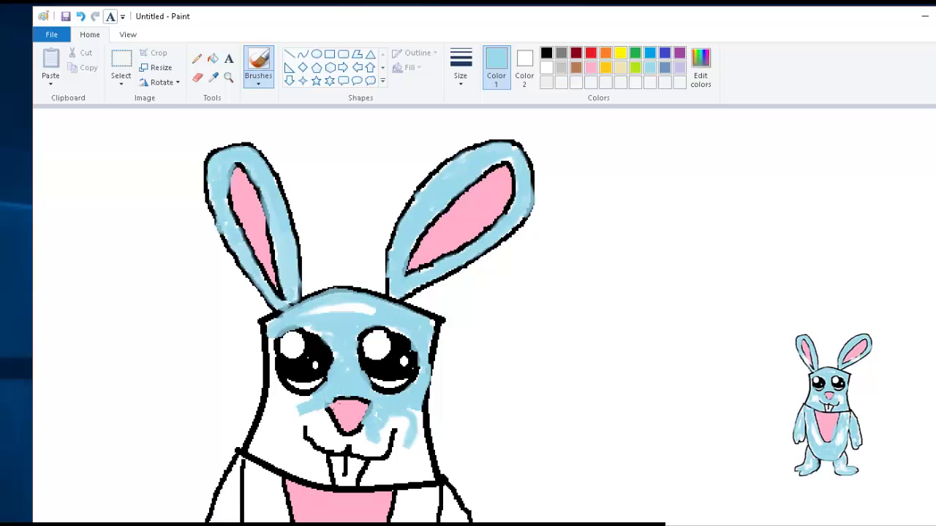
- Switch to a larger brush size and paint the left side of the face and the left cheek down to the chin light blue
left_click(457, 78)
left_click(461, 109)
mouse_move(280, 394)
left_mouse_down()
mouse_move(291, 398)
mouse_move(276, 384)
mouse_move(282, 429)
mouse_move(327, 414)
mouse_move(337, 442)
mouse_move(291, 432)
mouse_move(291, 452)
mouse_move(278, 417)
left_mouse_up()
left_click(283, 415)
left_click(300, 416)
left_click(297, 426)
mouse_move(268, 448)
left_mouse_down()
mouse_move(253, 451)
mouse_move(322, 482)
mouse_move(315, 459)
left_mouse_up()
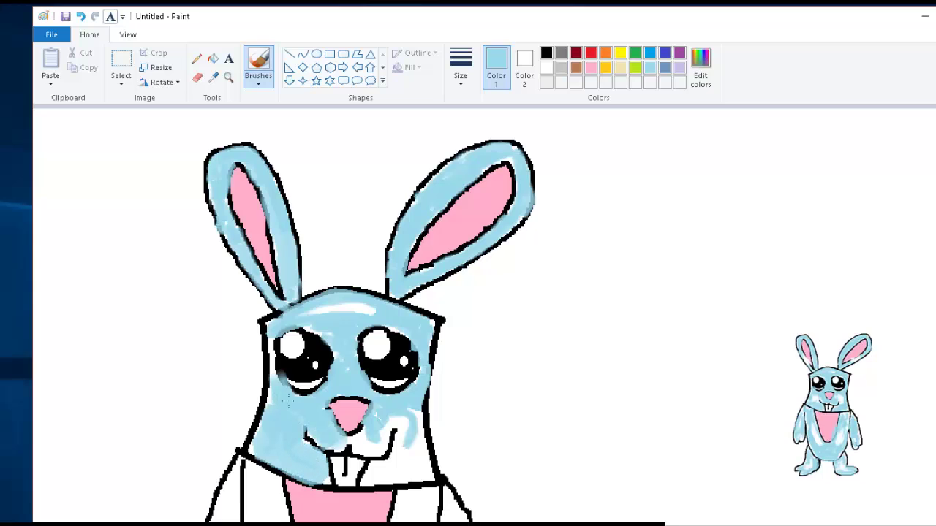
left_click(259, 446)
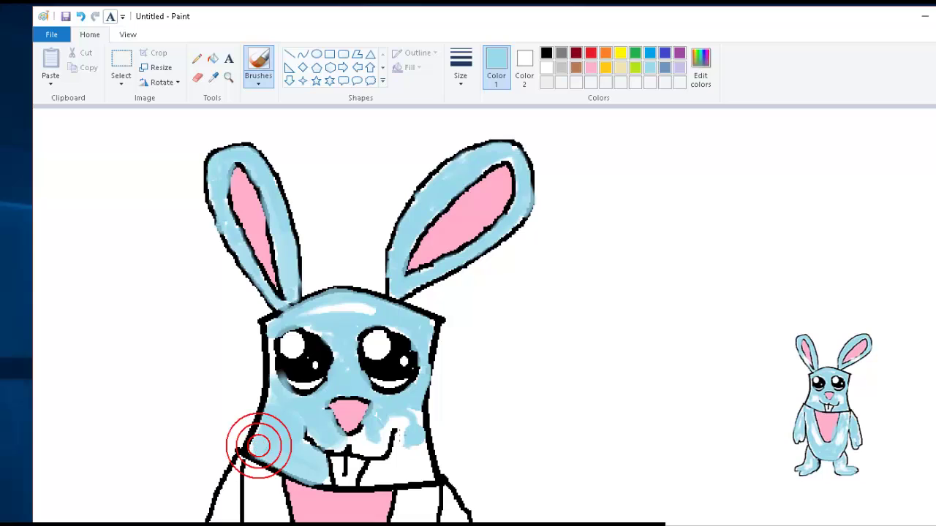
- Paint the muzzle above the mouth, the right cheek and the chin beside the teeth light blue, undoing the last stray strokes
mouse_move(355, 441)
left_mouse_down()
mouse_move(375, 451)
mouse_move(391, 428)
mouse_move(369, 457)
mouse_move(372, 436)
left_mouse_up()
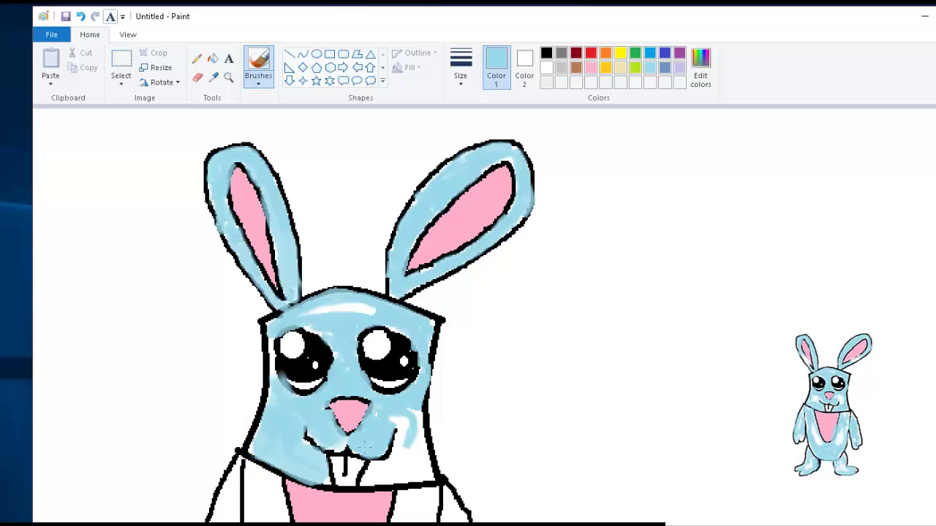
left_click(358, 441)
left_click(312, 440)
left_click(337, 438)
mouse_move(356, 435)
left_mouse_down()
mouse_move(408, 422)
mouse_move(398, 412)
mouse_move(414, 435)
mouse_move(411, 448)
mouse_move(416, 433)
mouse_move(418, 472)
mouse_move(430, 475)
mouse_move(379, 477)
left_mouse_up()
scroll(378, 477, "down", 5)
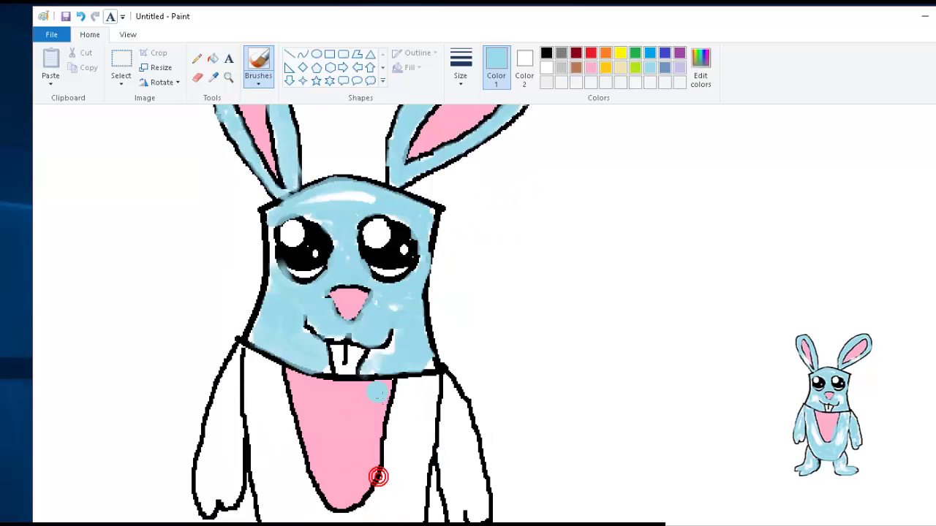
scroll(445, 299, "up", 4)
key("ctrl+z")
key("ctrl+z")
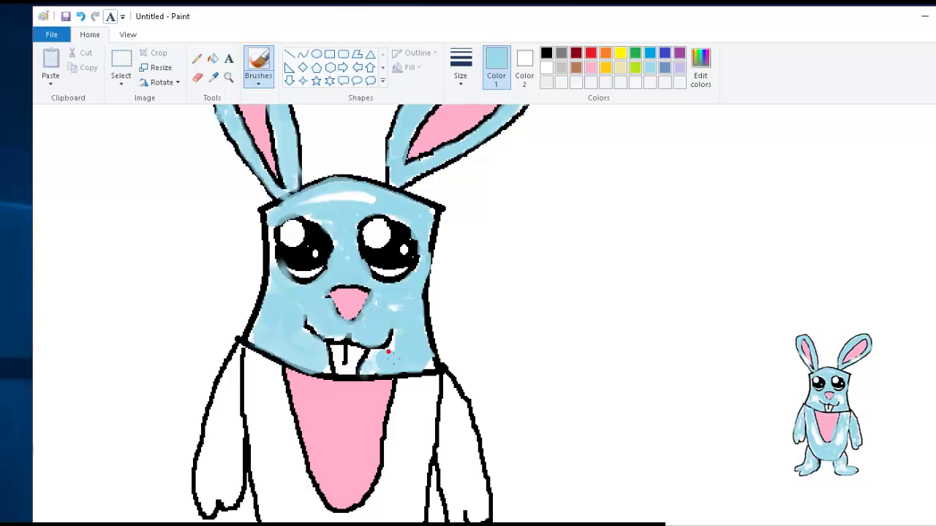
- Finish painting the chin light blue, and paint the right side of the body and the right arm in the same color
mouse_move(392, 204)
left_mouse_down()
mouse_move(329, 197)
mouse_move(344, 196)
left_mouse_up()
mouse_move(380, 348)
left_mouse_down()
mouse_move(407, 333)
mouse_move(409, 345)
mouse_move(400, 322)
mouse_move(403, 357)
mouse_move(378, 361)
left_mouse_up()
mouse_move(403, 418)
left_mouse_down()
mouse_move(414, 430)
mouse_move(394, 491)
left_mouse_up()
scroll(421, 329, "down", 3)
scroll(420, 329, "up", 2)
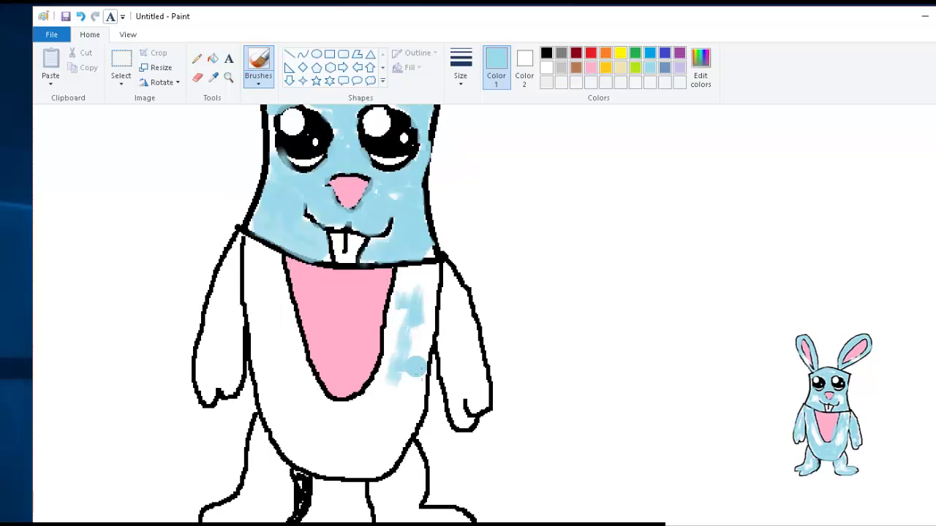
mouse_move(414, 338)
left_mouse_down()
mouse_move(397, 403)
mouse_move(422, 284)
mouse_move(416, 321)
mouse_move(430, 331)
mouse_move(431, 313)
mouse_move(402, 411)
mouse_move(398, 277)
mouse_move(394, 330)
mouse_move(412, 274)
mouse_move(379, 324)
mouse_move(408, 285)
mouse_move(391, 307)
mouse_move(411, 293)
mouse_move(395, 278)
mouse_move(407, 272)
mouse_move(428, 267)
mouse_move(424, 299)
mouse_move(440, 297)
mouse_move(462, 362)
mouse_move(461, 315)
mouse_move(478, 393)
left_mouse_up()
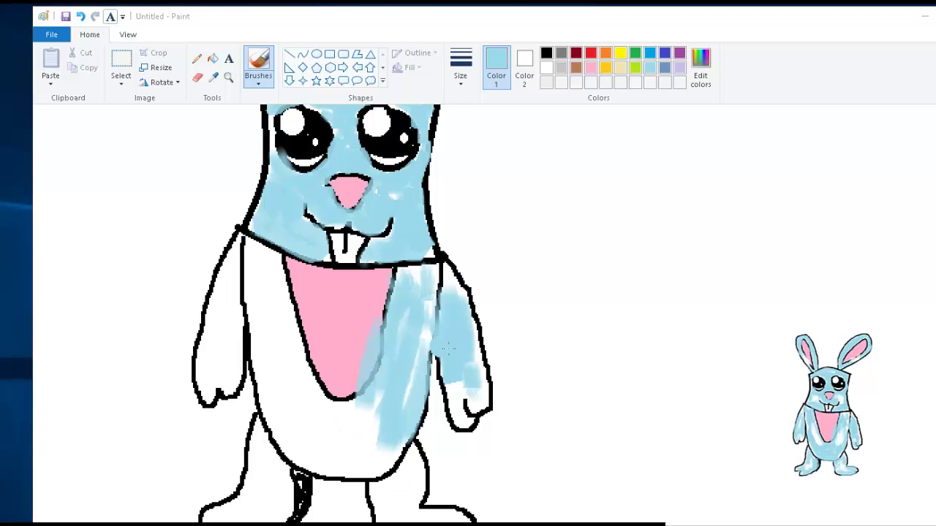
mouse_move(456, 410)
left_mouse_down()
mouse_move(451, 375)
mouse_move(463, 418)
mouse_move(464, 409)
left_mouse_up()
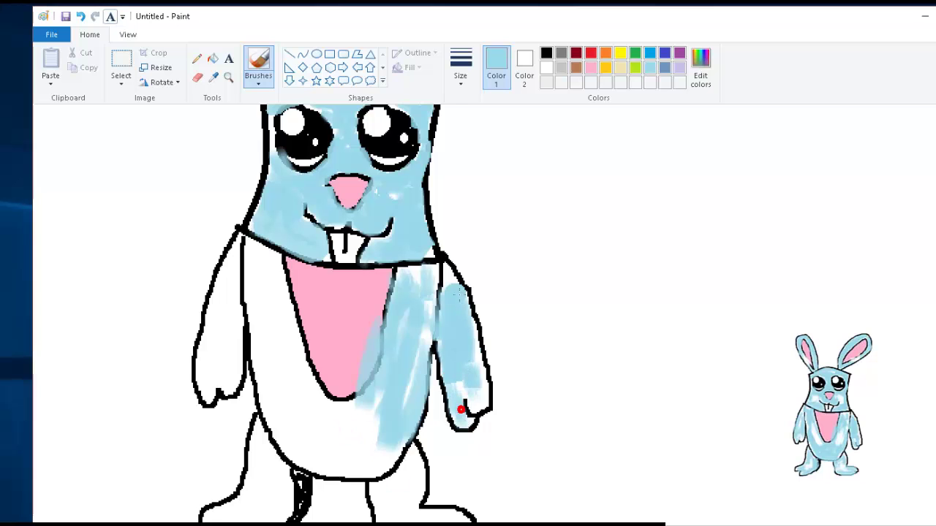
left_click_drag(456, 292, 450, 270)
- Paint the left side of the body and the lower belly light blue around the pink patch
mouse_move(379, 424)
left_mouse_down()
mouse_move(372, 463)
mouse_move(391, 448)
mouse_move(345, 448)
left_mouse_up()
left_click_drag(256, 249, 262, 314)
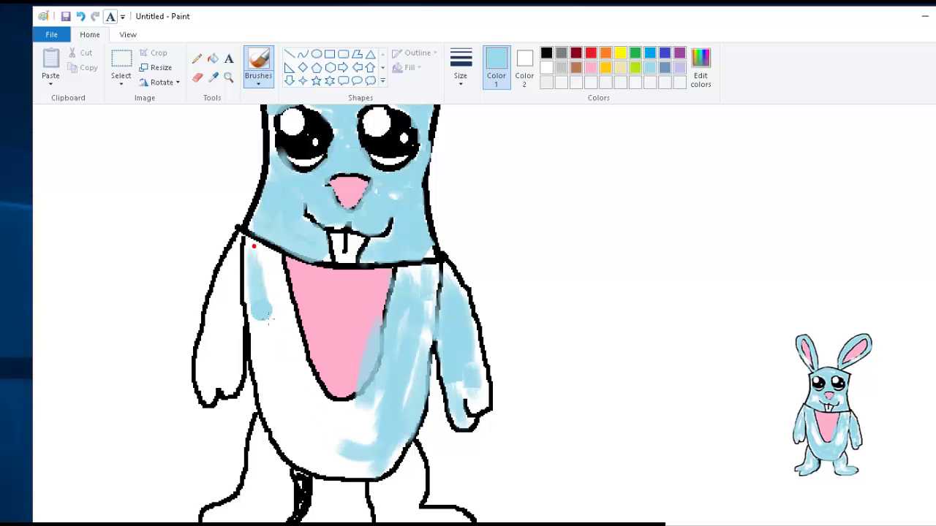
left_click_drag(261, 253, 278, 303)
mouse_move(261, 272)
left_mouse_down()
mouse_move(276, 303)
mouse_move(268, 281)
mouse_move(286, 397)
mouse_move(261, 359)
mouse_move(272, 338)
mouse_move(284, 426)
mouse_move(272, 387)
mouse_move(278, 414)
left_mouse_up()
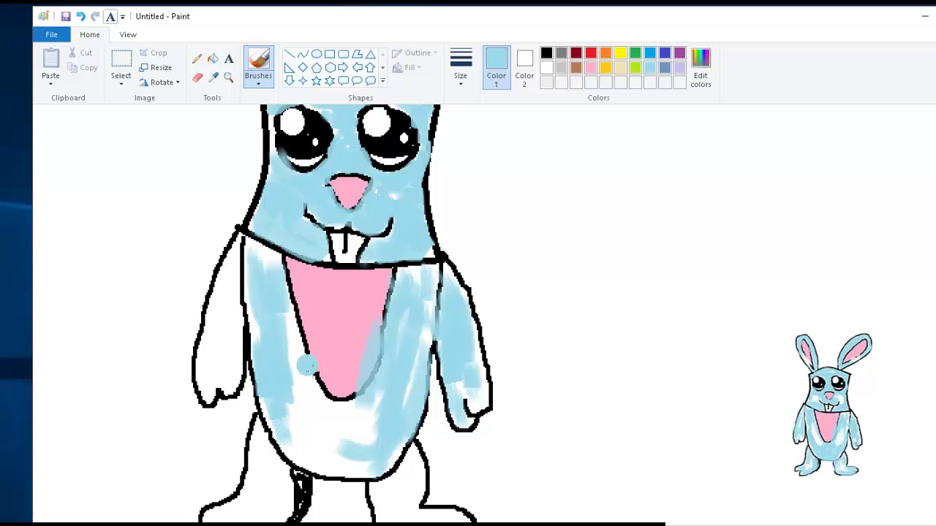
scroll(307, 366, "down", 3)
mouse_move(279, 293)
left_mouse_down()
mouse_move(301, 348)
mouse_move(326, 349)
mouse_move(306, 340)
mouse_move(329, 334)
mouse_move(285, 287)
mouse_move(312, 328)
mouse_move(368, 328)
mouse_move(345, 328)
mouse_move(358, 335)
mouse_move(354, 346)
mouse_move(296, 344)
mouse_move(269, 383)
mouse_move(334, 436)
mouse_move(323, 444)
mouse_move(341, 448)
mouse_move(343, 427)
mouse_move(314, 416)
mouse_move(366, 430)
left_mouse_up()
- Paint the left arm light blue and fill in the remaining white area of the right paw
scroll(356, 338, "up", 3)
mouse_move(264, 271)
left_mouse_down()
mouse_move(256, 253)
mouse_move(271, 260)
mouse_move(268, 250)
mouse_move(242, 245)
mouse_move(199, 336)
mouse_move(221, 324)
mouse_move(205, 374)
mouse_move(234, 321)
mouse_move(217, 388)
mouse_move(232, 338)
mouse_move(229, 271)
mouse_move(245, 254)
mouse_move(266, 288)
left_mouse_up()
mouse_move(468, 360)
left_mouse_down()
mouse_move(479, 410)
mouse_move(473, 354)
mouse_move(475, 382)
mouse_move(488, 362)
mouse_move(472, 393)
mouse_move(476, 405)
mouse_move(477, 375)
left_mouse_up()
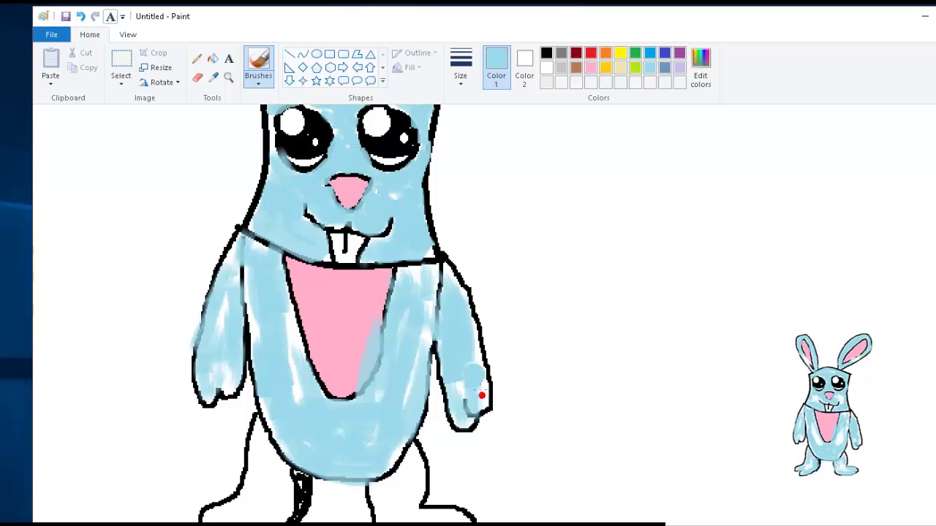
- Paint the right leg and foot light blue, leaving small white highlights
scroll(435, 392, "down", 3)
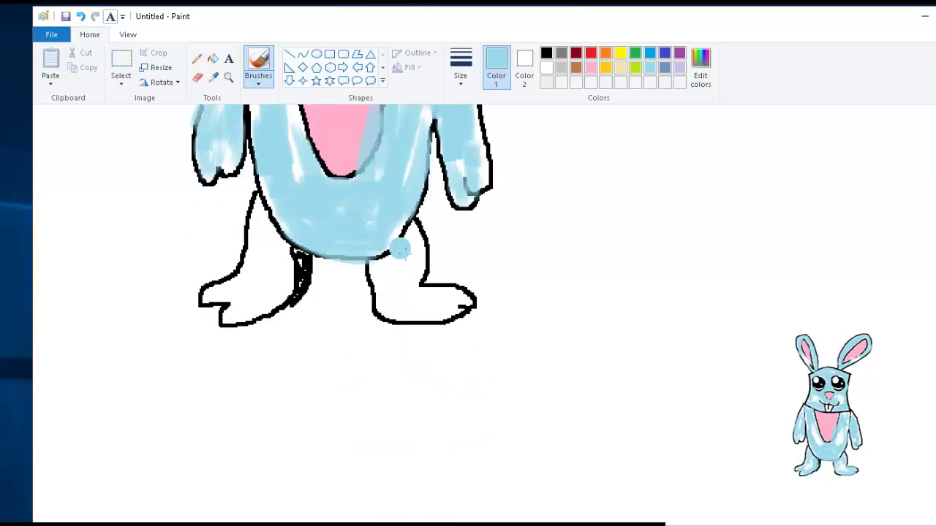
mouse_move(413, 225)
left_mouse_down()
mouse_move(405, 249)
mouse_move(370, 268)
mouse_move(388, 307)
mouse_move(401, 311)
mouse_move(449, 313)
mouse_move(463, 297)
mouse_move(428, 294)
left_mouse_up()
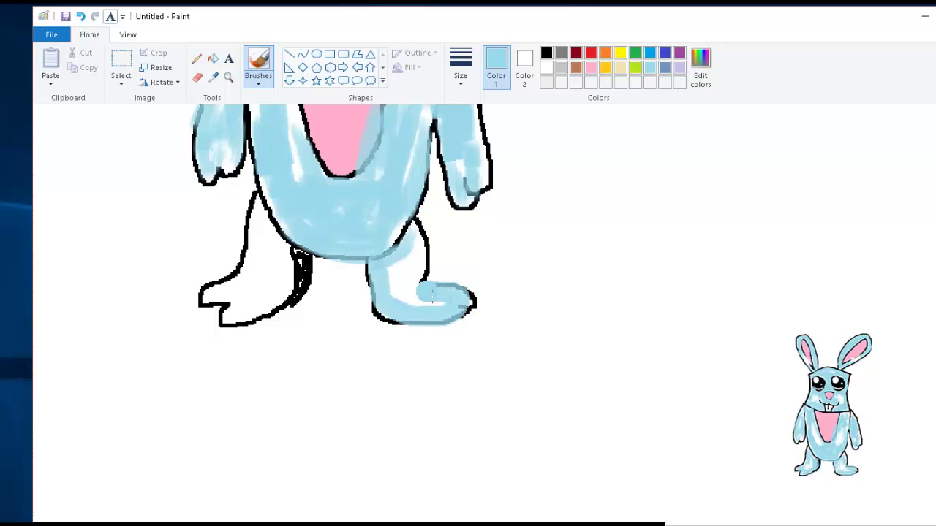
mouse_move(412, 230)
left_mouse_down()
mouse_move(414, 285)
mouse_move(400, 269)
mouse_move(412, 267)
left_mouse_up()
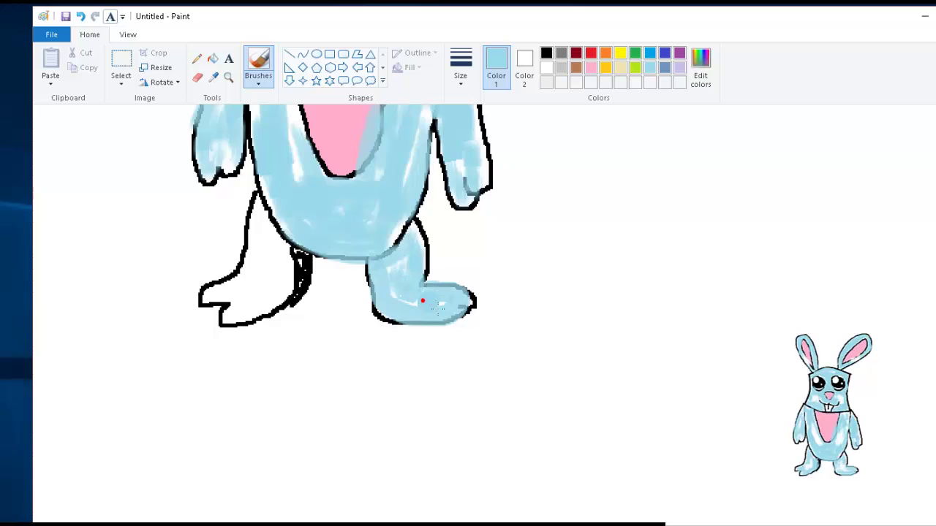
- Paint the left leg and foot light blue up to the edge of the belly
scroll(390, 288, "up", 5)
scroll(345, 316, "down", 3)
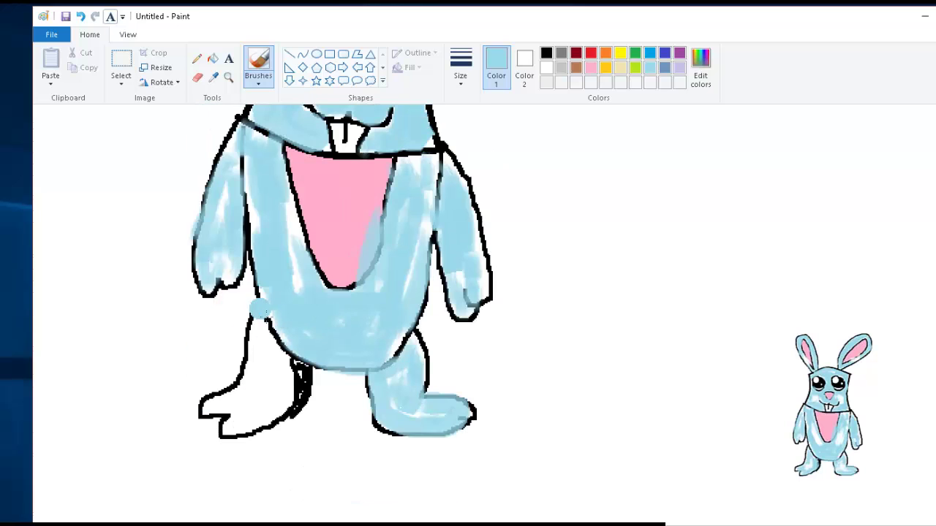
mouse_move(259, 309)
left_mouse_down()
mouse_move(256, 386)
mouse_move(255, 365)
mouse_move(245, 394)
mouse_move(212, 412)
left_mouse_up()
mouse_move(231, 380)
left_mouse_down()
mouse_move(219, 409)
mouse_move(233, 424)
mouse_move(223, 435)
mouse_move(218, 424)
mouse_move(249, 424)
mouse_move(290, 372)
mouse_move(291, 403)
mouse_move(300, 371)
mouse_move(267, 406)
mouse_move(236, 411)
mouse_move(268, 325)
mouse_move(266, 370)
left_mouse_up()
left_click(267, 328)
left_click(280, 353)
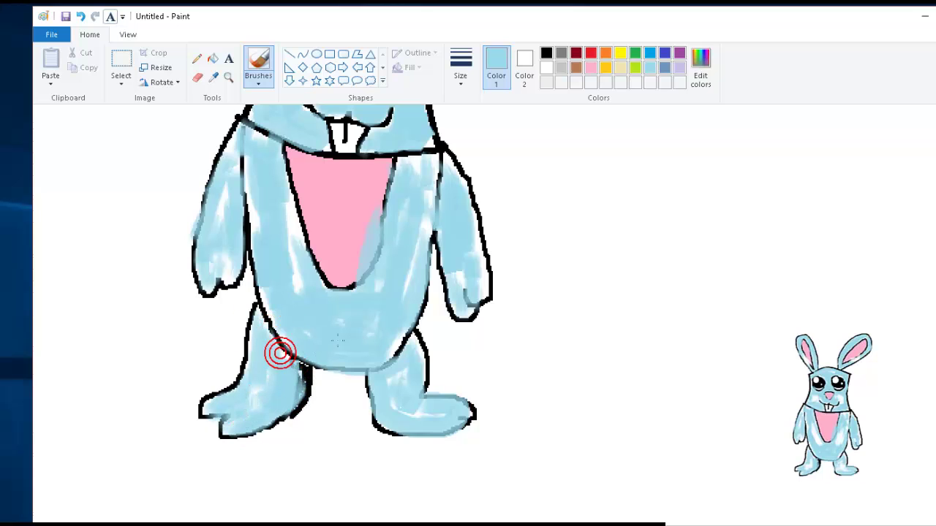
- Switch the brush color to white and paint highlights on both sides of the pink belly patch and on the legs
scroll(360, 340, "down", 1)
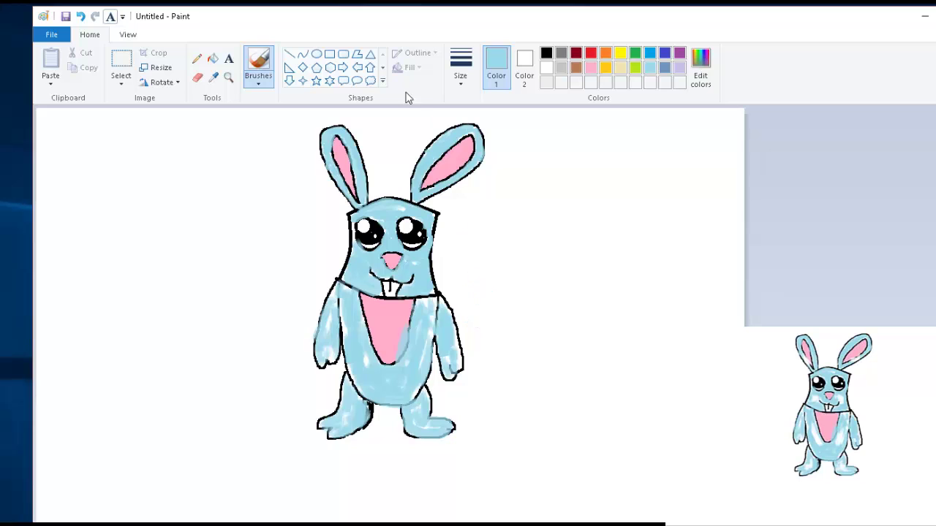
left_click(550, 68)
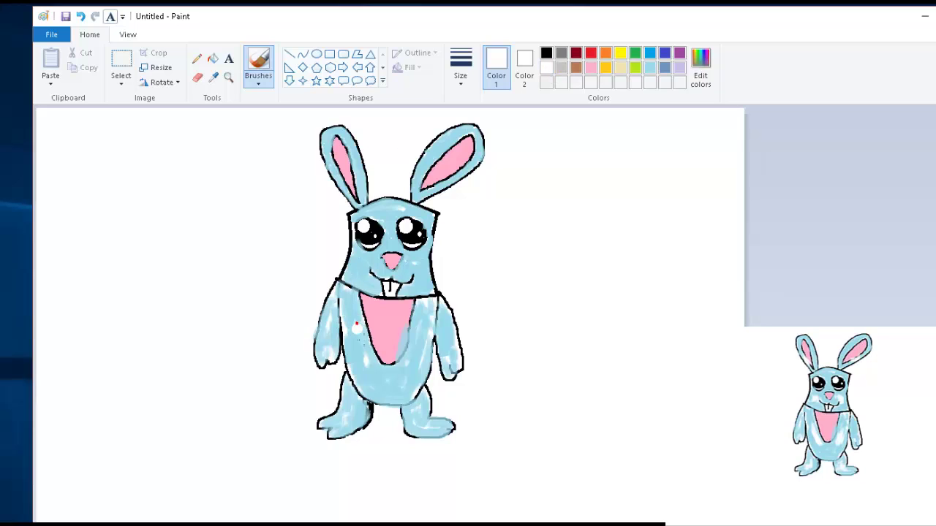
left_click_drag(356, 326, 382, 390)
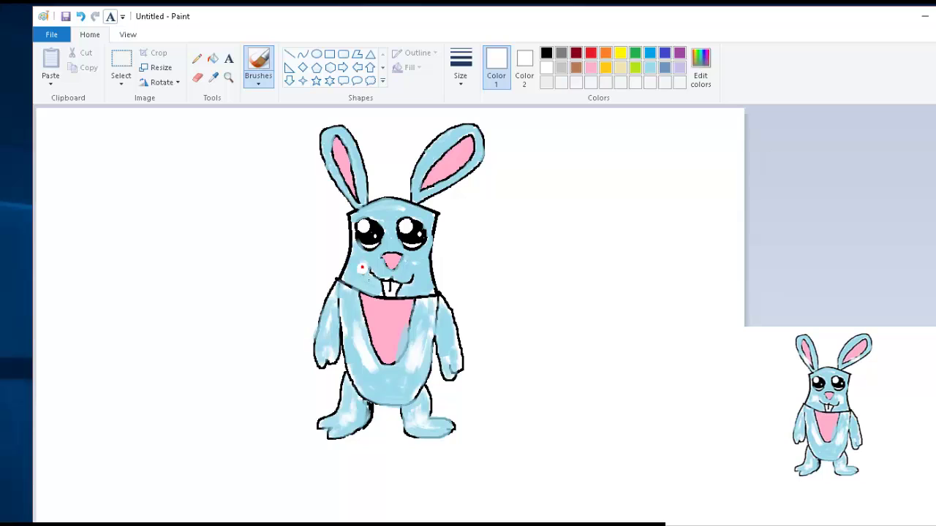
- Add white highlights to both cheeks and to the lower parts of both ears
left_click(356, 271)
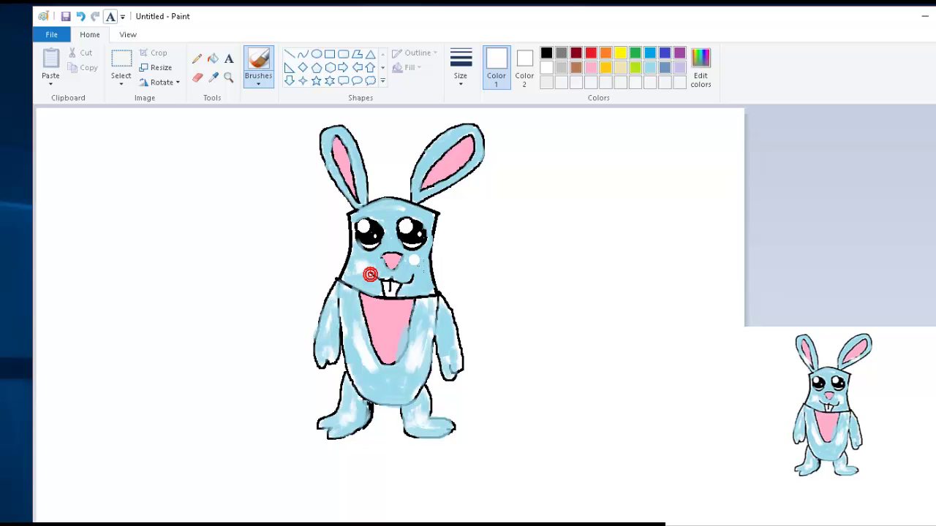
left_click_drag(410, 263, 420, 275)
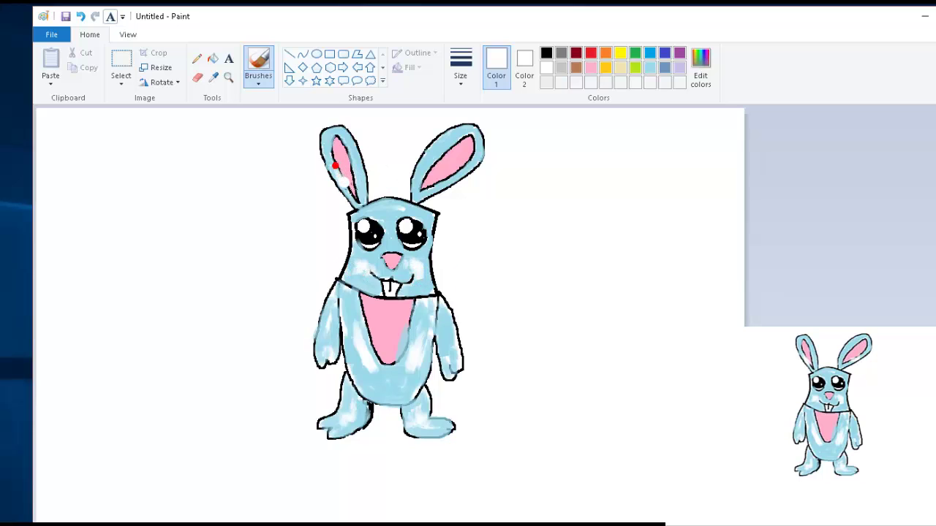
left_click_drag(343, 182, 338, 168)
left_click_drag(443, 180, 460, 168)
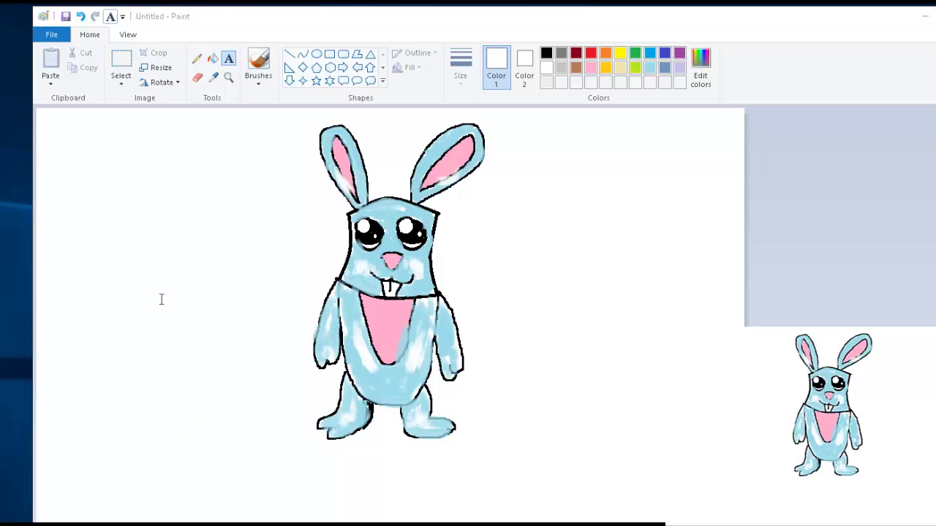
- Add the text "How to Draw a Cartoon bunny" beside the rabbit and color it black
left_click(116, 217)
type("How to Draw a Cartoon bunny")
key("ctrl+a")
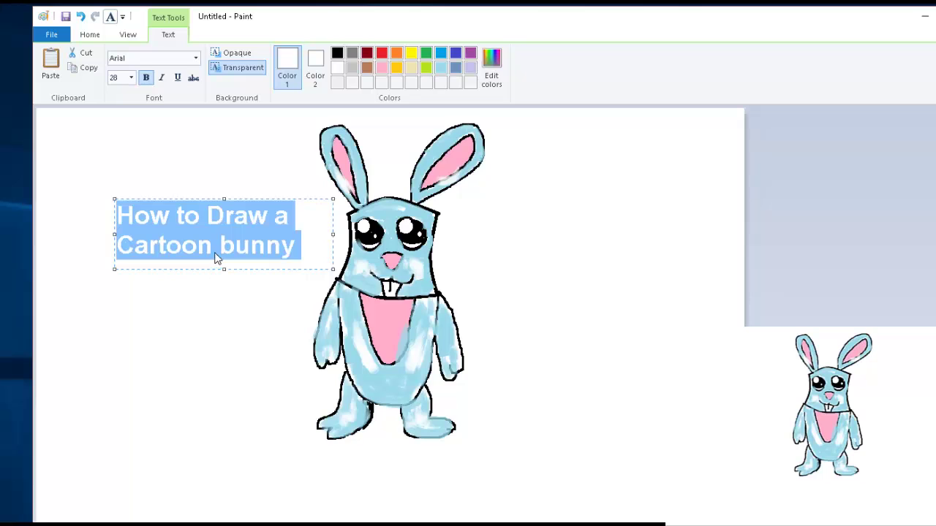
left_click(337, 53)
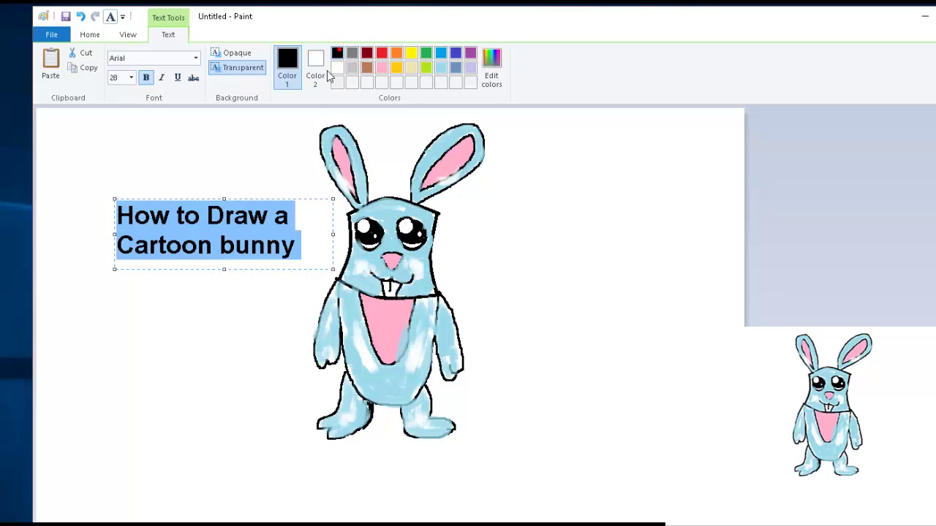
left_click(265, 236)
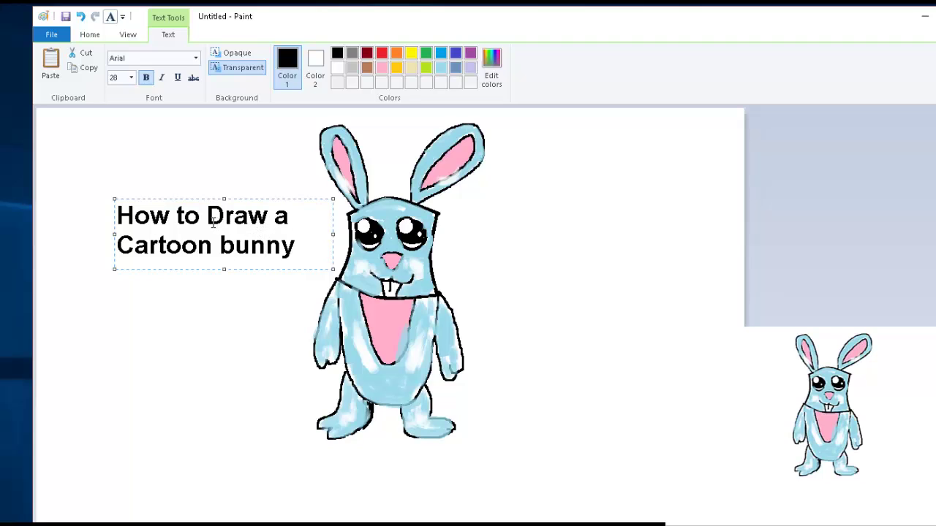
- Break the title into four lines reading "How to", "Draw a", "Cartoon" and "bunny", without a leading space on the last line
key("Return")
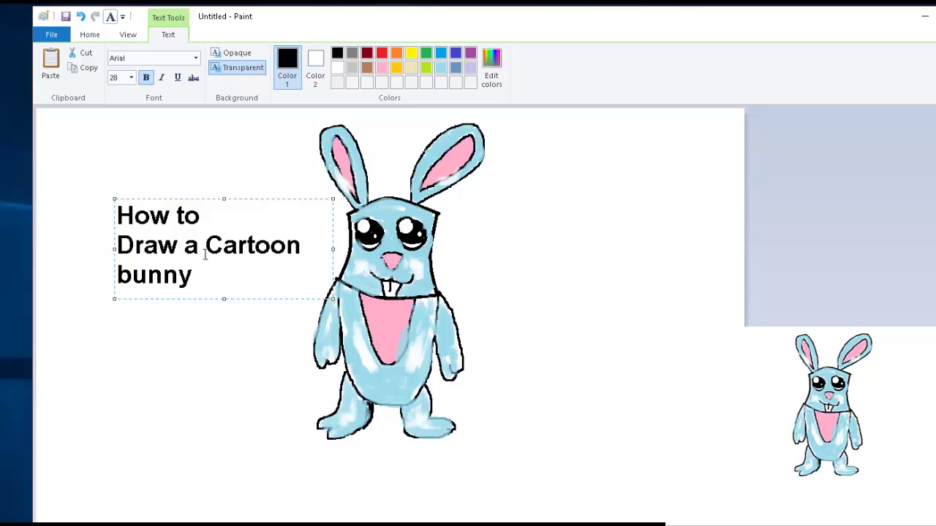
key("Return")
left_click(209, 247)
left_click(212, 272)
key("Return")
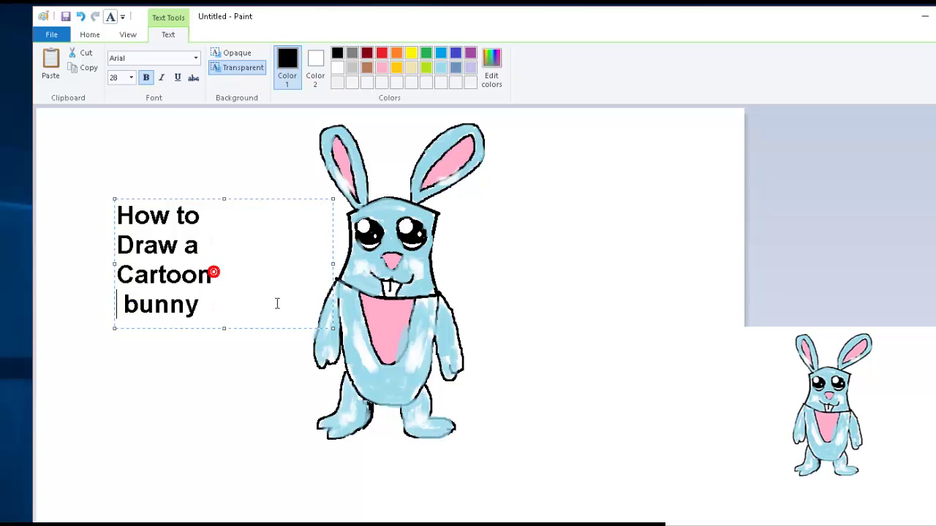
key("BackSpace")
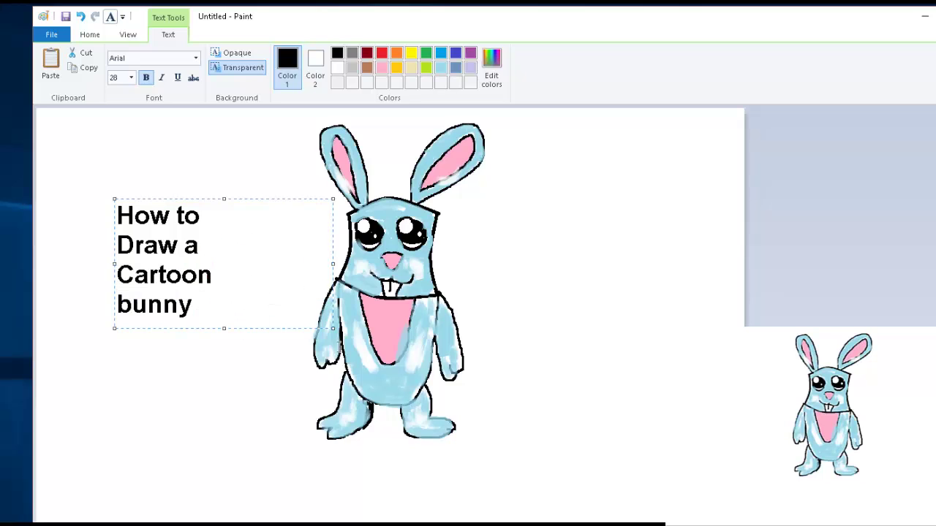
- Extend the title's text box downward and set the whole text to font size 72
left_click_drag(224, 330, 233, 442)
key("ctrl+a")
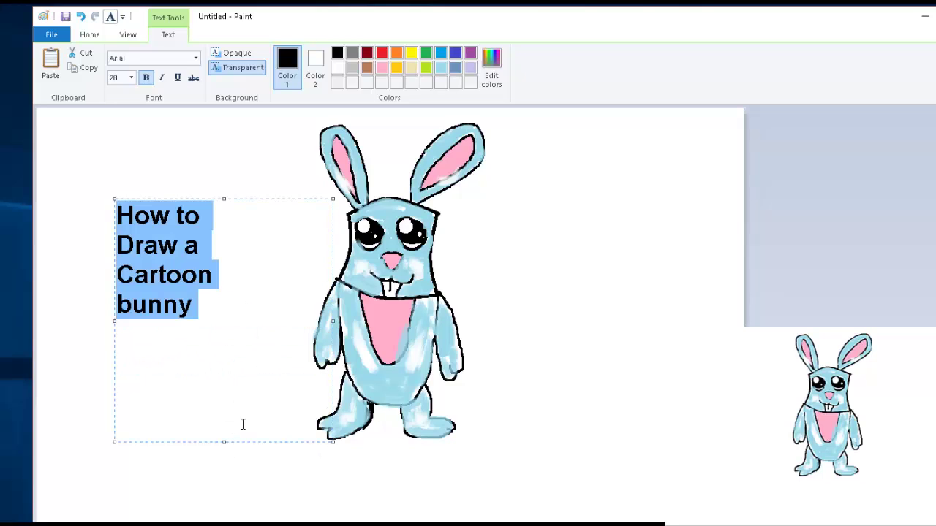
left_click(131, 77)
left_click(119, 266)
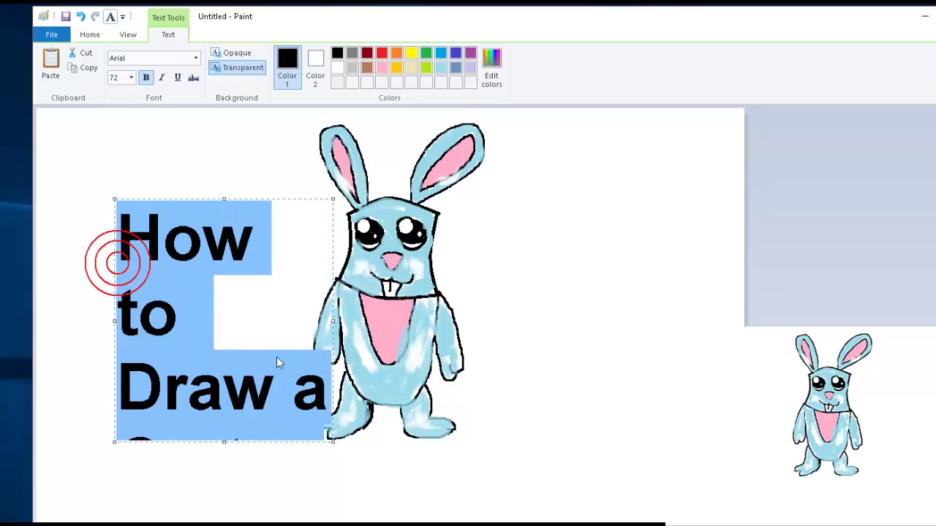
- Enlarge the text box so all four title lines fit, and move it to the blank area left of the rabbit
left_click_drag(225, 450, 240, 513)
left_click_drag(231, 204, 234, 140)
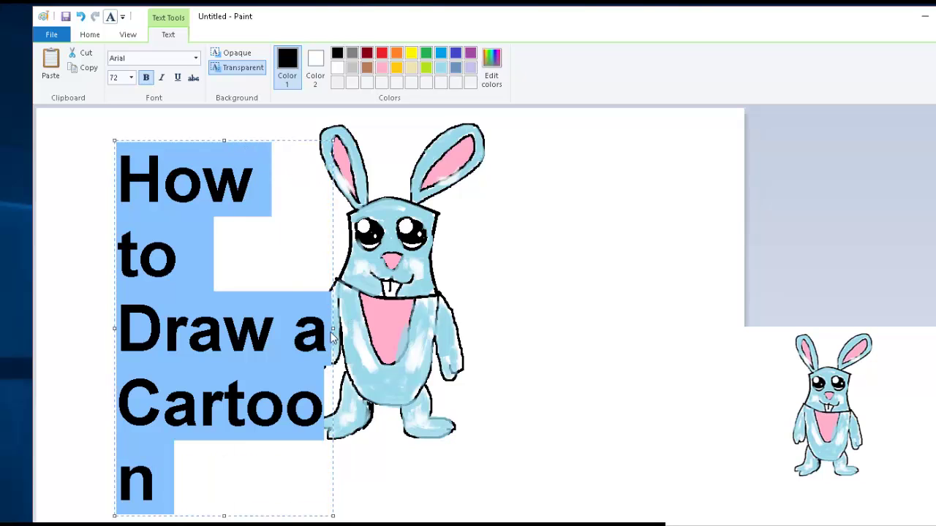
left_click_drag(336, 331, 437, 332)
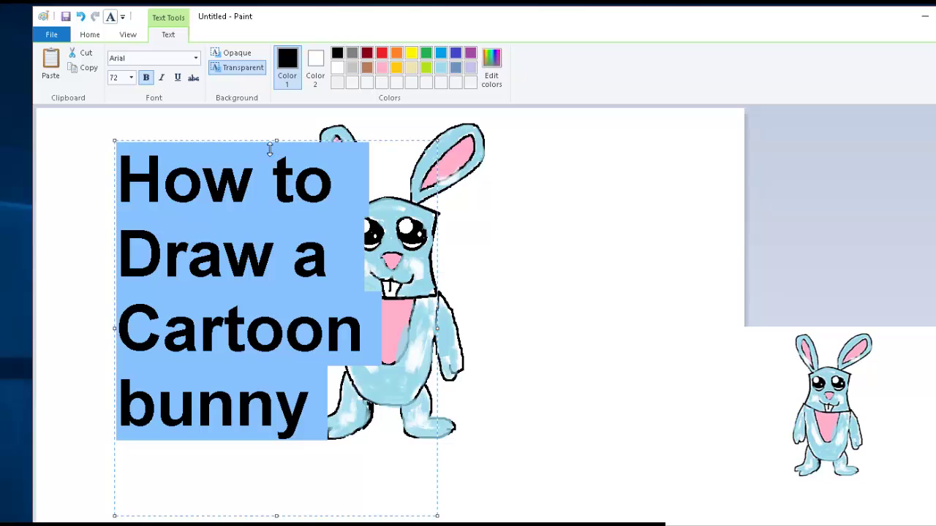
left_click_drag(256, 143, 214, 140)
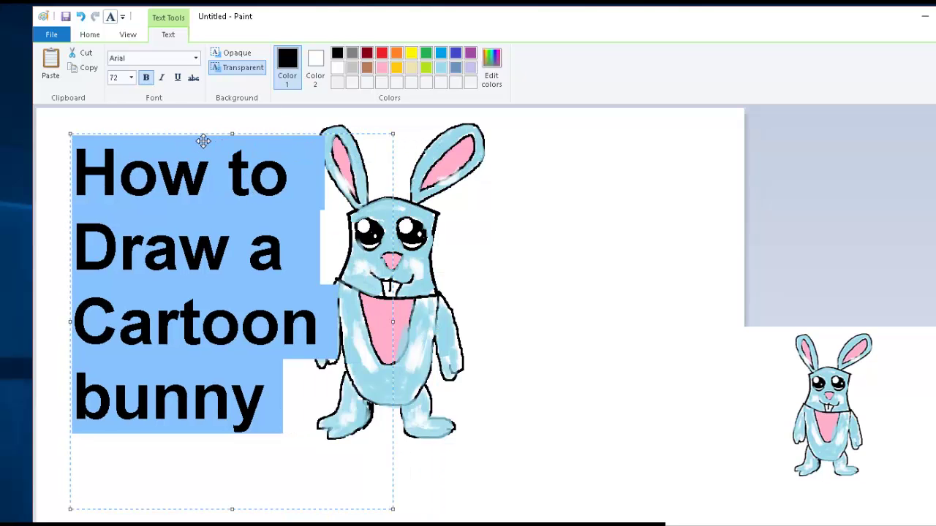
left_click_drag(204, 137, 193, 136)
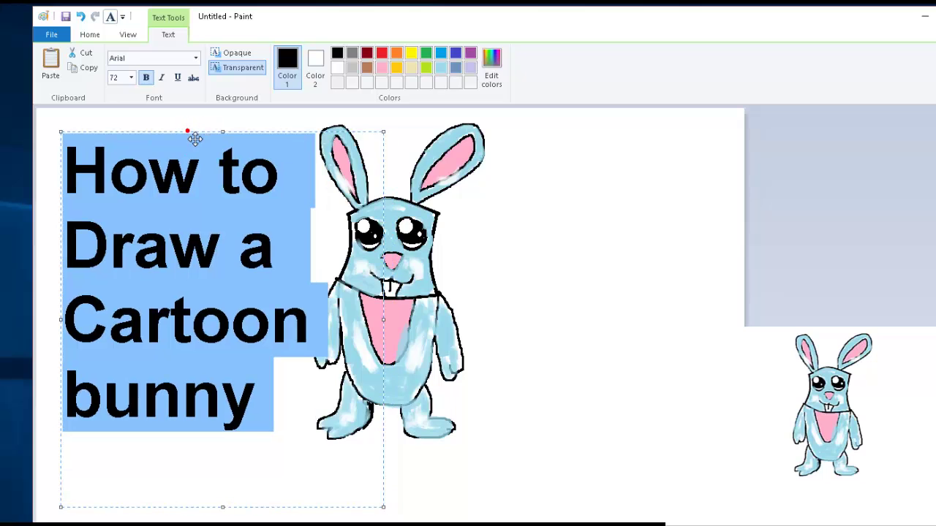
- Change the color of the whole title text to red
left_click(185, 241)
key("ctrl+a")
left_click(382, 53)
left_click(217, 219)
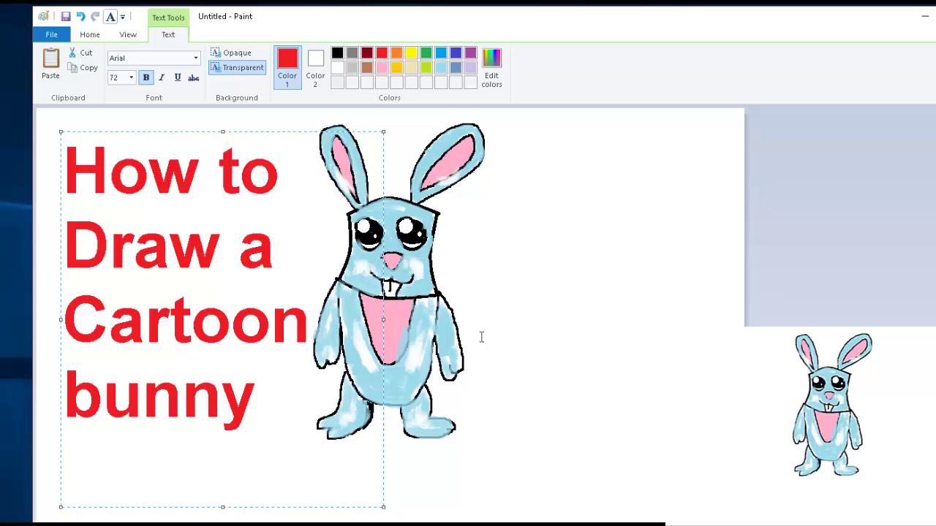
- Try the Placard MT Condensed font on the whole title, and set it to Segoe UI Black instead
key("ctrl+a")
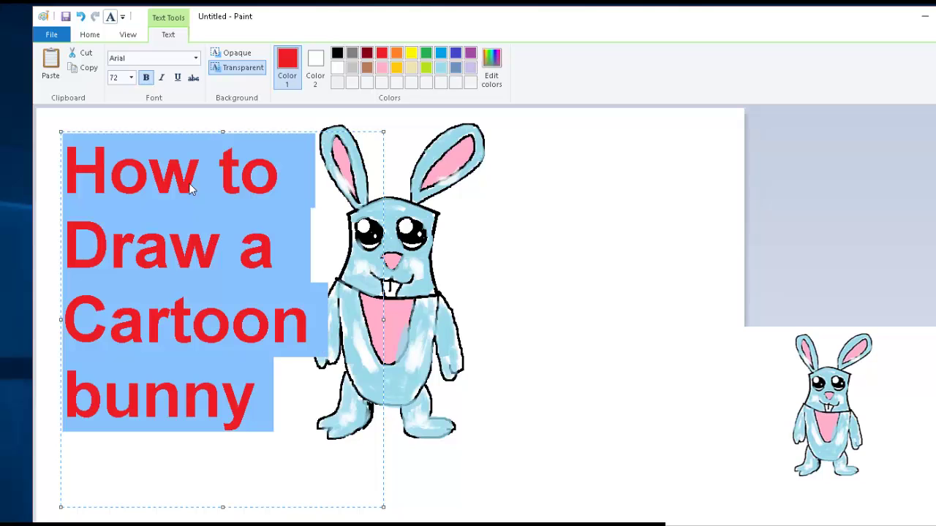
left_click(195, 58)
scroll(167, 286, "down", 10)
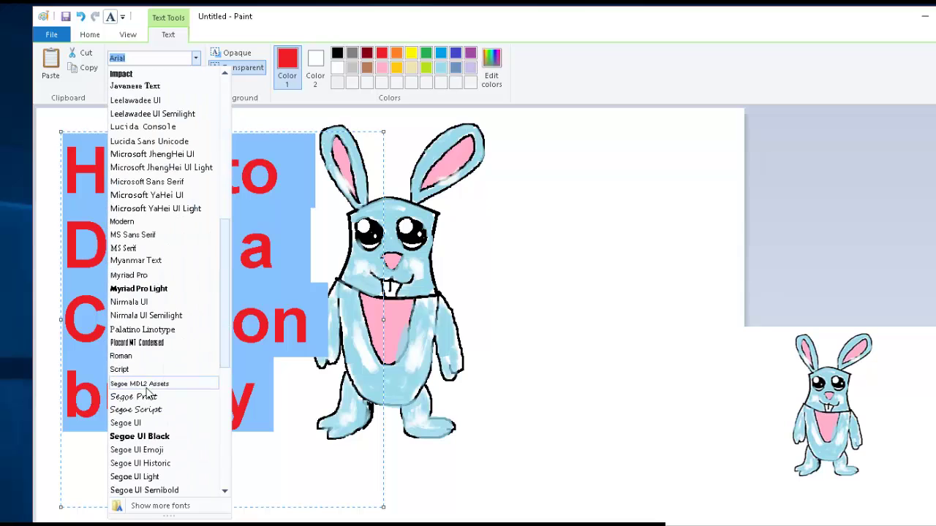
left_click(159, 344)
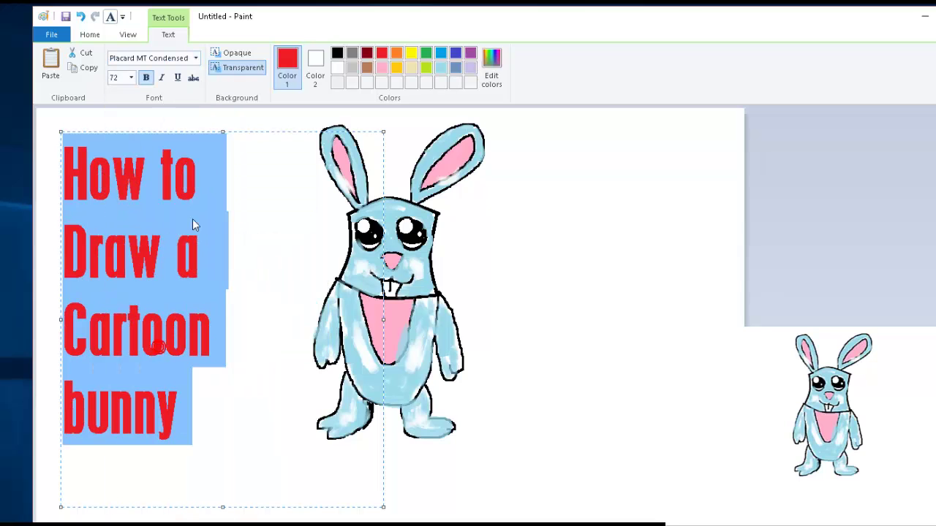
left_click(196, 58)
scroll(155, 405, "down", 5)
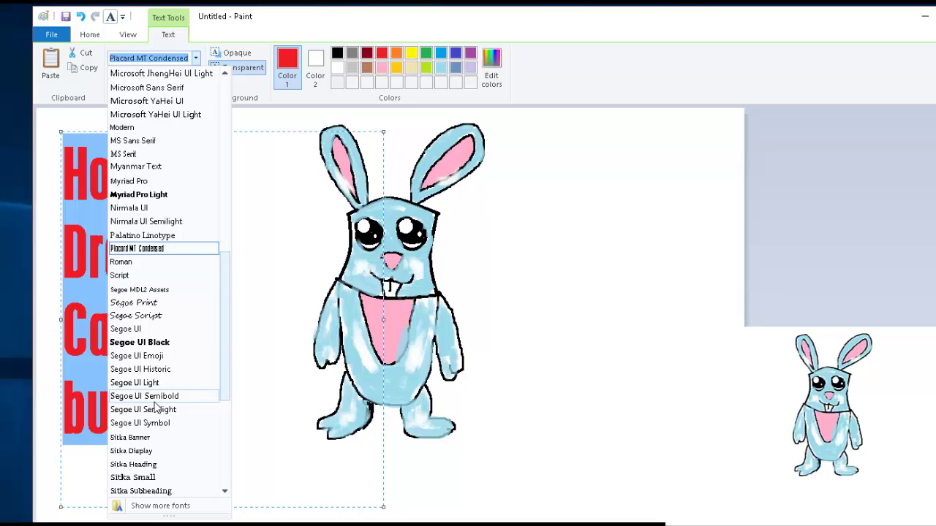
left_click(161, 343)
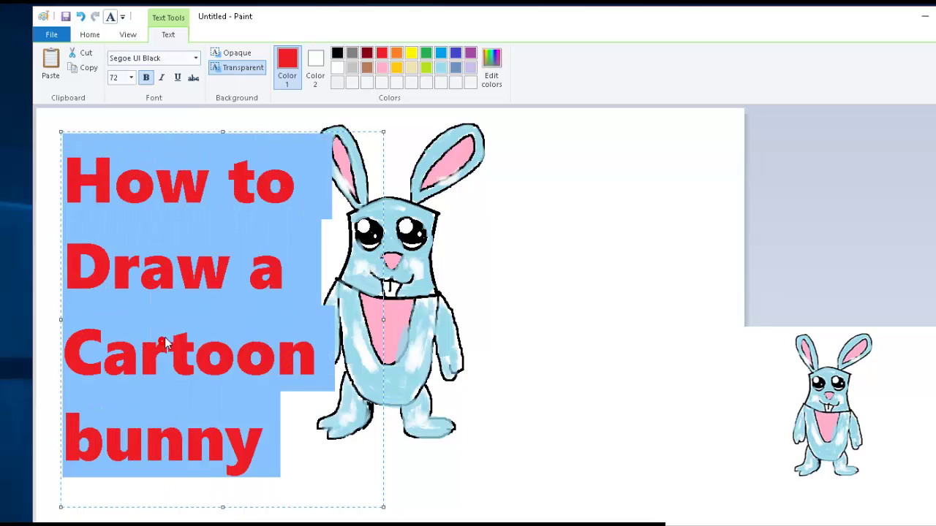
left_click(196, 57)
scroll(183, 387, "down", 6)
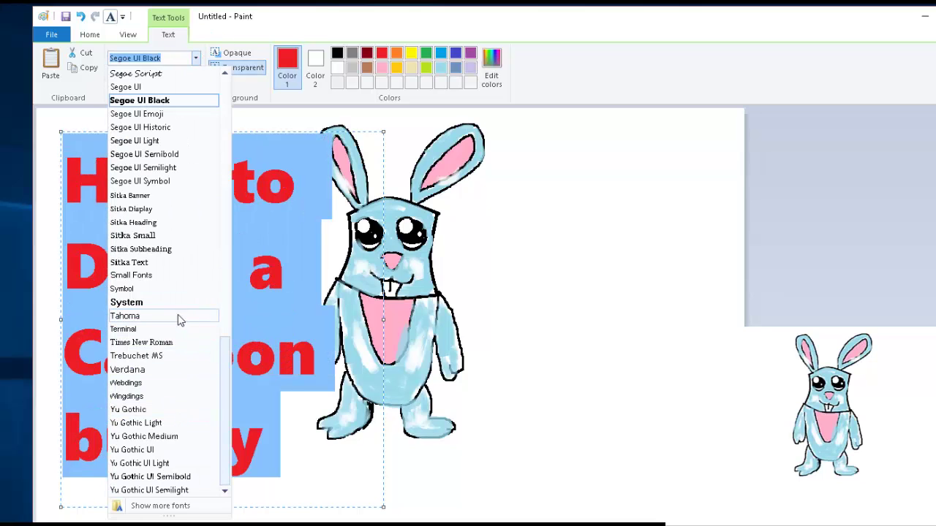
left_click(168, 248)
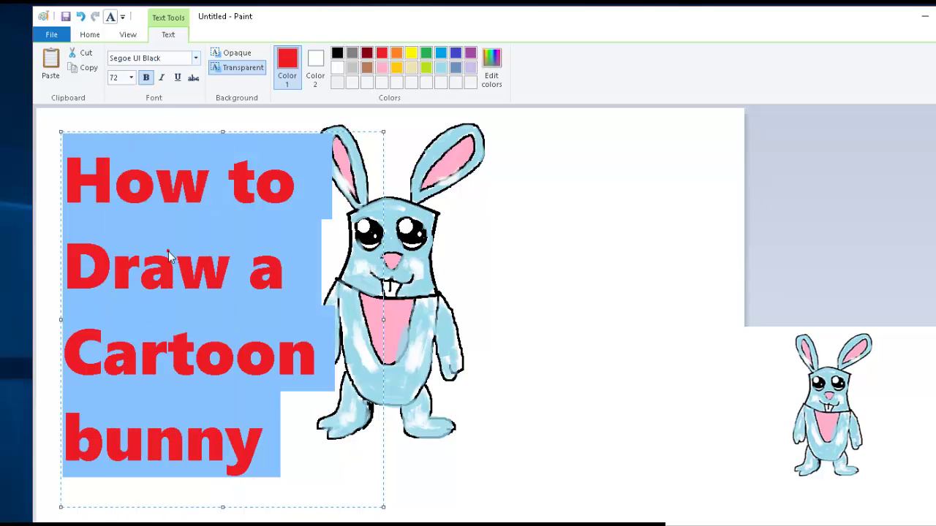
left_click(196, 57)
left_click(166, 343)
left_click(171, 343)
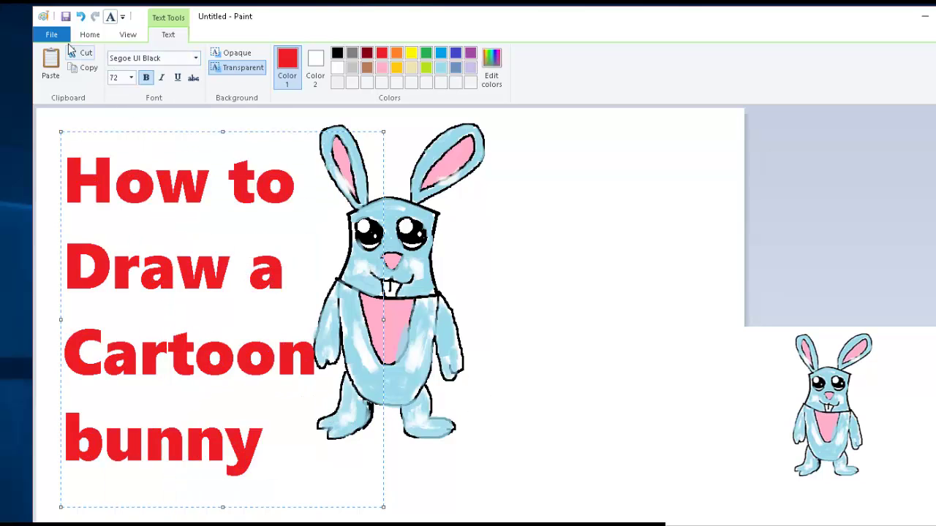
left_click(54, 40)
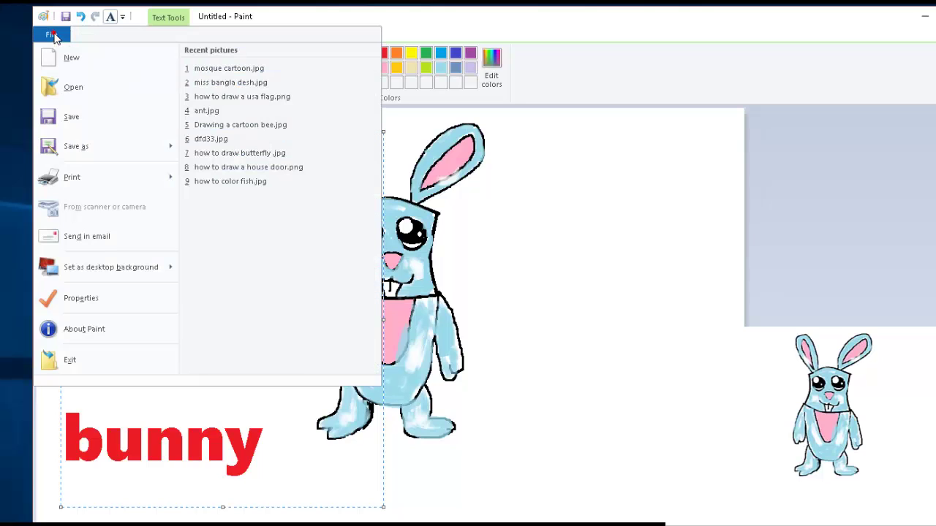
mouse_move(101, 147)
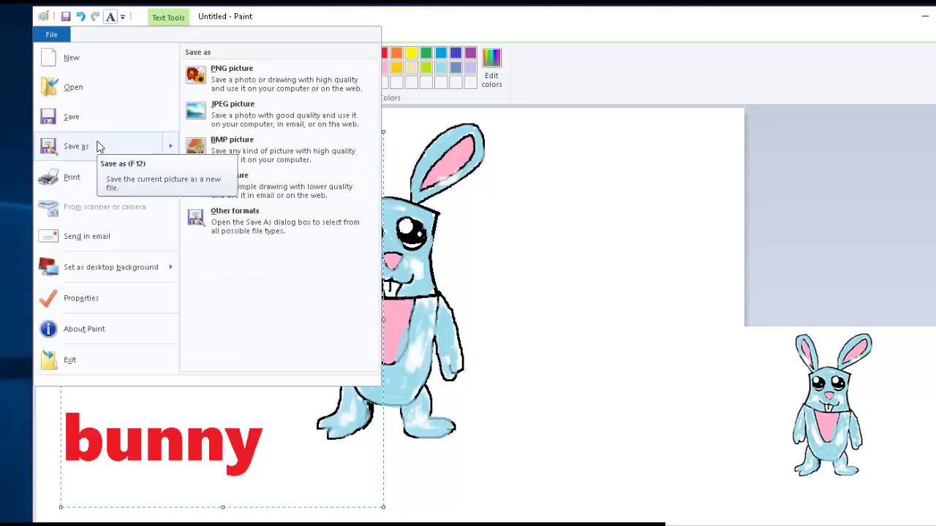
left_click(157, 449)
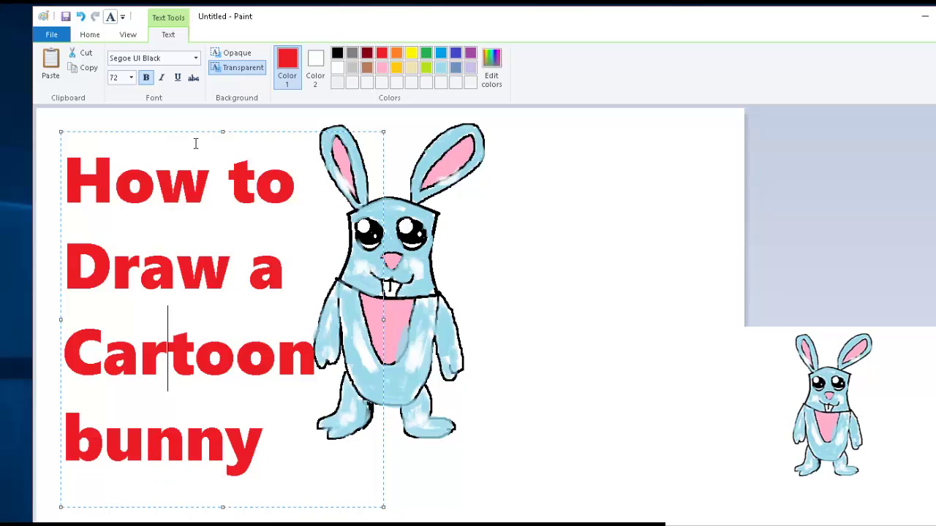
- Move the title's text box to the blank area right of the rabbit and narrow it so the text clears the rabbit's body
left_click_drag(198, 138, 563, 137)
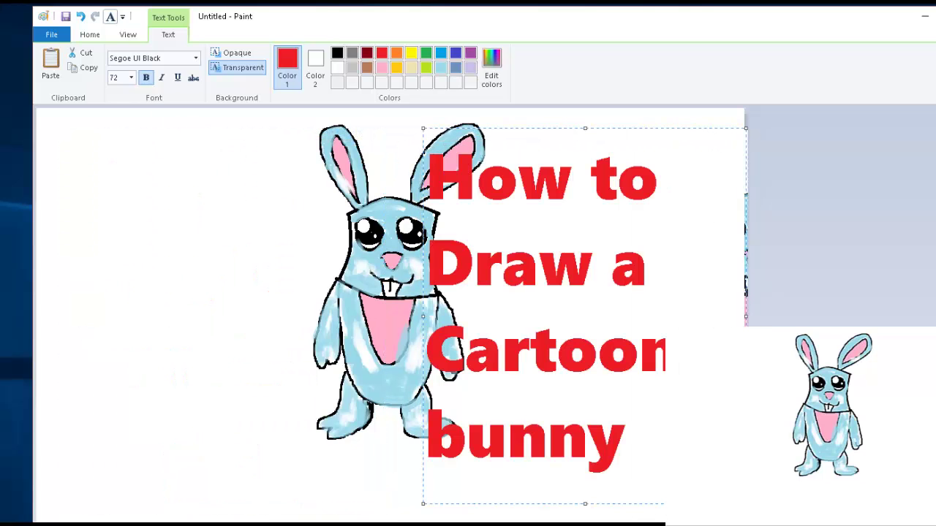
left_click_drag(746, 504, 725, 495)
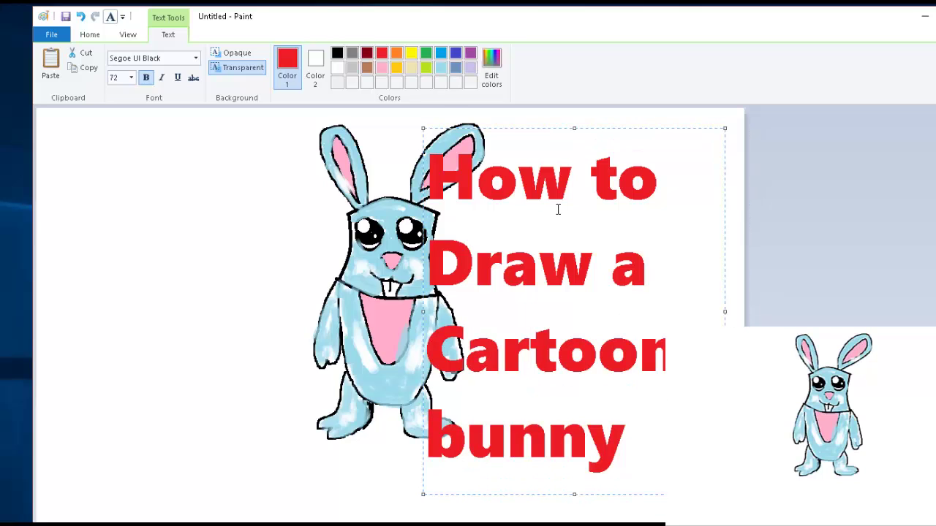
left_click_drag(535, 135, 557, 137)
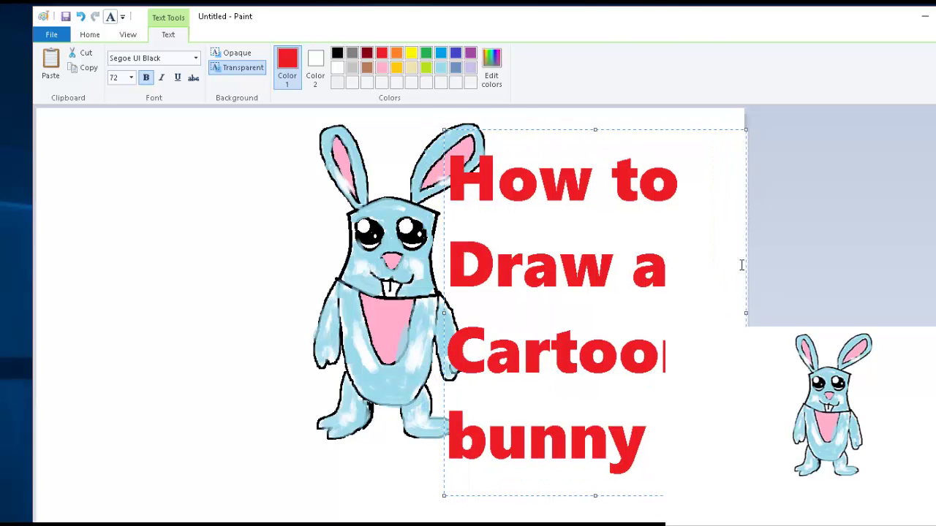
left_click_drag(746, 313, 723, 313)
left_click_drag(548, 133, 579, 153)
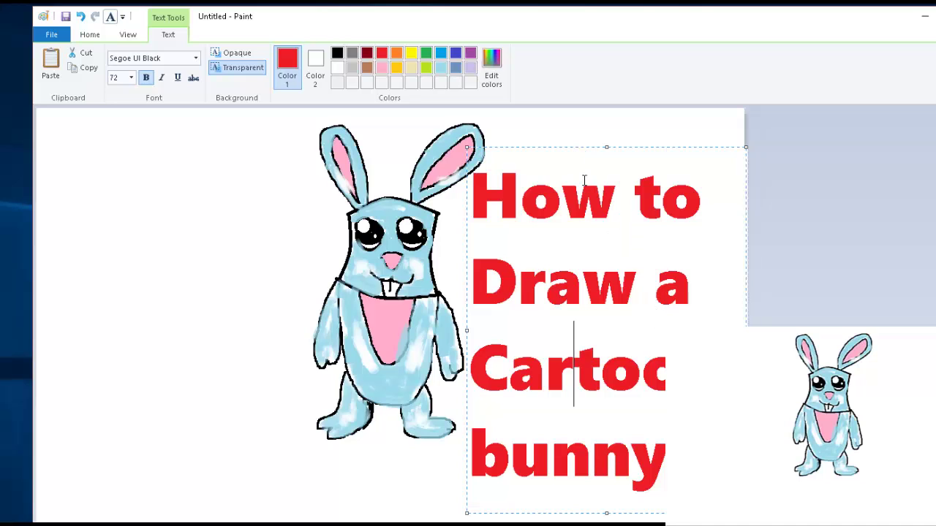
- Save the titled picture in the sak folder as a JPEG named "how to draw a bunny"
left_click(50, 35)
left_click(98, 150)
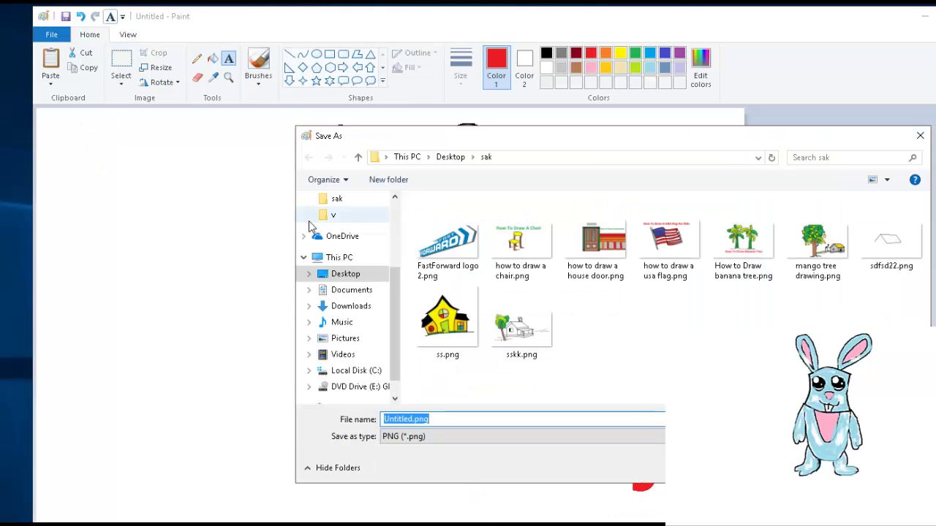
type("d")
key("BackSpace")
type("how to ")
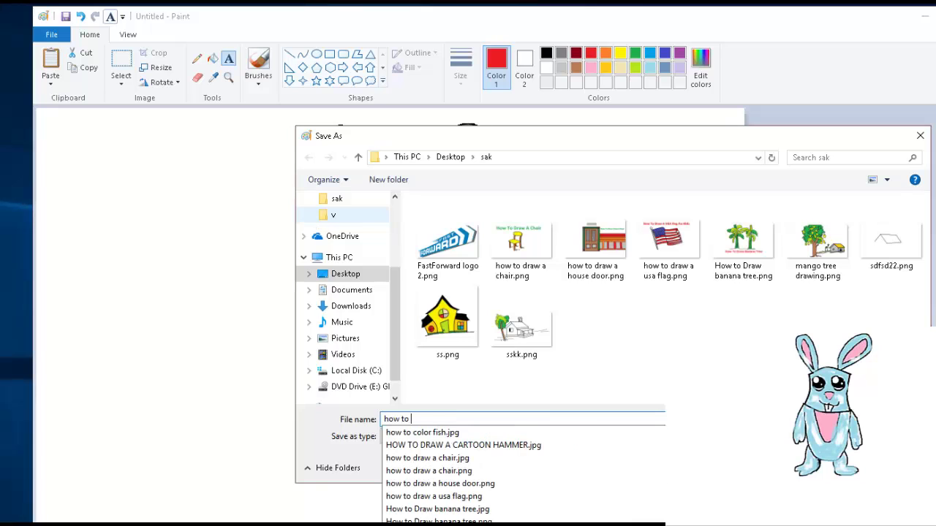
type("draw a b")
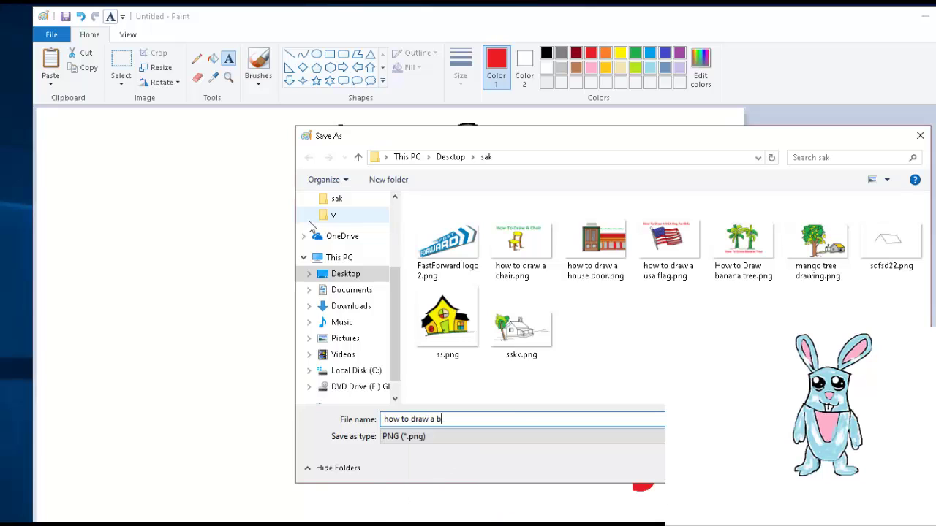
type("unny")
key("Tab")
key("j")
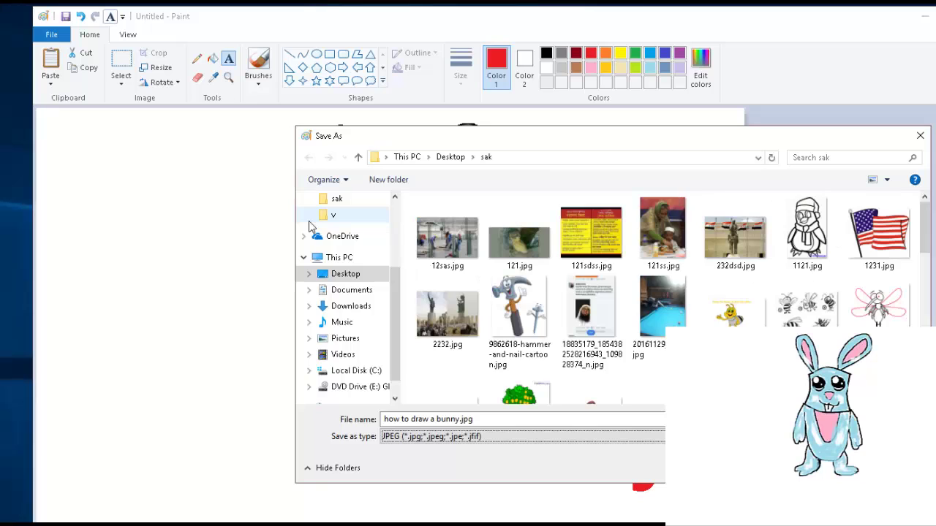
left_click(479, 419)
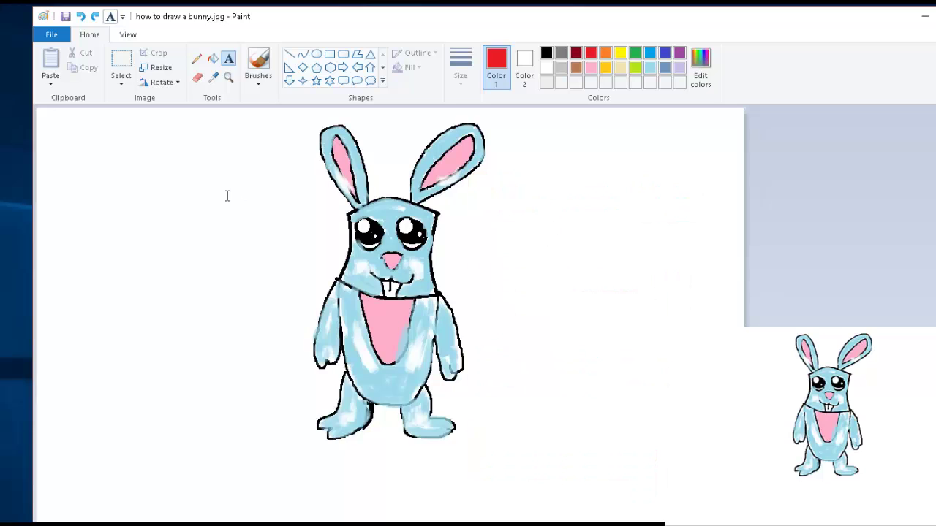
- Save a copy of the rabbit picture without the title as a JPEG named "bunny" in the sak folder
left_click(51, 35)
left_click(109, 136)
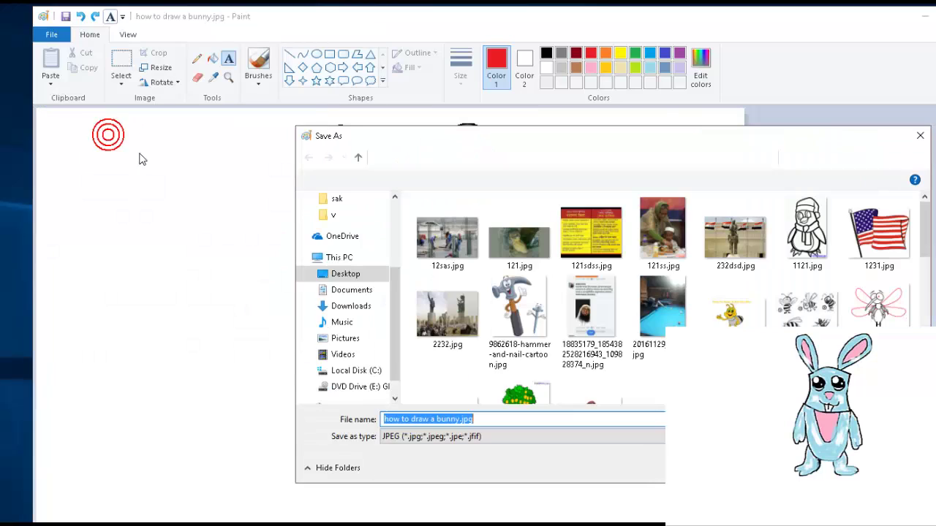
type("buy")
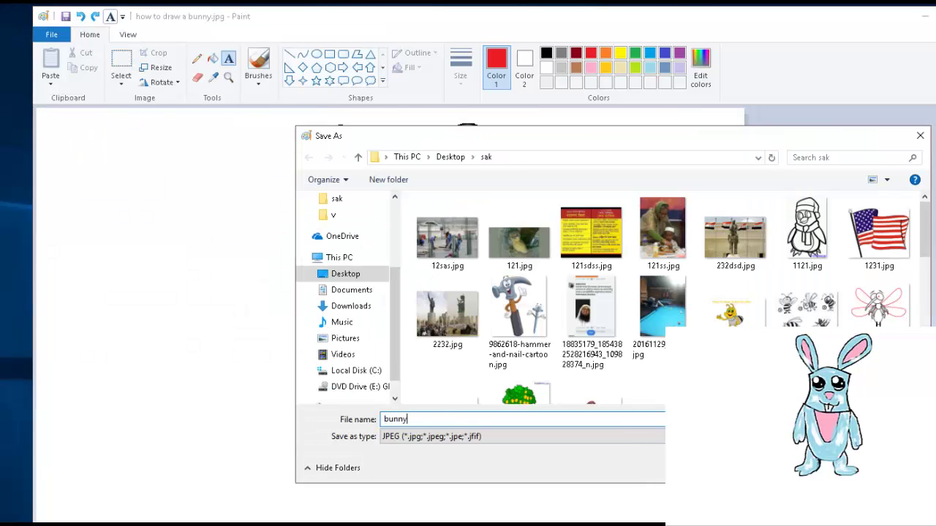
key("Return")
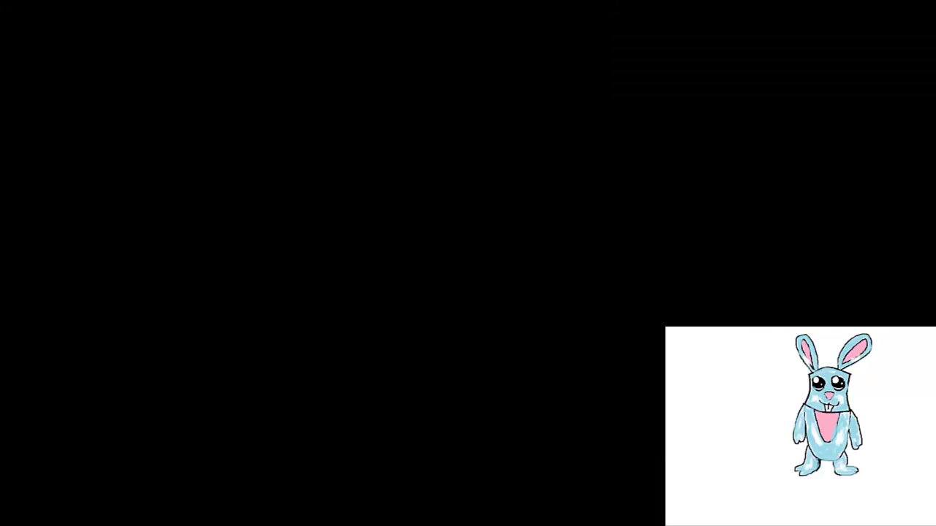